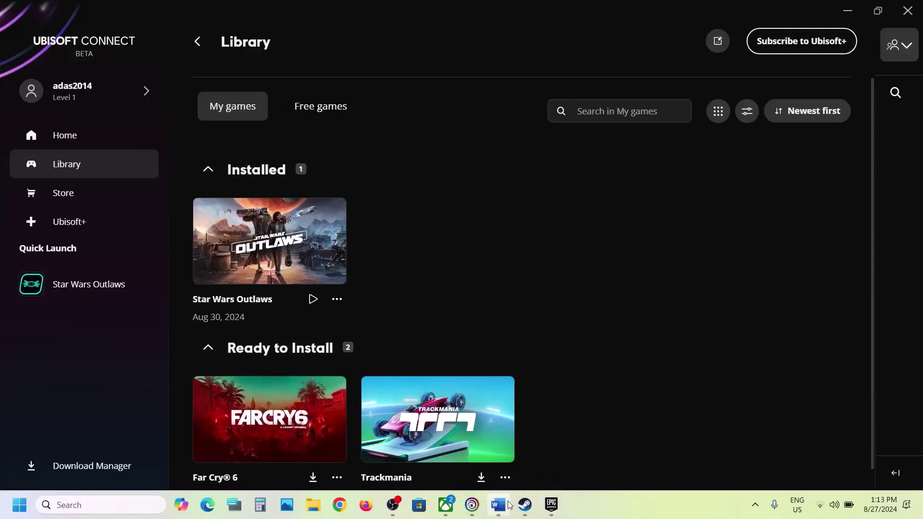
# - Switch to the Word troubleshooting guide and view the Restart option for the PC, leaving it without restarting
pyautogui.click(508, 505)
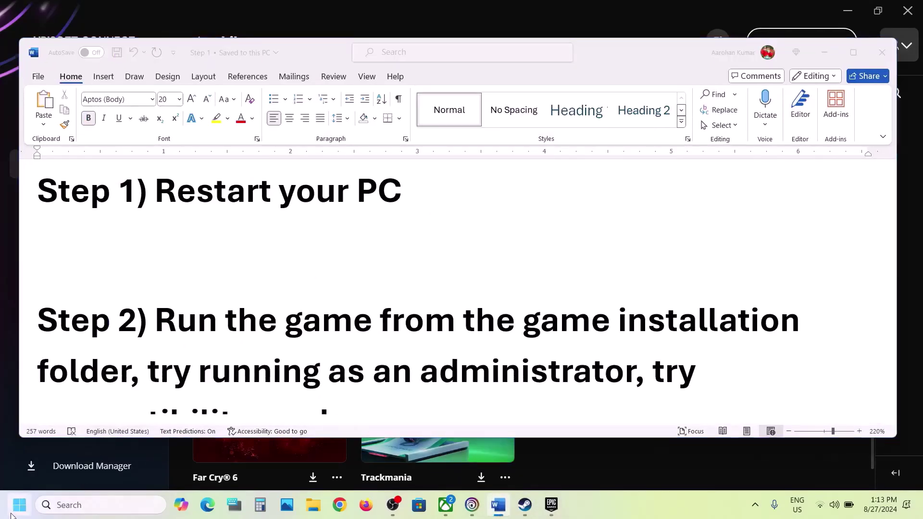
pyautogui.click(16, 509)
pyautogui.click(349, 463)
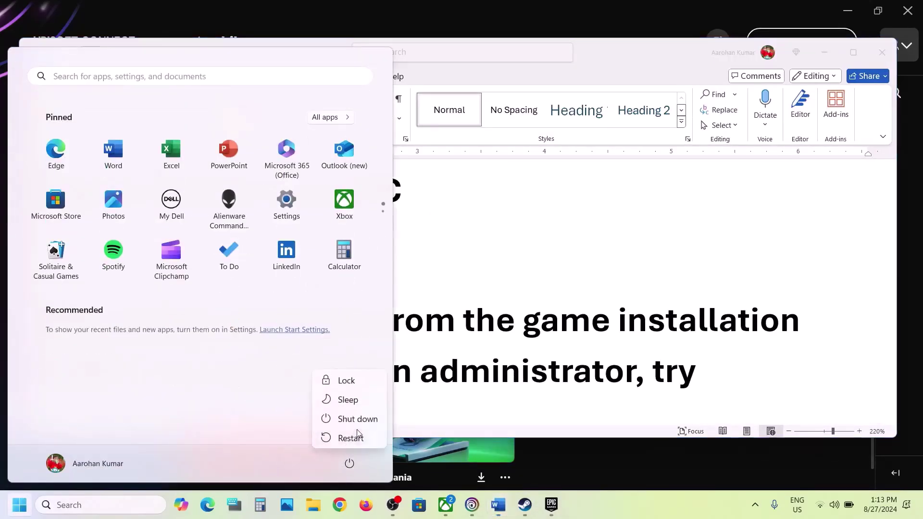
pyautogui.press('Escape')
pyautogui.press('Escape')
# - Highlight the Step 2 words "Run the game from the game installation folder" in the guide and return to Ubisoft Connect
pyautogui.scroll(-2, 510, 292)
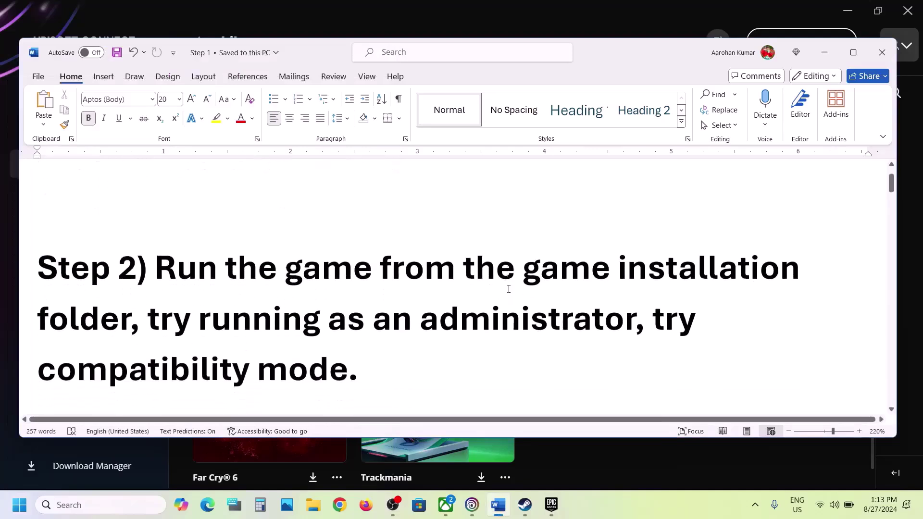
pyautogui.moveTo(155, 255); pyautogui.dragTo(130, 308)
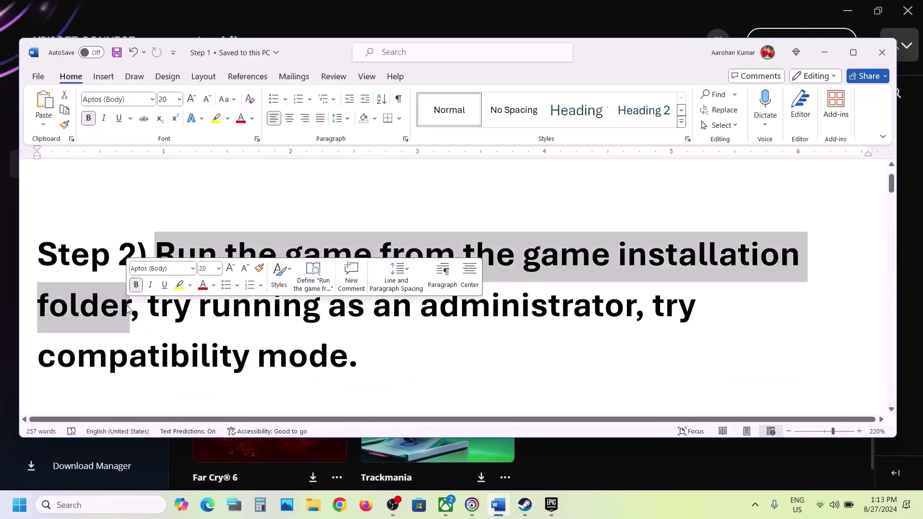
pyautogui.click(408, 13)
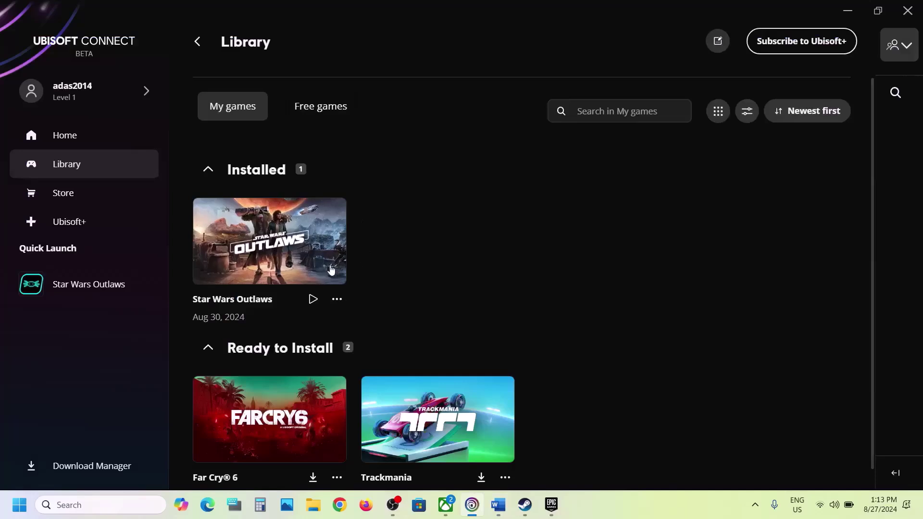
# - Open the Star Wars Outlaws installation folder from the game's properties in the library
pyautogui.click(338, 300)
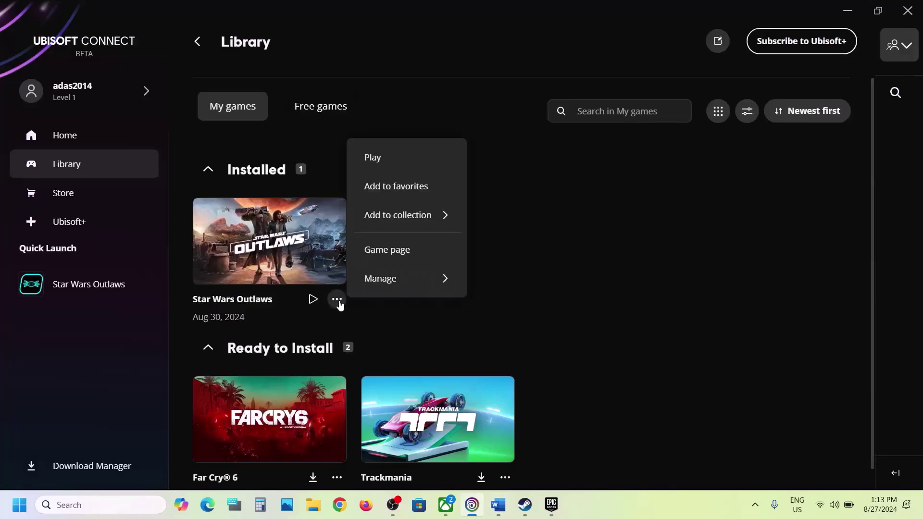
pyautogui.moveTo(398, 288)
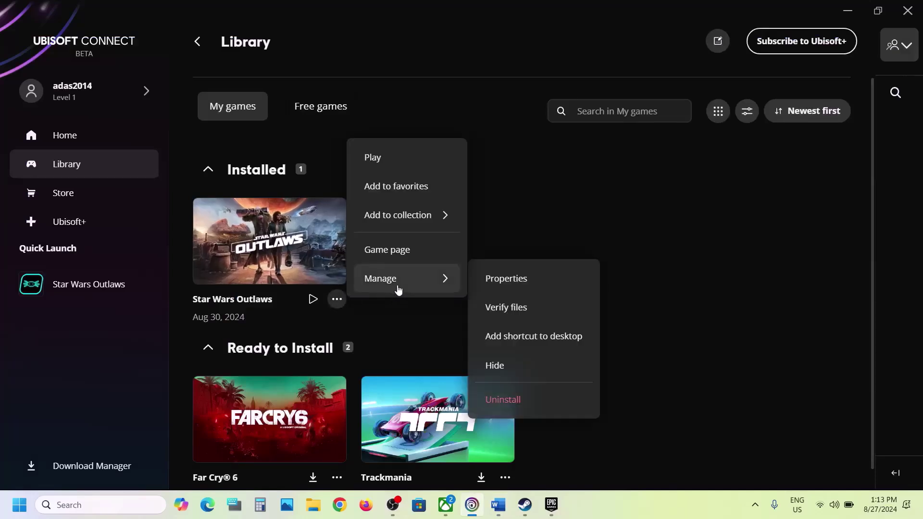
pyautogui.click(519, 278)
pyautogui.click(201, 158)
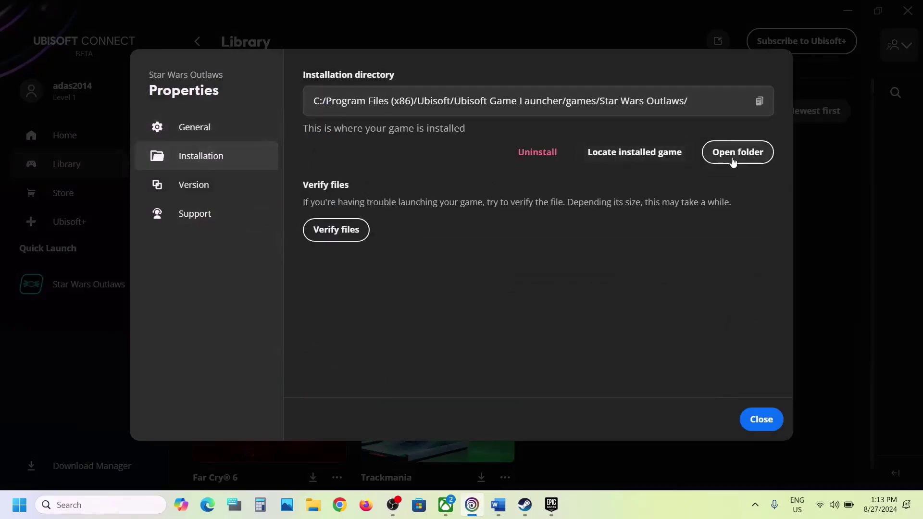
pyautogui.click(733, 161)
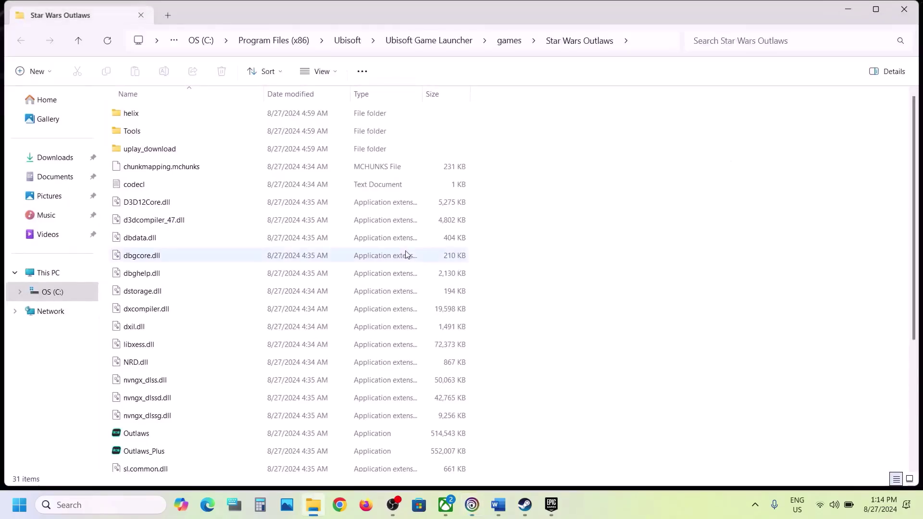
# - Set the Outlaws application in the game folder to run as an administrator and save its properties
pyautogui.scroll(-4, 405, 255)
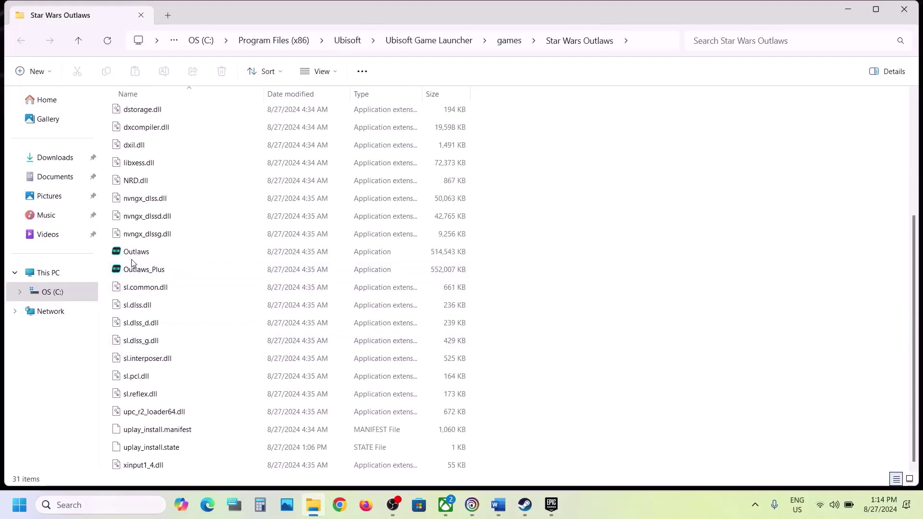
pyautogui.click(136, 252)
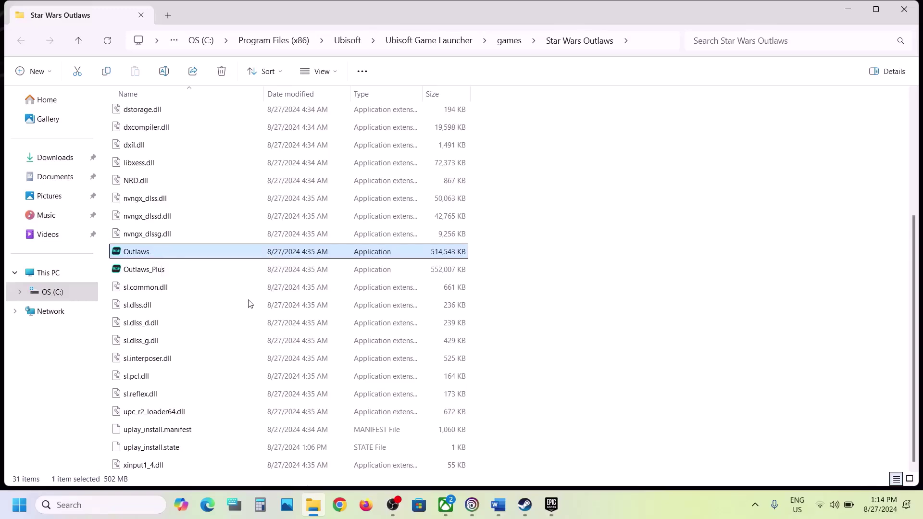
pyautogui.hotkey('shift', 'F10')
pyautogui.click(218, 314)
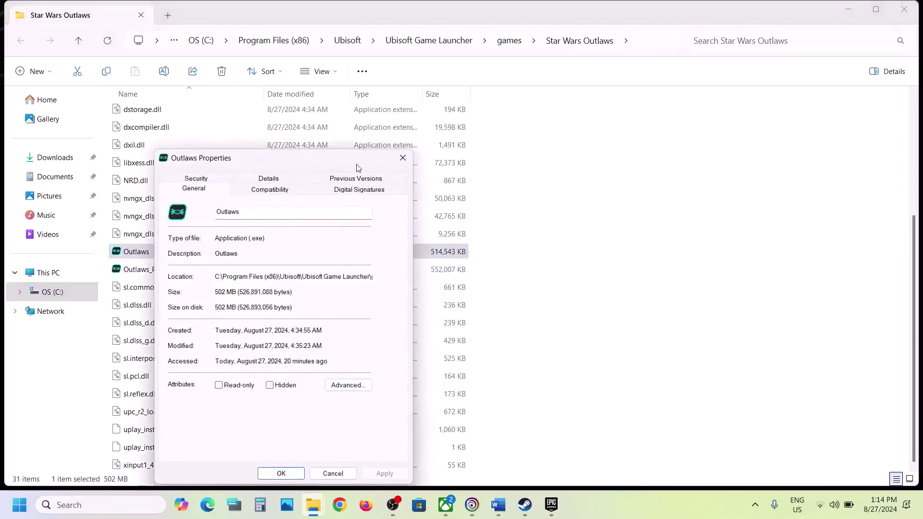
pyautogui.click(279, 190)
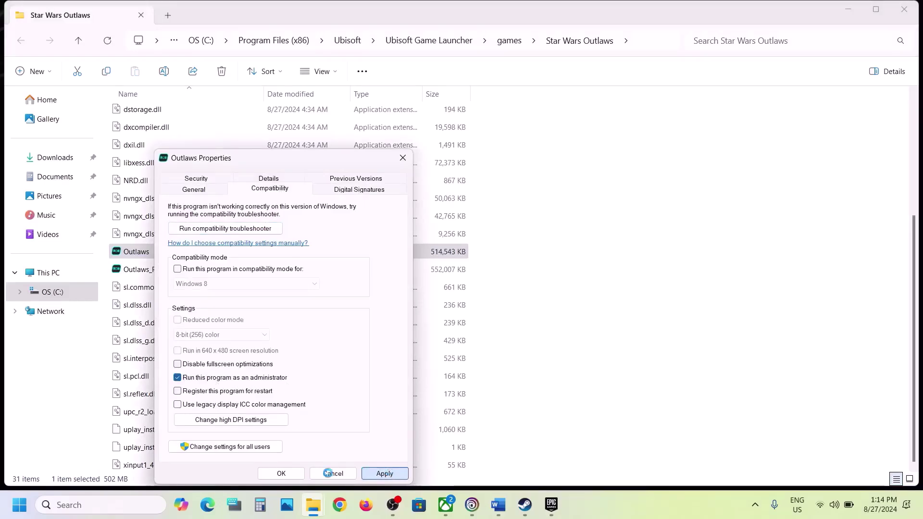
pyautogui.click(281, 474)
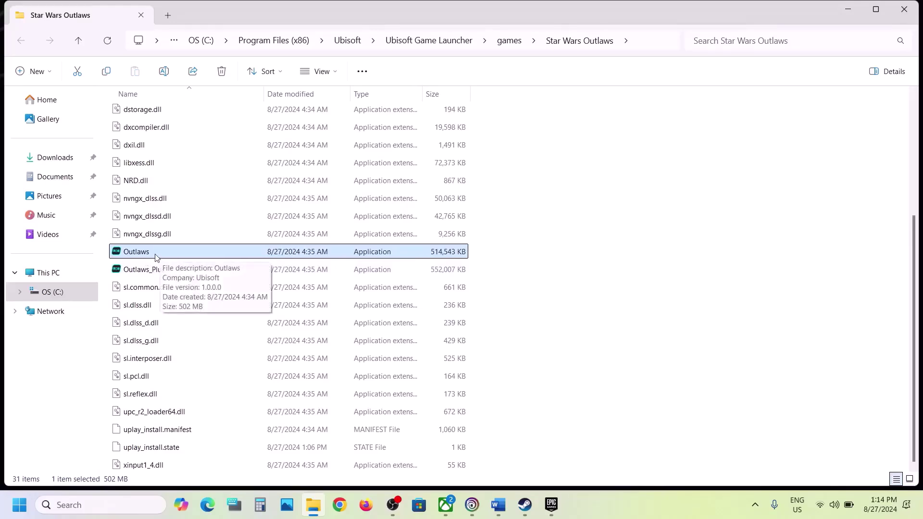
# - Enable compatibility mode for Windows 8 in the Outlaws application's properties and apply it
pyautogui.rightClick(155, 257)
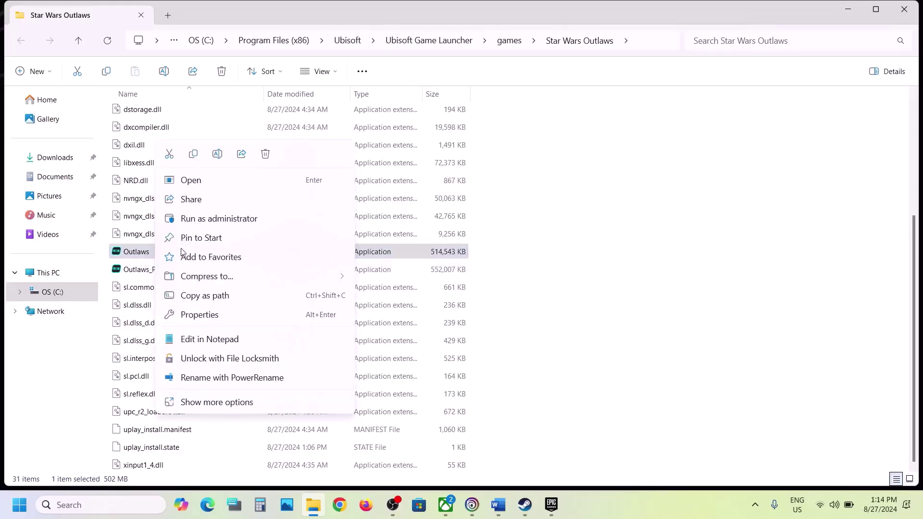
pyautogui.click(212, 316)
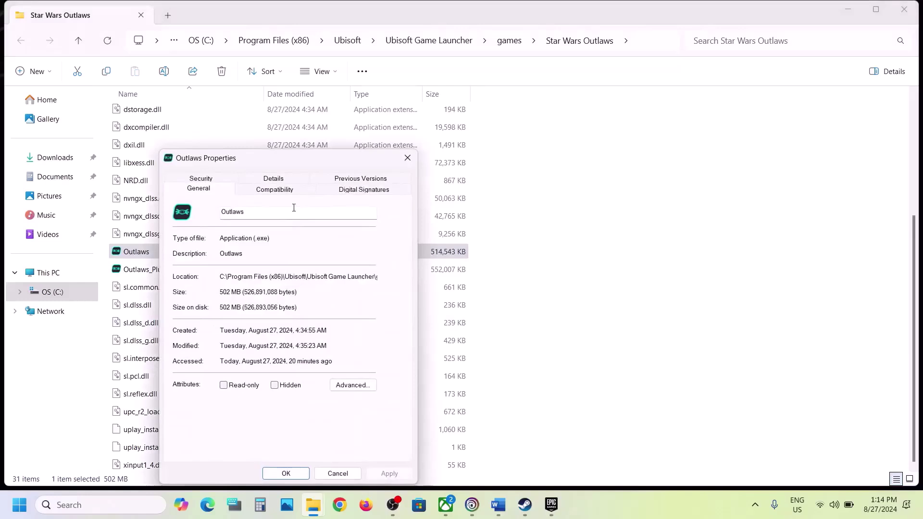
pyautogui.click(272, 188)
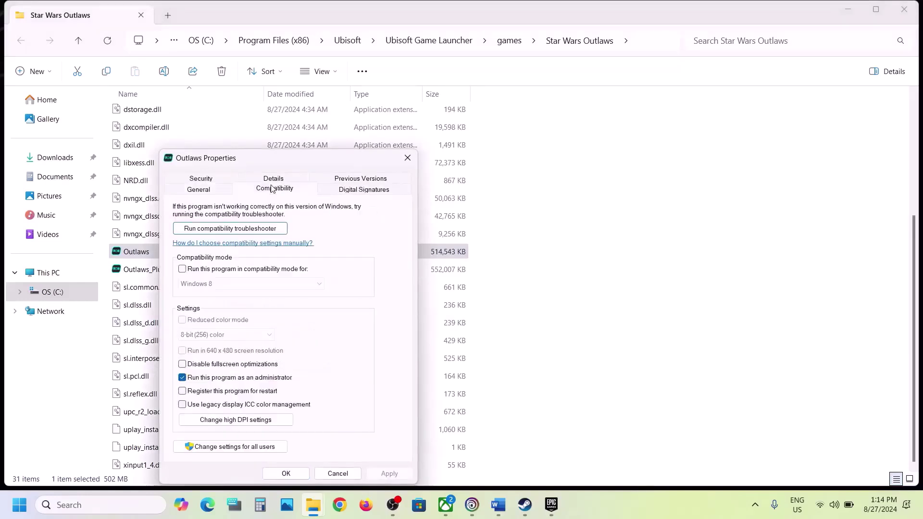
pyautogui.click(182, 269)
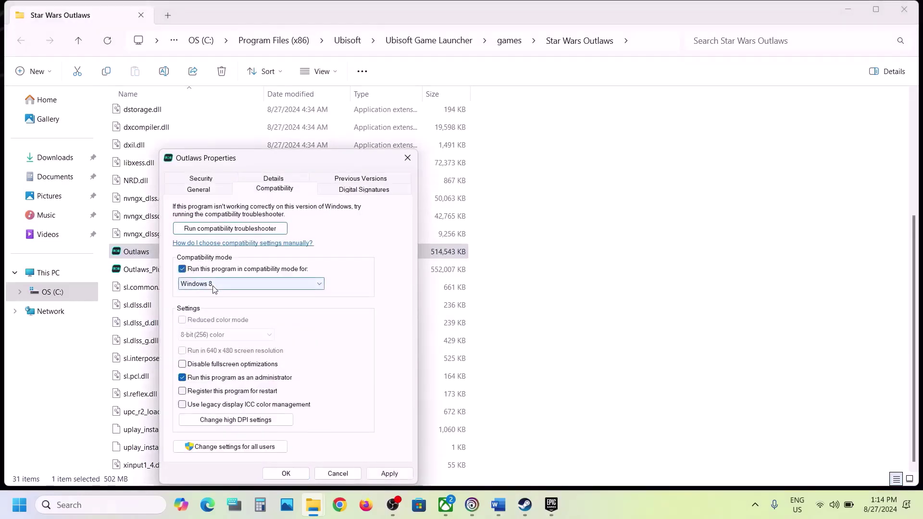
pyautogui.click(398, 477)
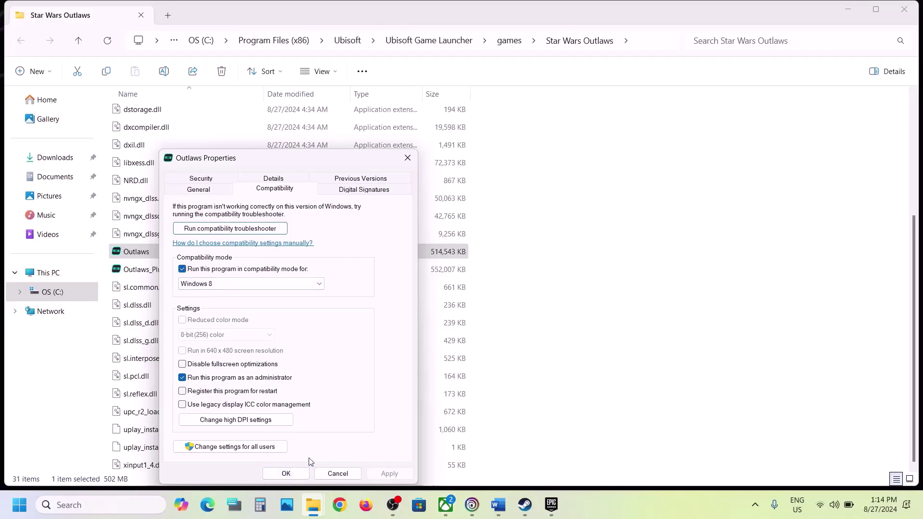
# - Change the Outlaws compatibility mode to Windows 7 and disable fullscreen optimizations, saving the properties
pyautogui.click(208, 284)
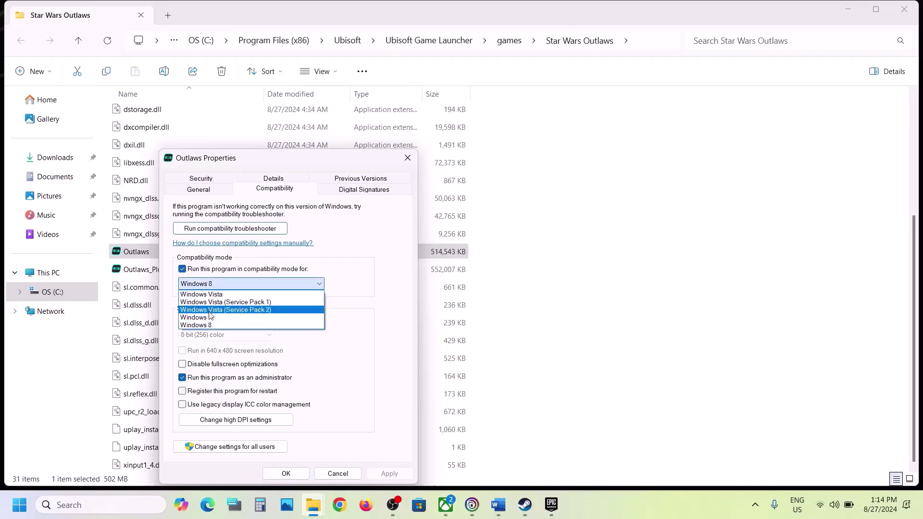
pyautogui.click(210, 320)
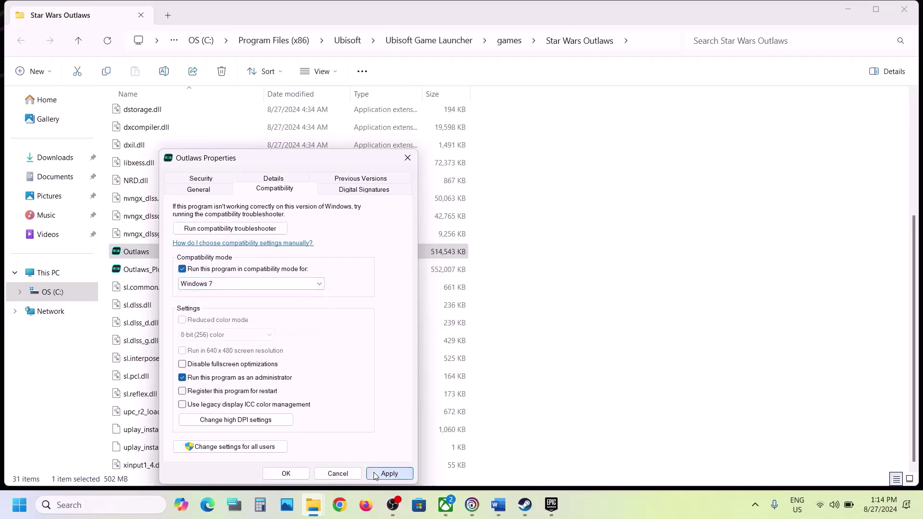
pyautogui.click(382, 474)
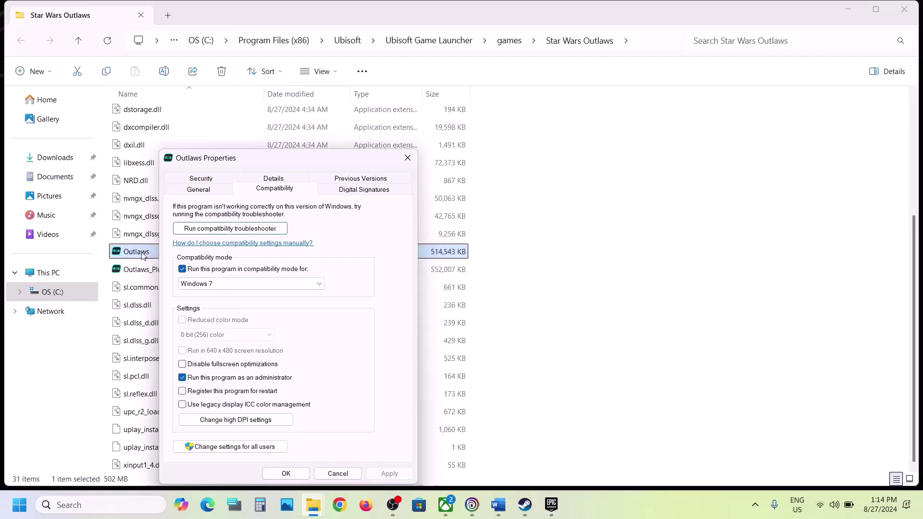
pyautogui.click(183, 365)
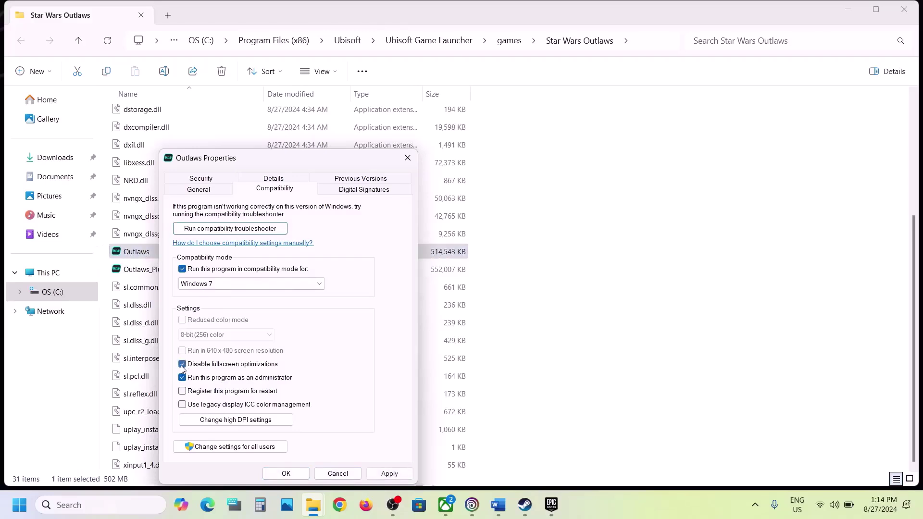
pyautogui.click(389, 473)
pyautogui.click(299, 475)
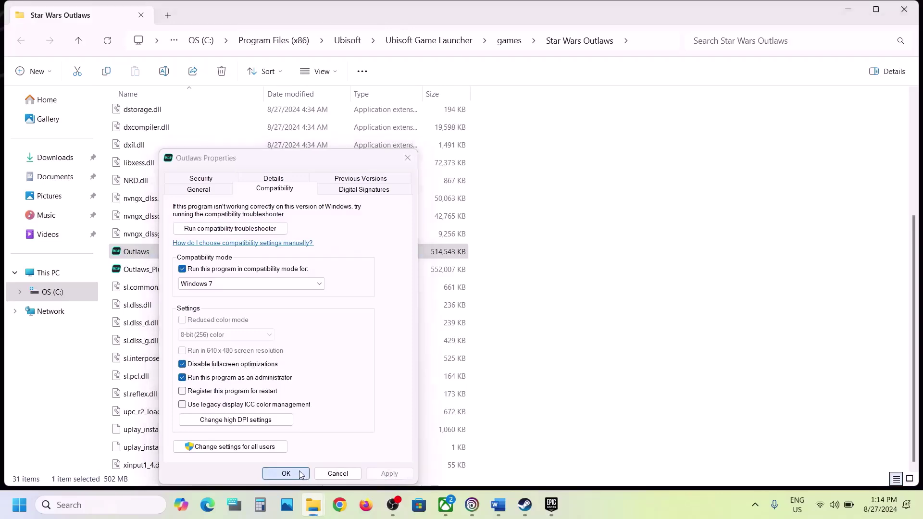
# - Set the Outlaws_Plus application to run as an administrator and apply the change
pyautogui.click(144, 275)
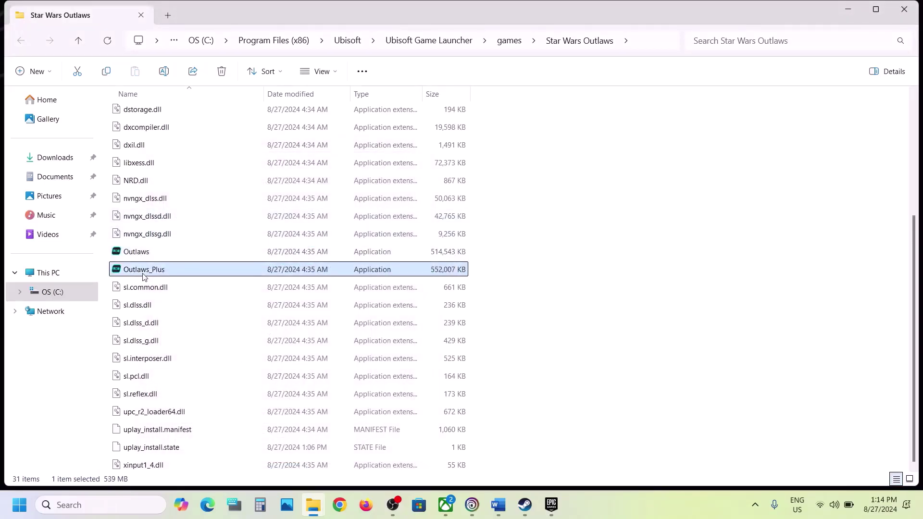
pyautogui.rightClick(235, 273)
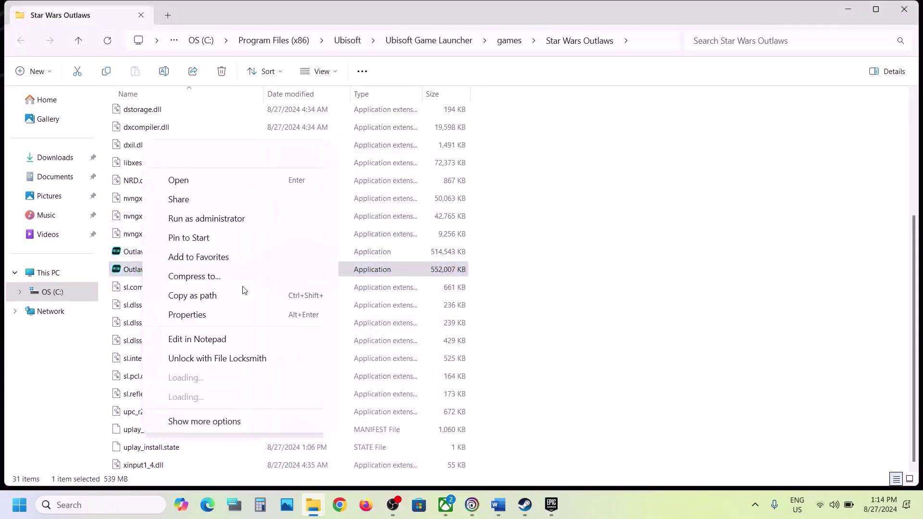
pyautogui.click(199, 315)
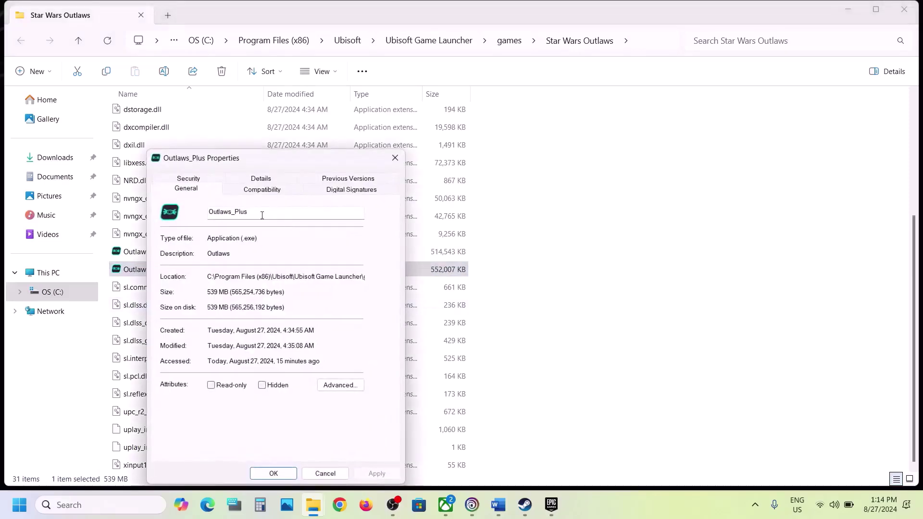
pyautogui.click(245, 191)
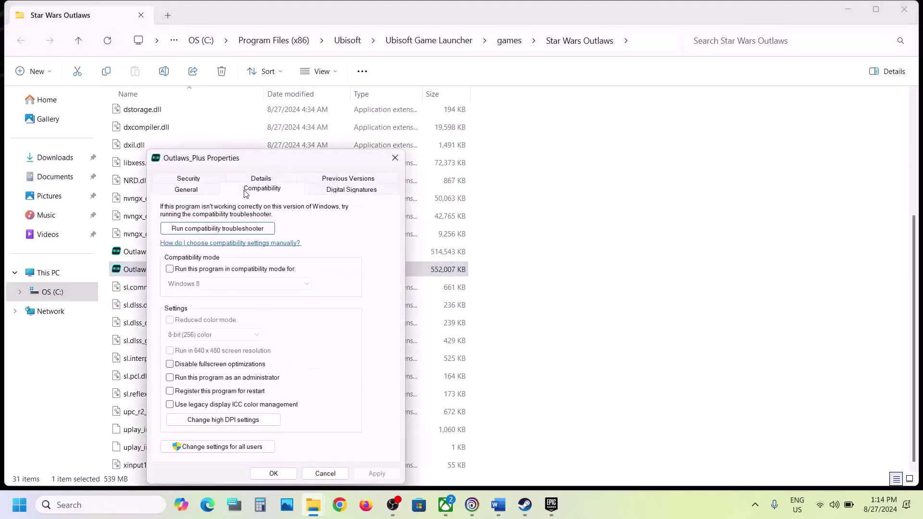
pyautogui.click(169, 378)
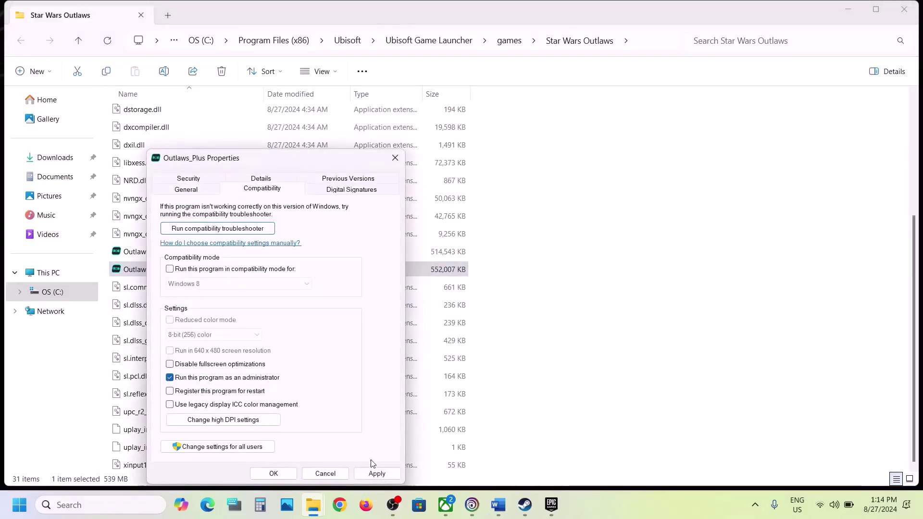
pyautogui.click(375, 474)
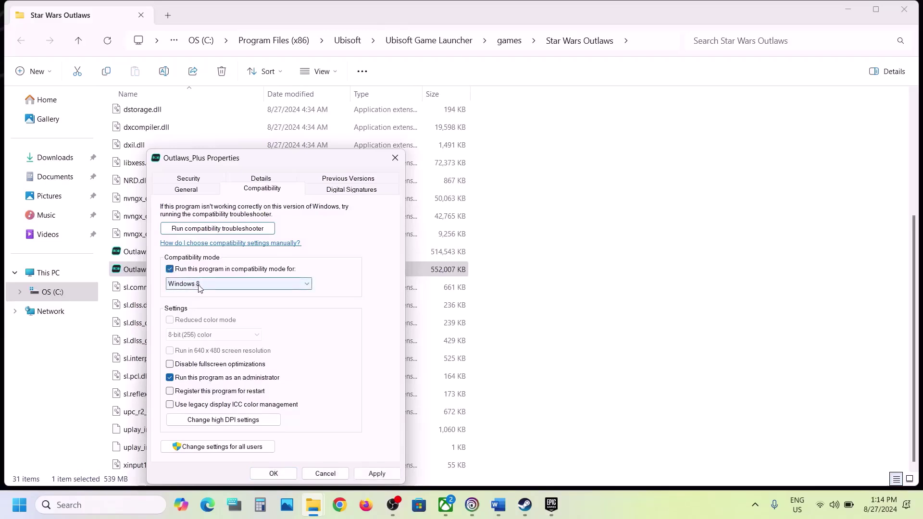
# - Set Outlaws_Plus to Windows 7 compatibility mode and disable its fullscreen optimizations, saving the properties
pyautogui.click(377, 473)
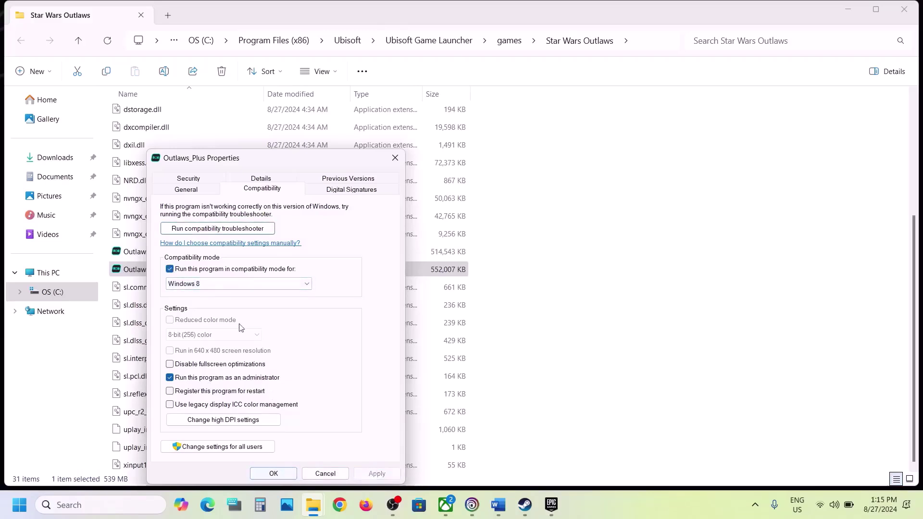
pyautogui.click(212, 284)
pyautogui.click(199, 317)
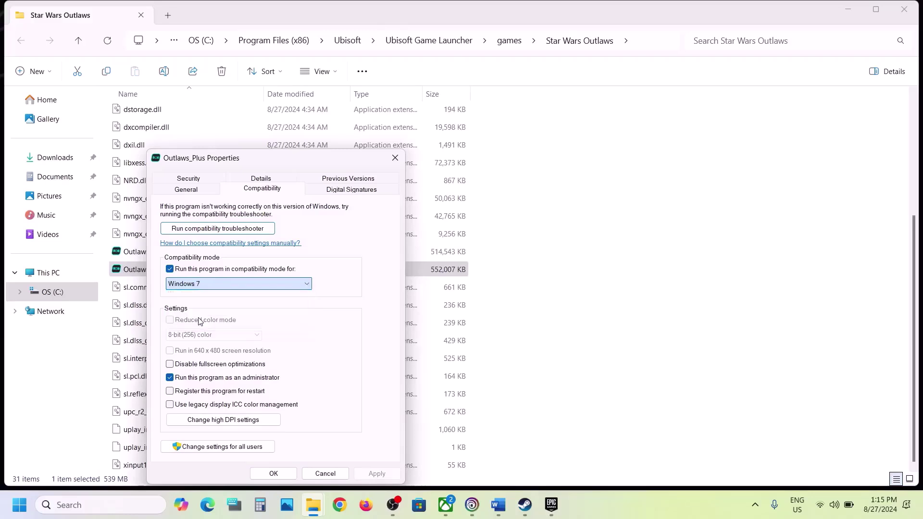
pyautogui.click(365, 476)
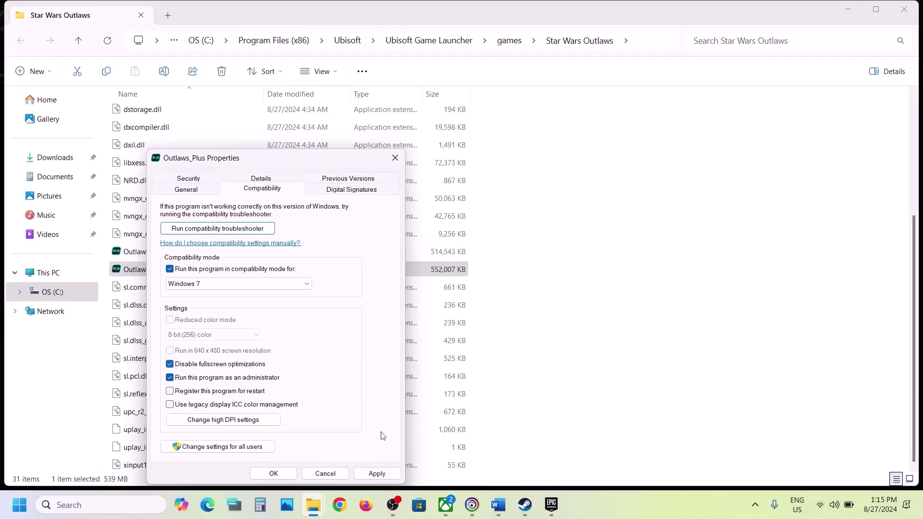
pyautogui.click(378, 473)
pyautogui.click(275, 472)
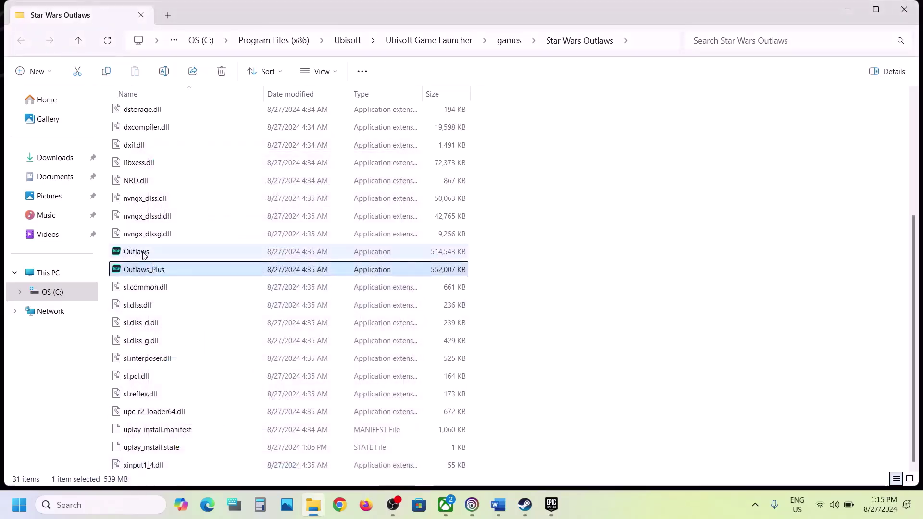
# - Turn off compatibility mode, the fullscreen-optimizations override and administrator rights for the Outlaws application, saving its properties
pyautogui.click(148, 256)
pyautogui.rightClick(144, 251)
pyautogui.click(198, 316)
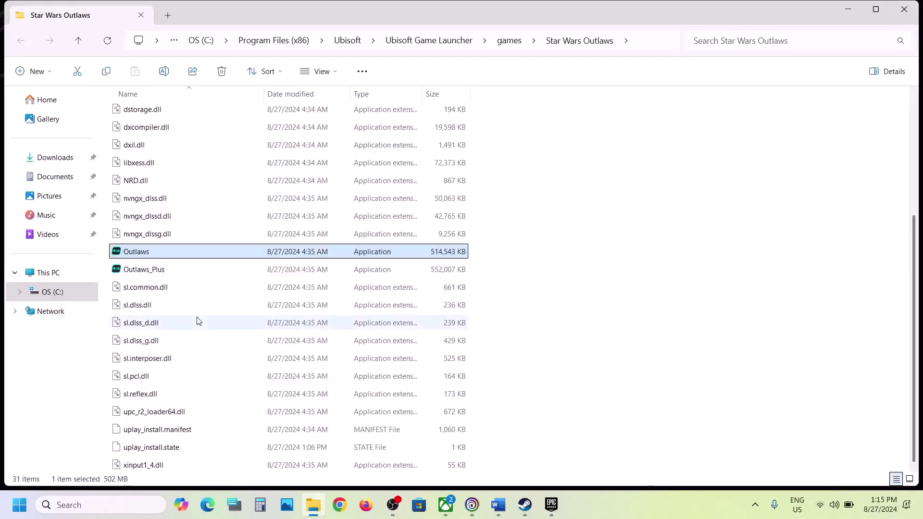
pyautogui.click(262, 189)
pyautogui.click(169, 269)
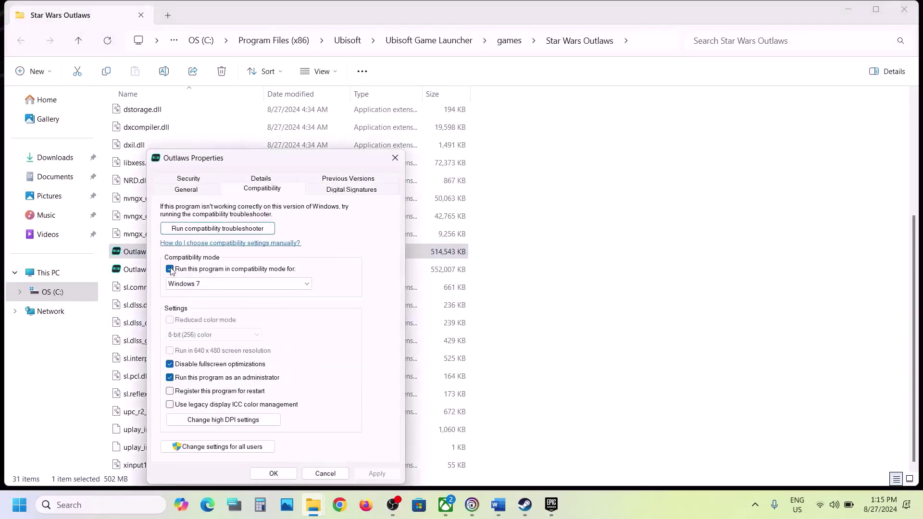
pyautogui.click(170, 269)
pyautogui.click(376, 474)
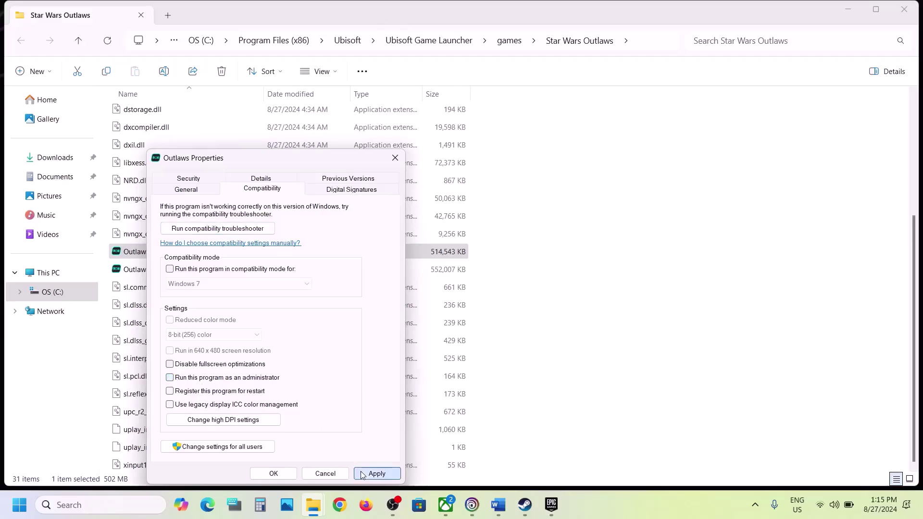
pyautogui.click(274, 473)
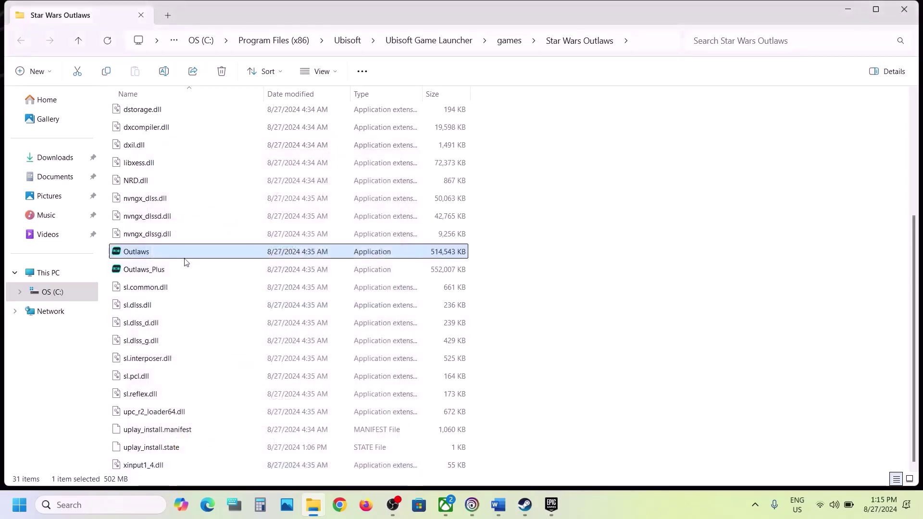
# - Turn off compatibility mode and the fullscreen-optimizations override for Outlaws_Plus, save, and close the game folder and the game's properties in Ubisoft Connect
pyautogui.click(154, 270)
pyautogui.rightClick(219, 271)
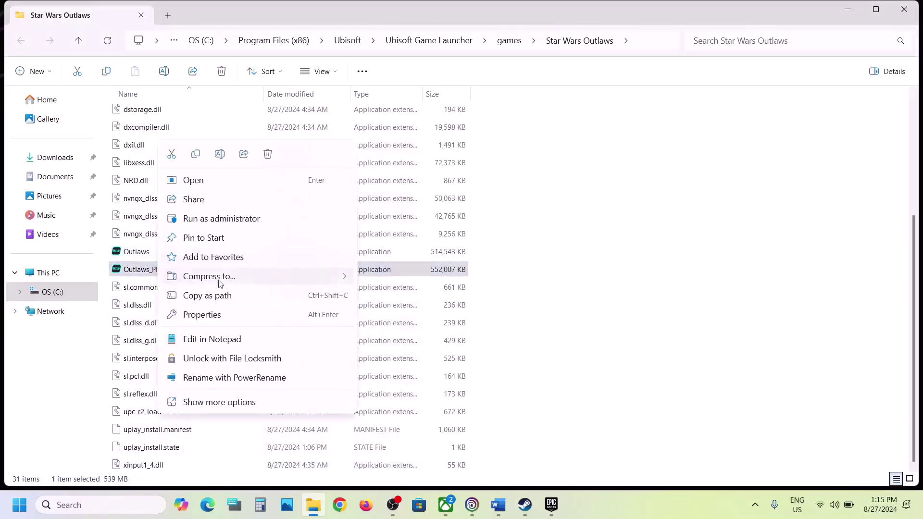
pyautogui.click(204, 315)
pyautogui.click(250, 195)
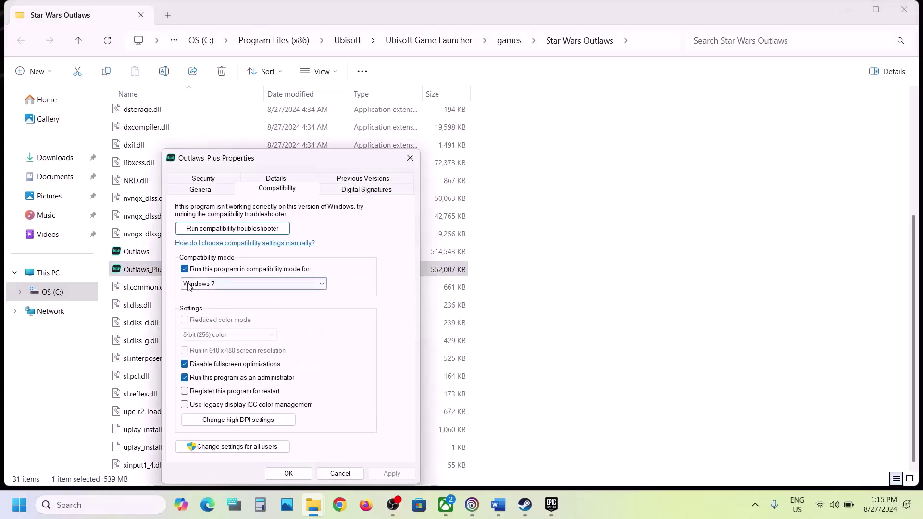
pyautogui.click(184, 269)
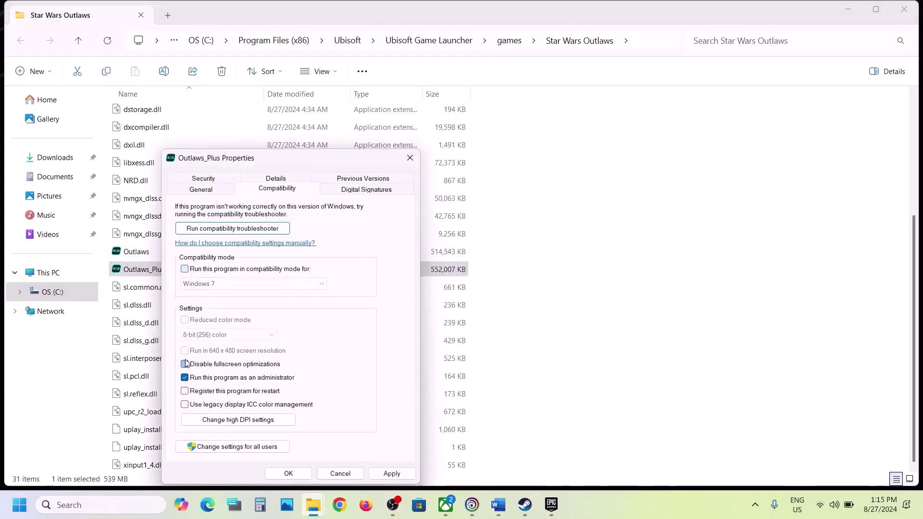
pyautogui.click(376, 476)
pyautogui.click(288, 474)
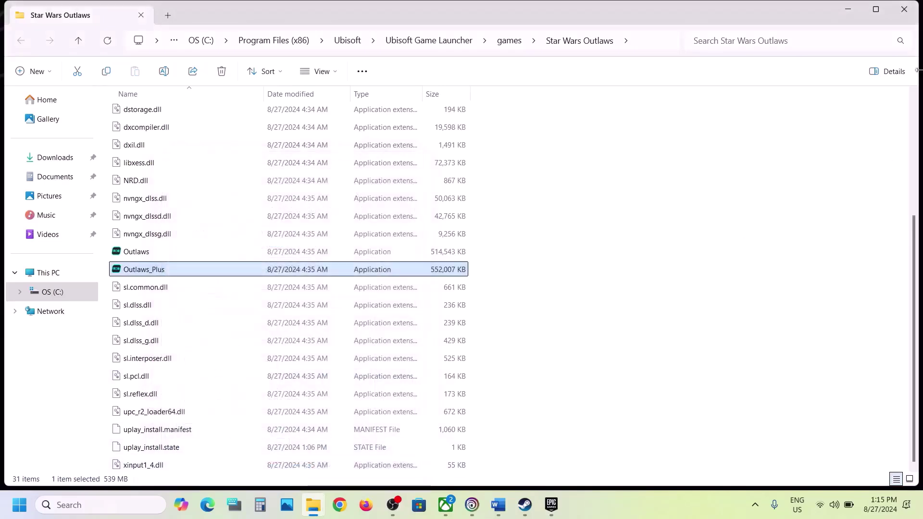
pyautogui.click(904, 8)
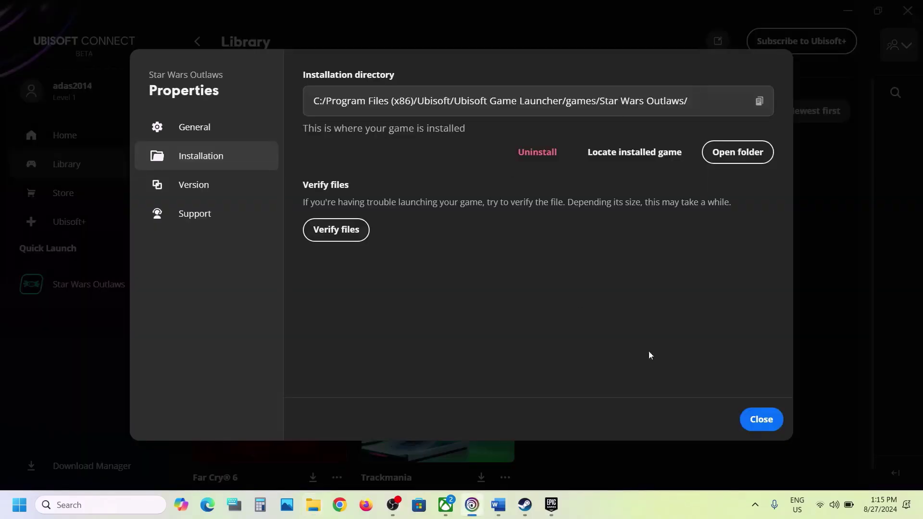
pyautogui.click(755, 417)
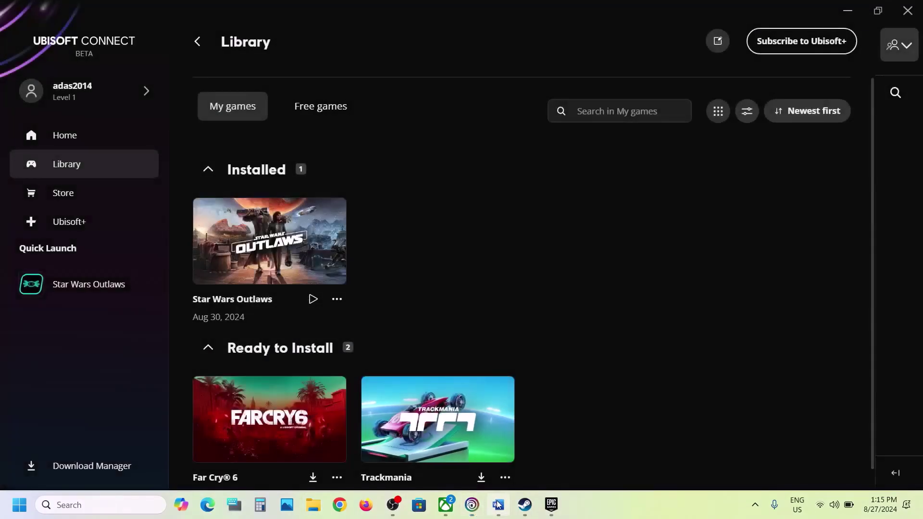
# - Switch to the Word guide and read Step 3 about allowing the game exe through antivirus, controlled folder access and the firewall
pyautogui.click(498, 505)
pyautogui.scroll(-4, 385, 305)
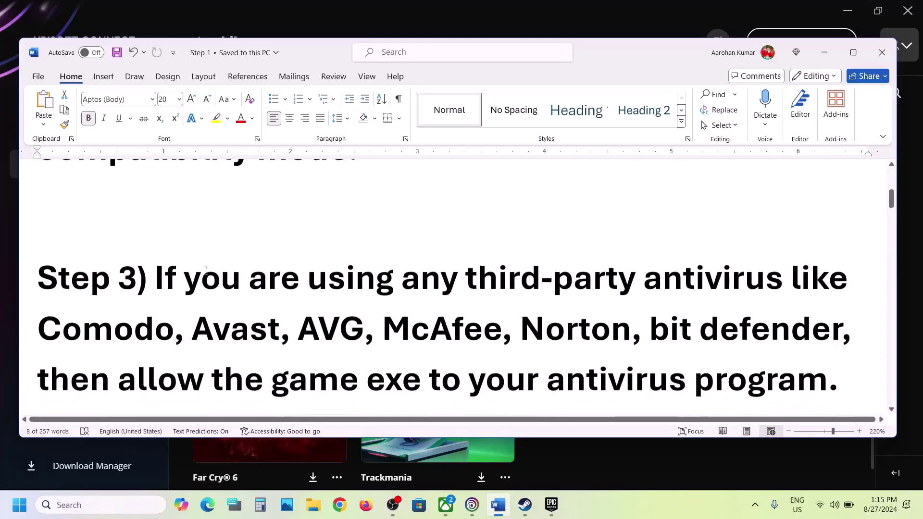
pyautogui.moveTo(161, 275); pyautogui.dragTo(345, 283)
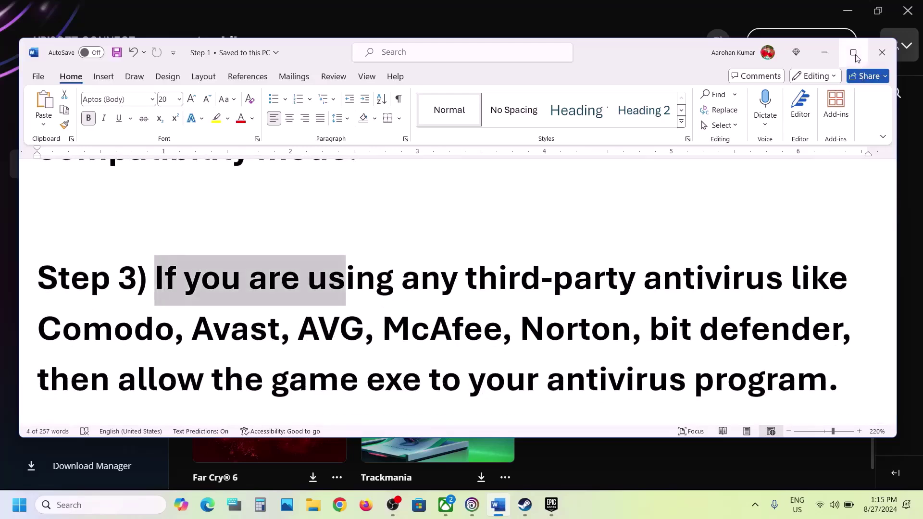
pyautogui.click(854, 53)
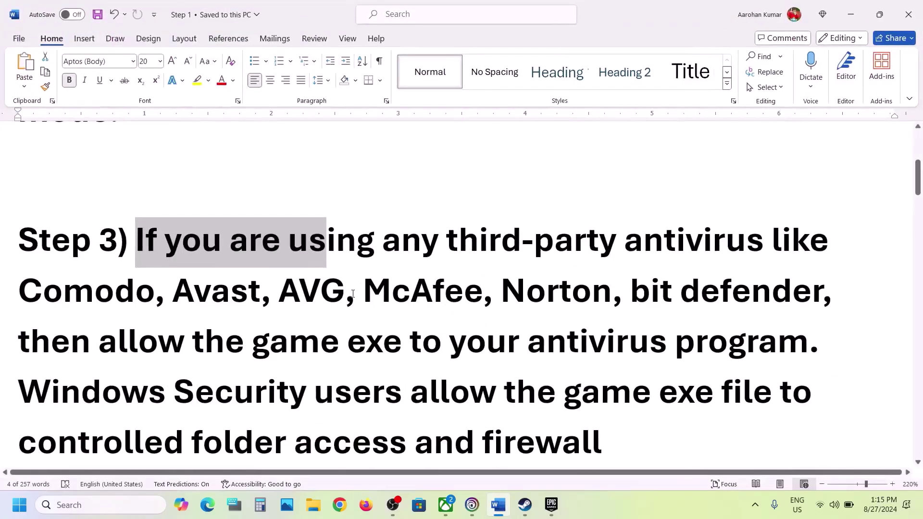
pyautogui.moveTo(217, 293); pyautogui.dragTo(558, 296)
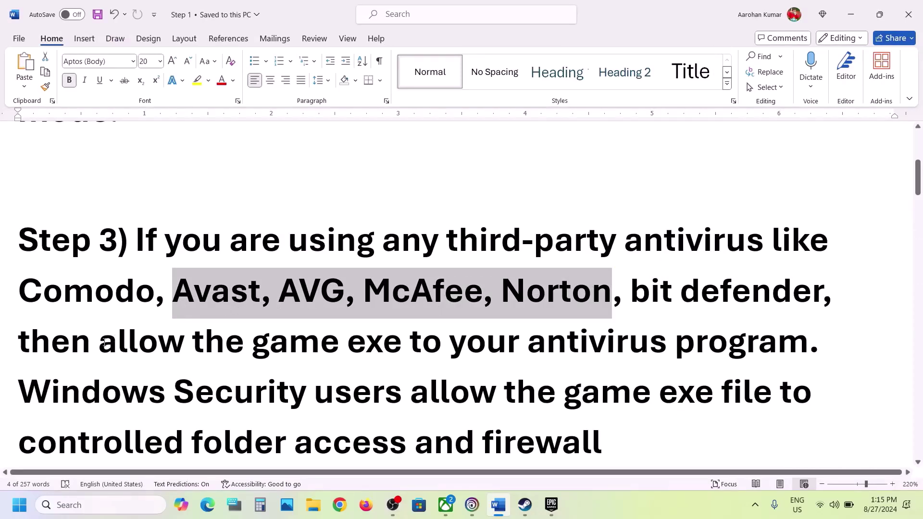
pyautogui.moveTo(105, 343); pyautogui.dragTo(808, 346)
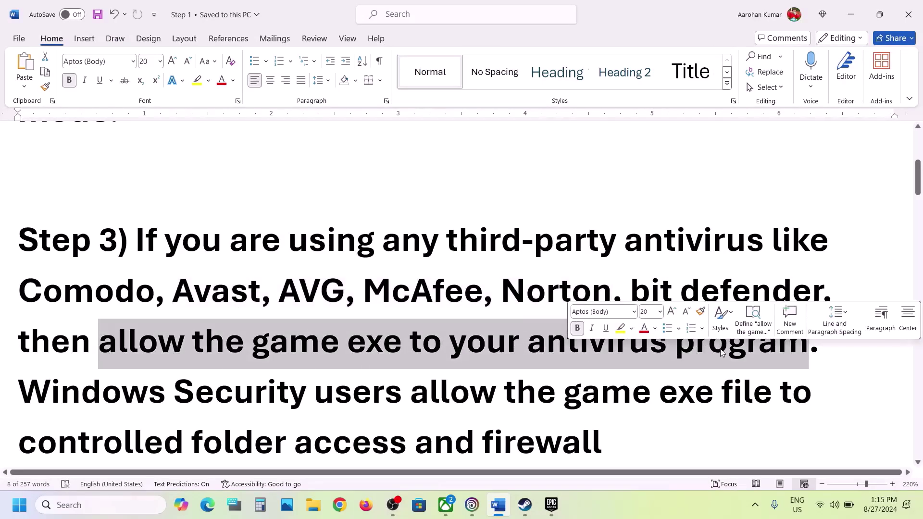
pyautogui.scroll(-2, 29, 283)
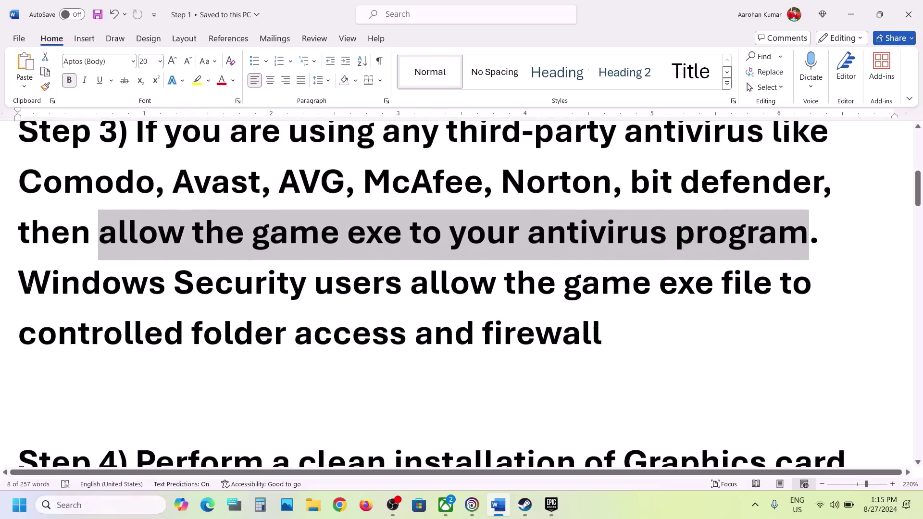
pyautogui.moveTo(29, 283); pyautogui.dragTo(390, 289)
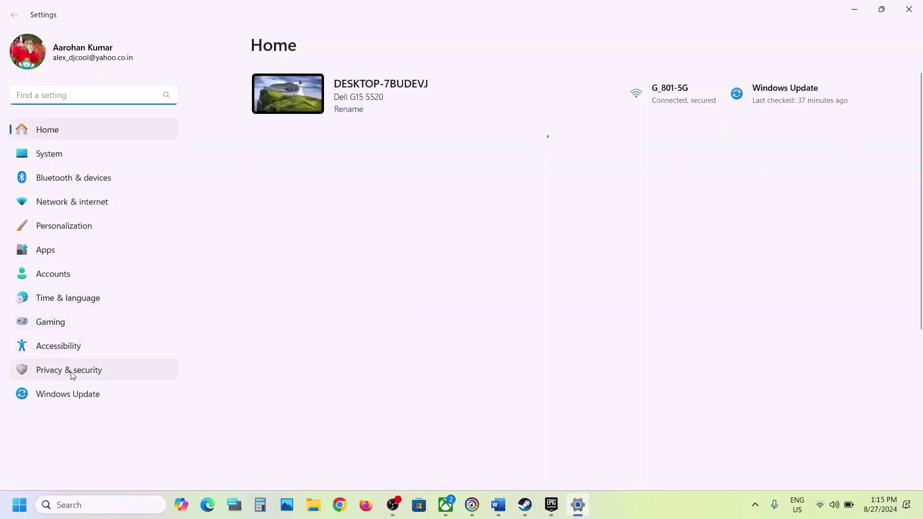
# - Open the Windows Security ransomware protection page for allowing an app through Controlled folder access
pyautogui.click(71, 371)
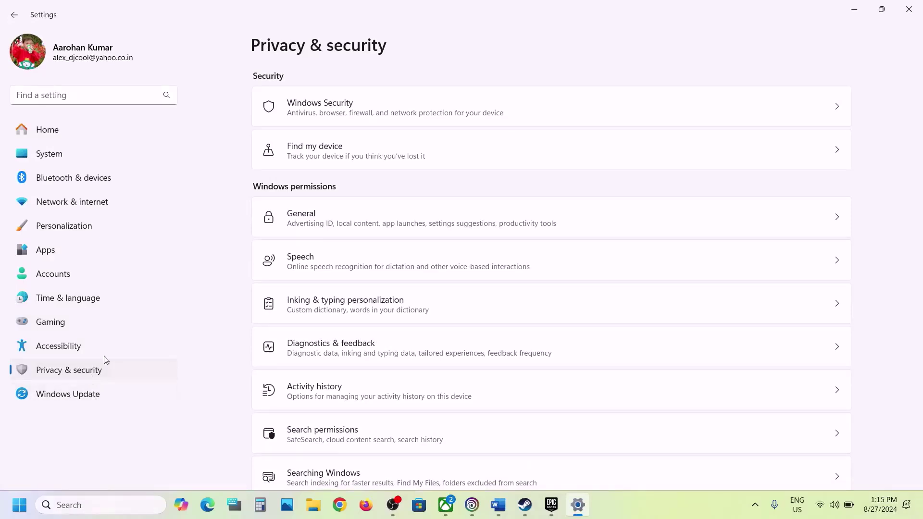
pyautogui.click(322, 118)
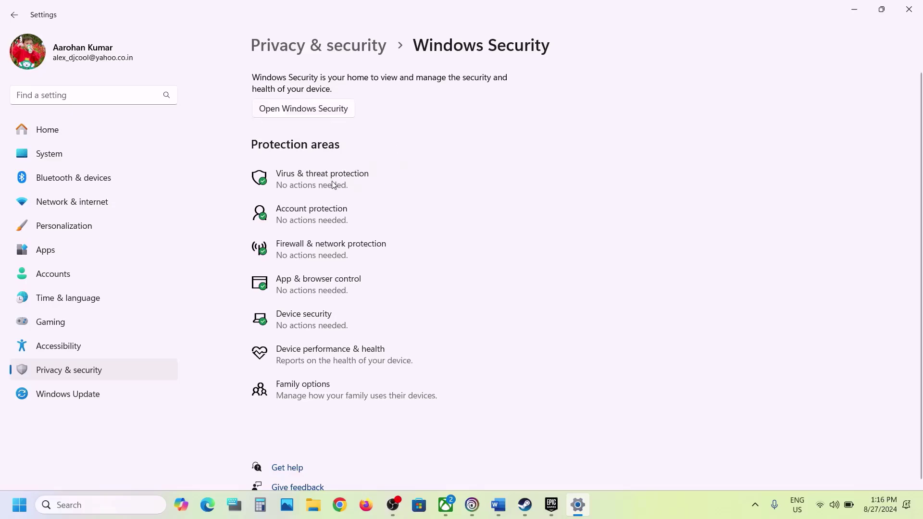
pyautogui.click(334, 185)
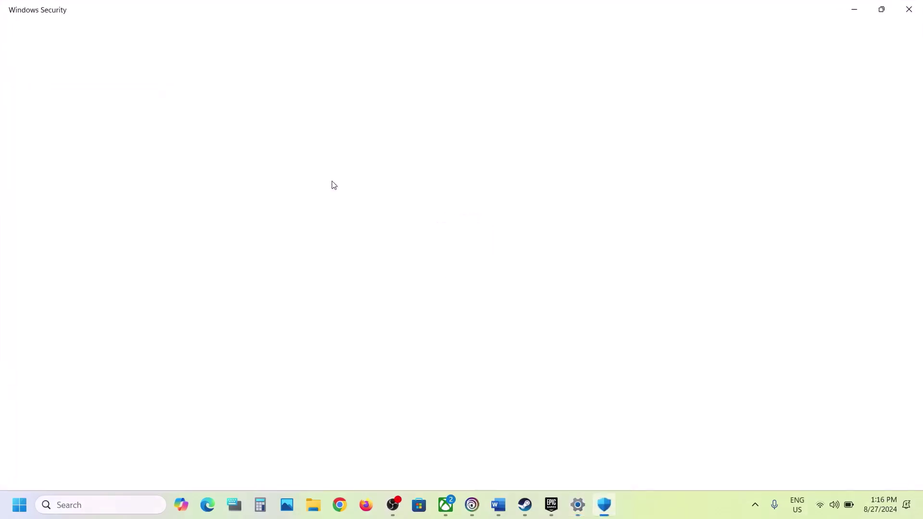
pyautogui.scroll(-3, 334, 184)
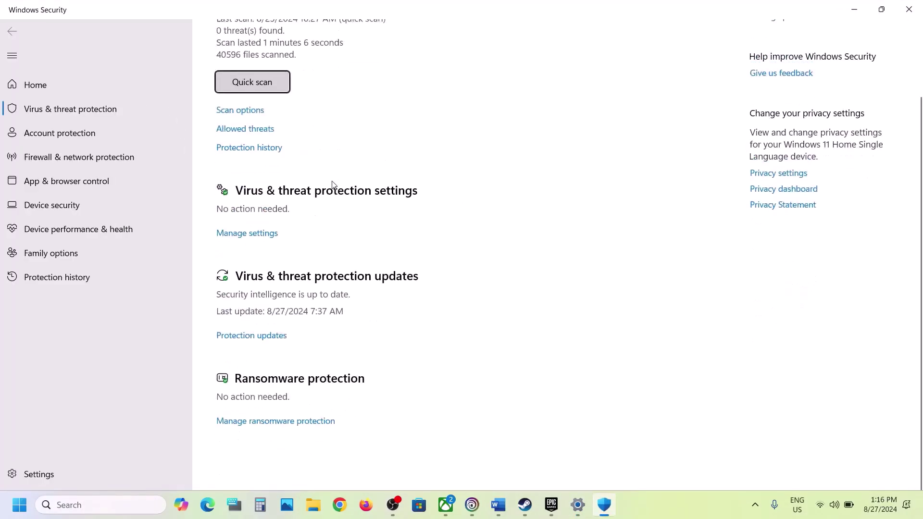
pyautogui.scroll(1, 333, 185)
pyautogui.click(267, 455)
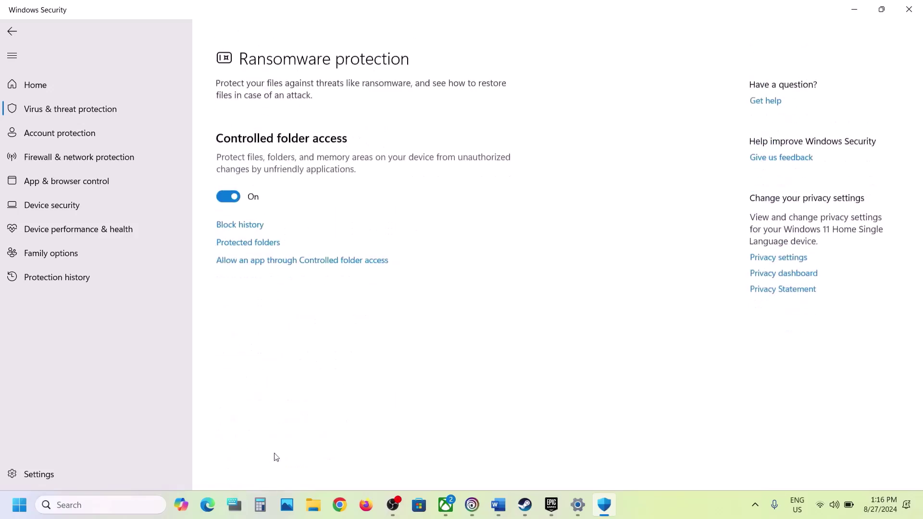
pyautogui.click(303, 249)
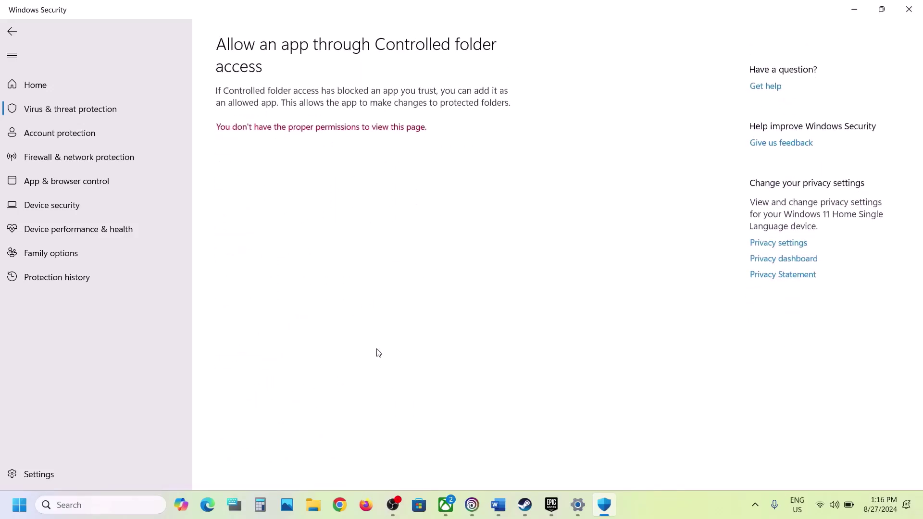
# - Allow Outlaws through Controlled folder access, picking it from C:, Program Files (x86), Ubisoft, Ubisoft Game Launcher, games, Star Wars Outlaws
pyautogui.click(284, 49)
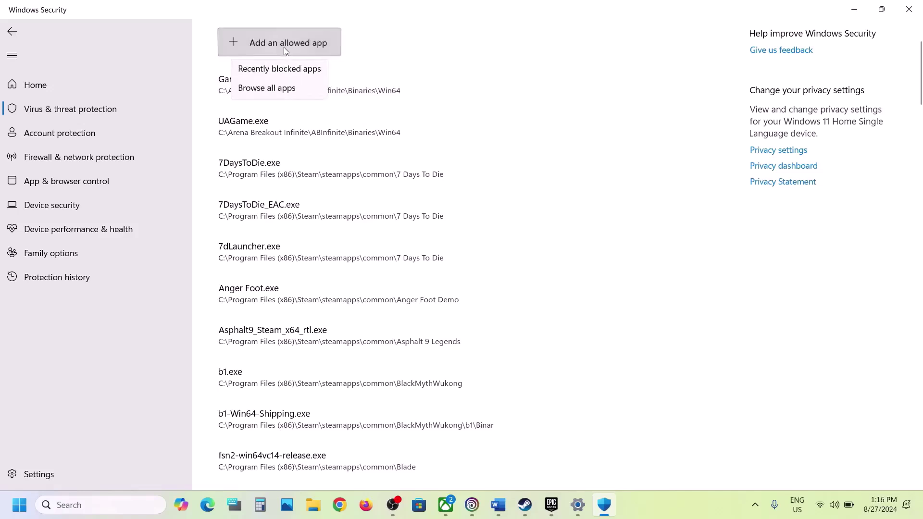
pyautogui.click(275, 92)
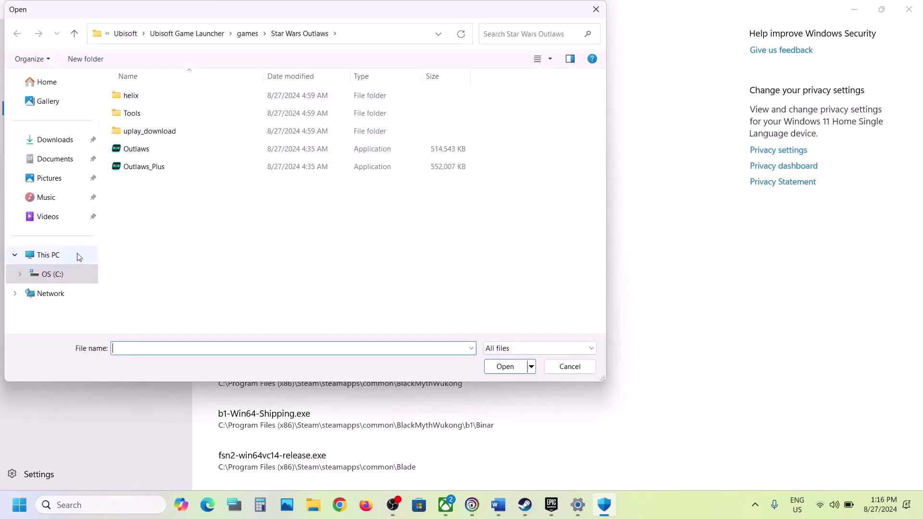
pyautogui.click(54, 260)
pyautogui.doubleClick(176, 112)
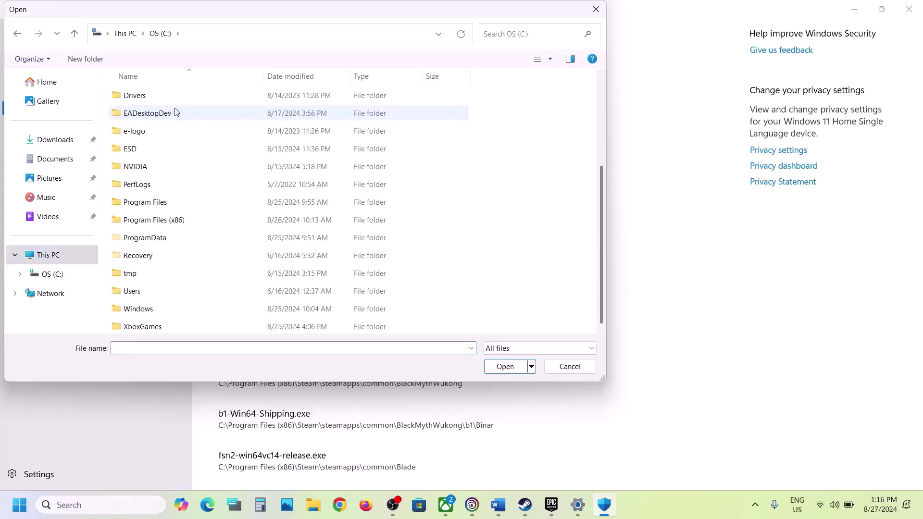
pyautogui.doubleClick(165, 219)
pyautogui.scroll(-4, 164, 220)
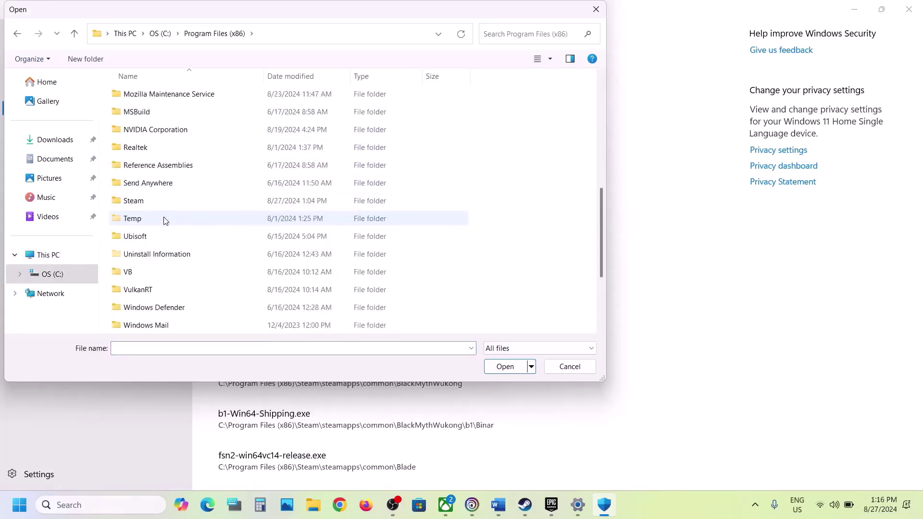
pyautogui.doubleClick(142, 236)
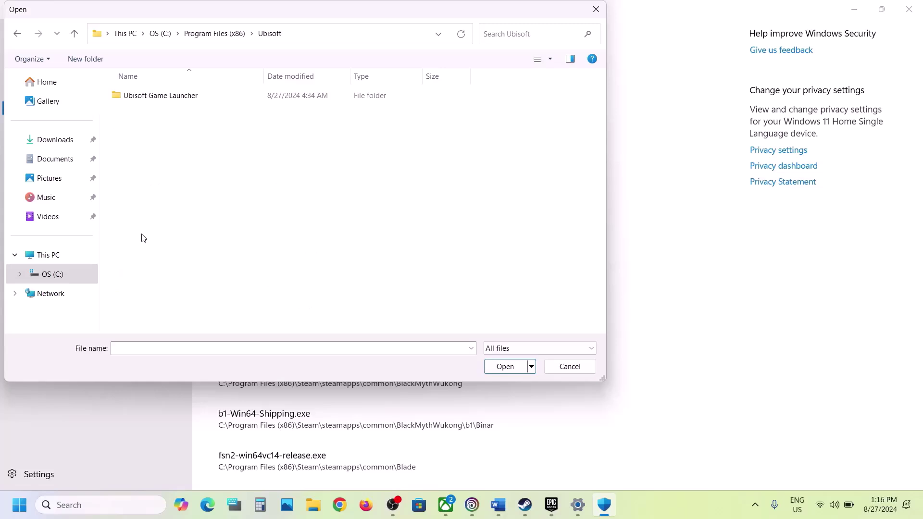
pyautogui.click(165, 96)
pyautogui.doubleClick(165, 96)
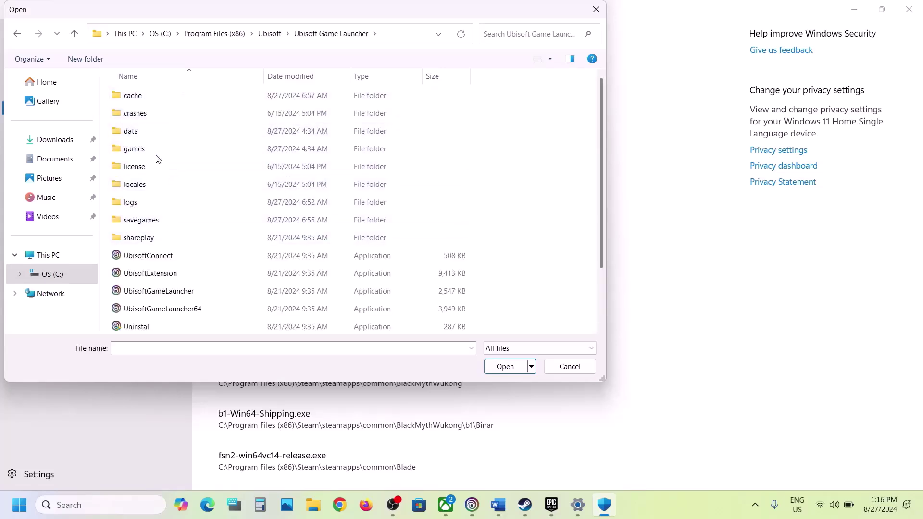
pyautogui.click(140, 151)
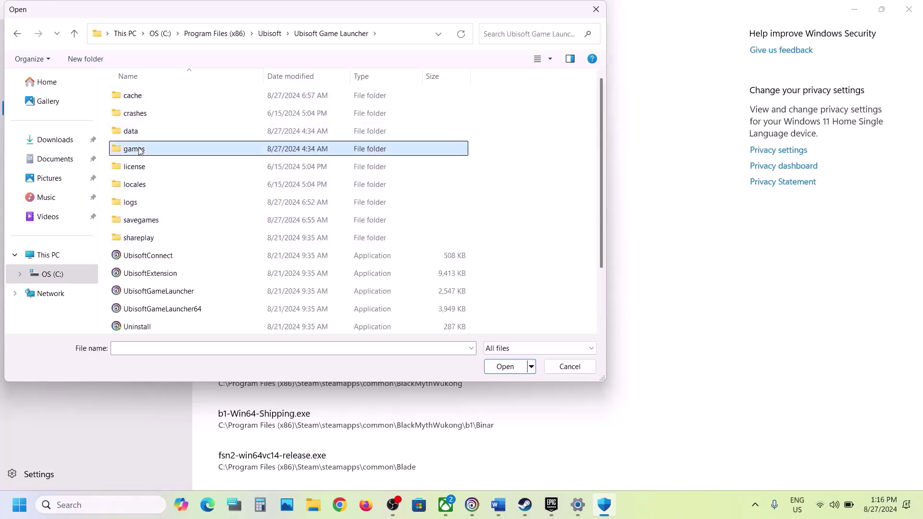
pyautogui.doubleClick(171, 151)
pyautogui.doubleClick(167, 97)
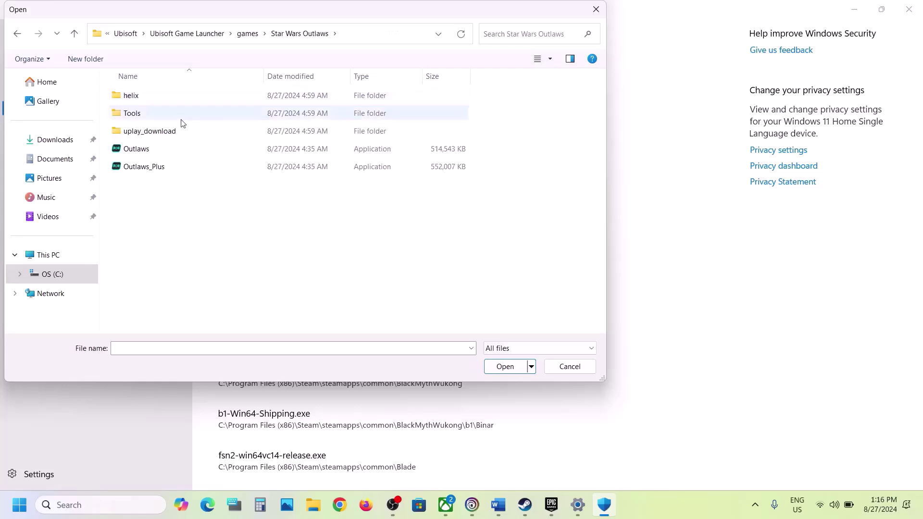
pyautogui.click(162, 151)
pyautogui.click(495, 365)
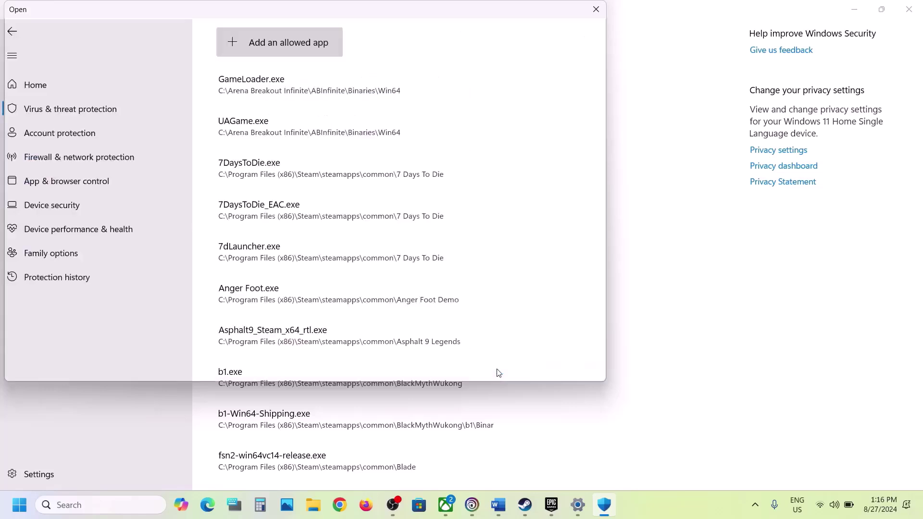
# - Allow Outlaws_Plus from the Star Wars Outlaws folder through Controlled folder access
pyautogui.click(289, 54)
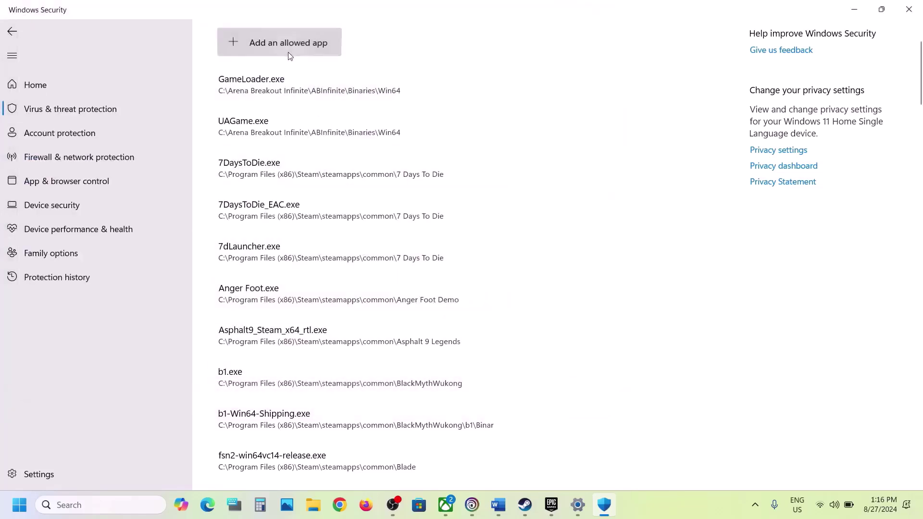
pyautogui.click(287, 89)
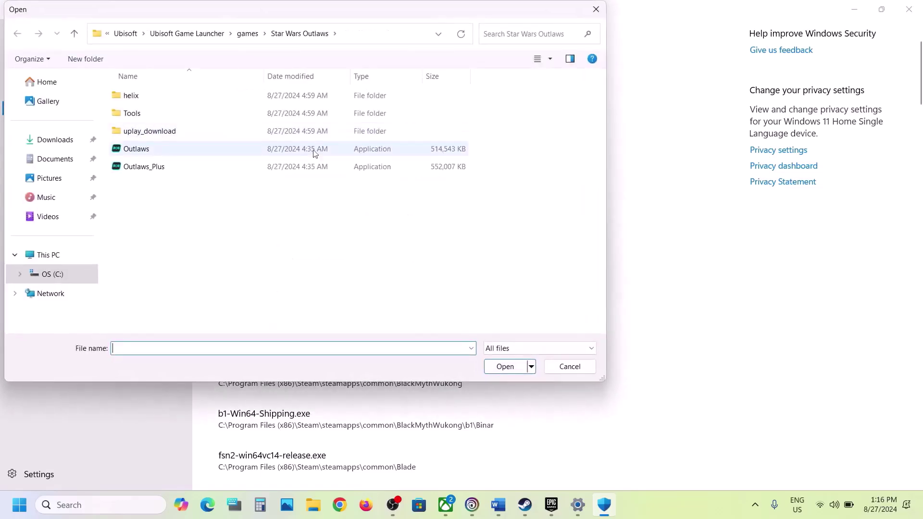
pyautogui.click(186, 170)
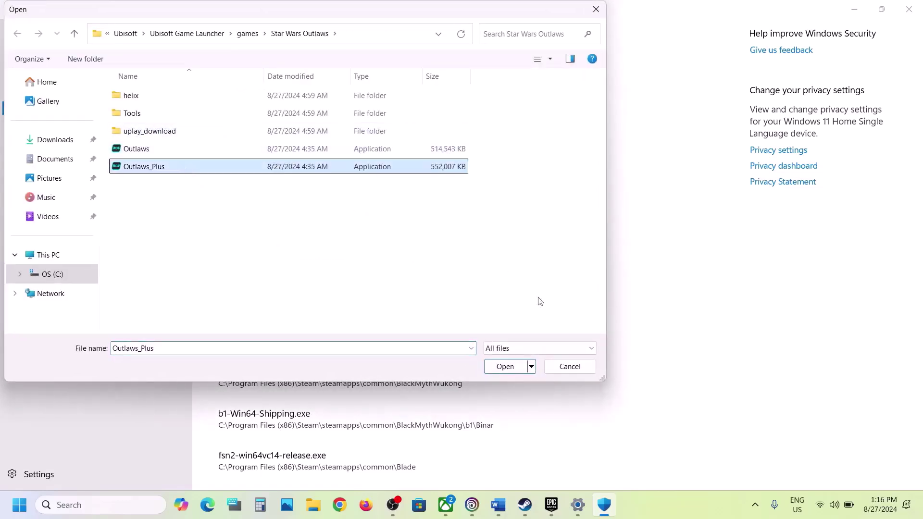
pyautogui.click(518, 372)
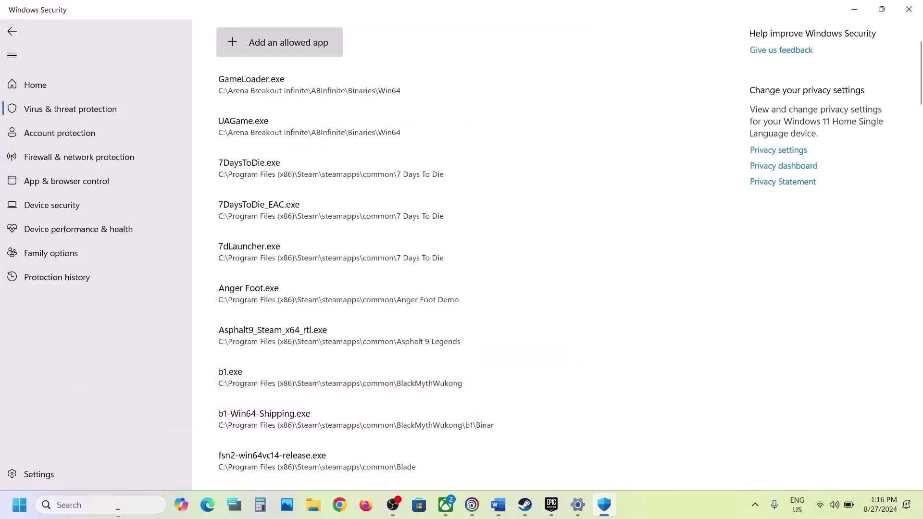
# - Open the Windows Defender Firewall allowed apps list in Control Panel and unlock its settings for changes
pyautogui.click(118, 515)
pyautogui.write('ontrol')
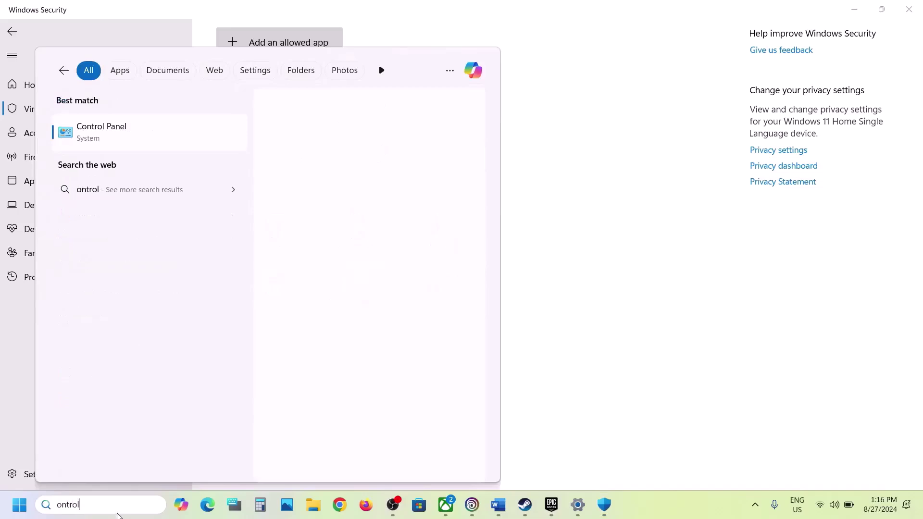
pyautogui.press('Return')
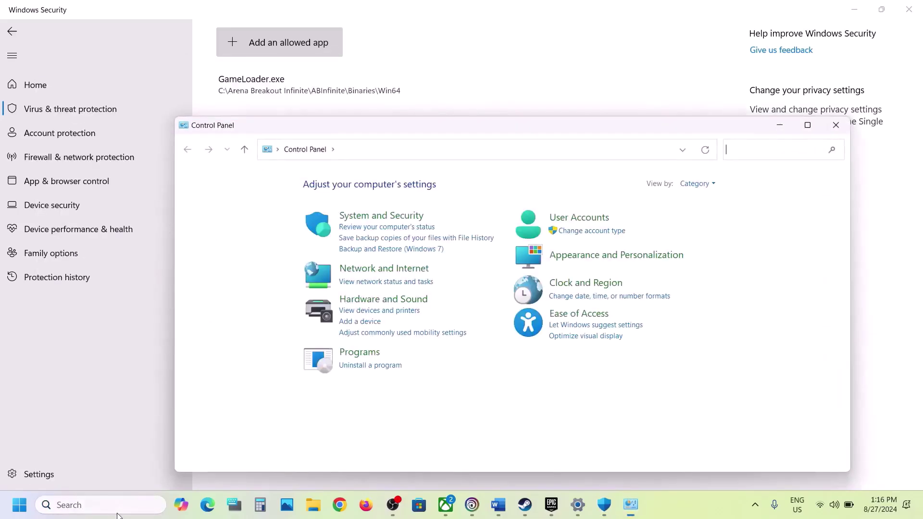
pyautogui.click(371, 215)
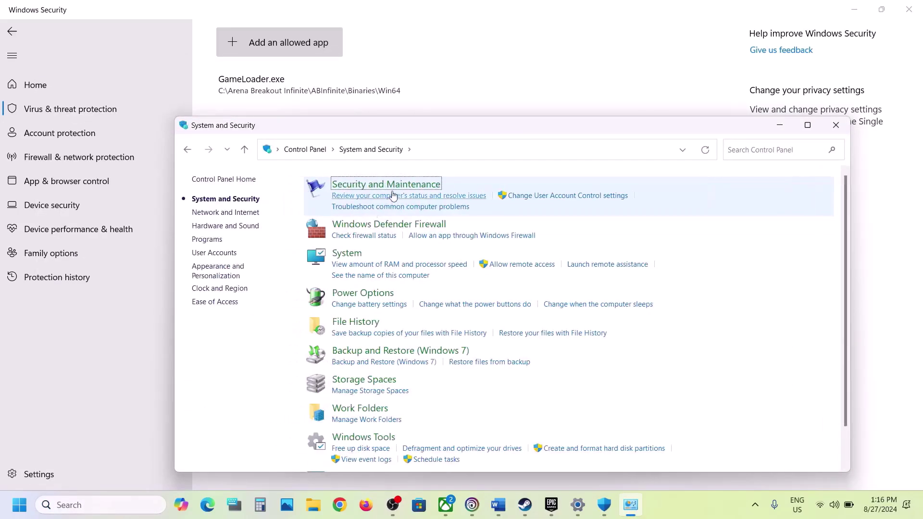
pyautogui.click(376, 224)
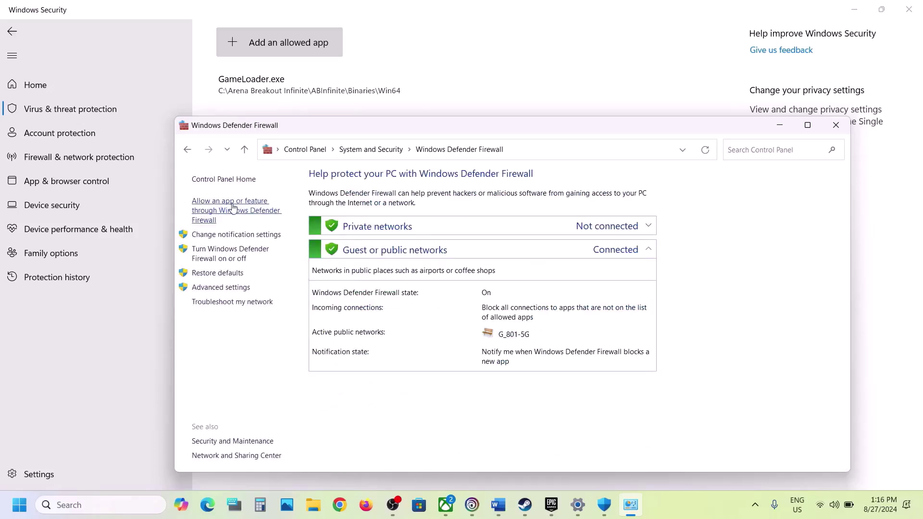
pyautogui.click(232, 207)
pyautogui.click(636, 215)
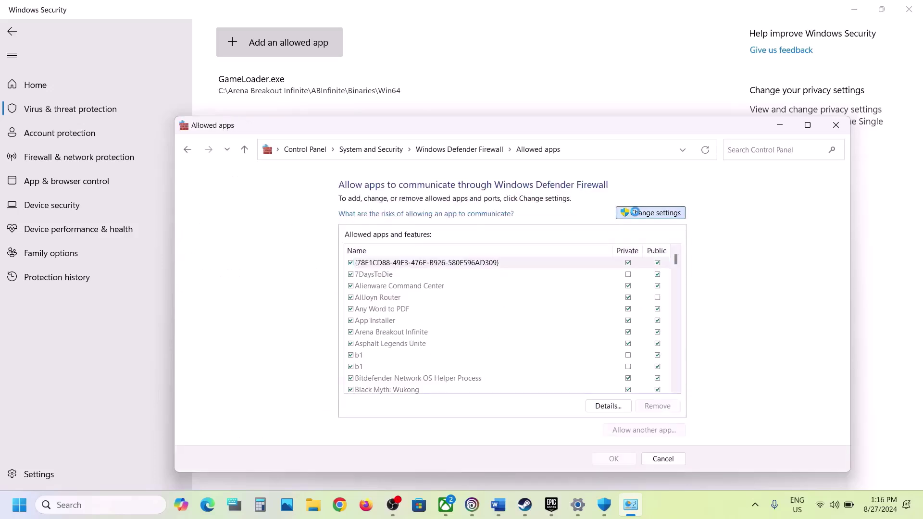
# - Try to add Outlaws from the Star Wars Outlaws folder to the firewall's allowed apps
pyautogui.click(647, 431)
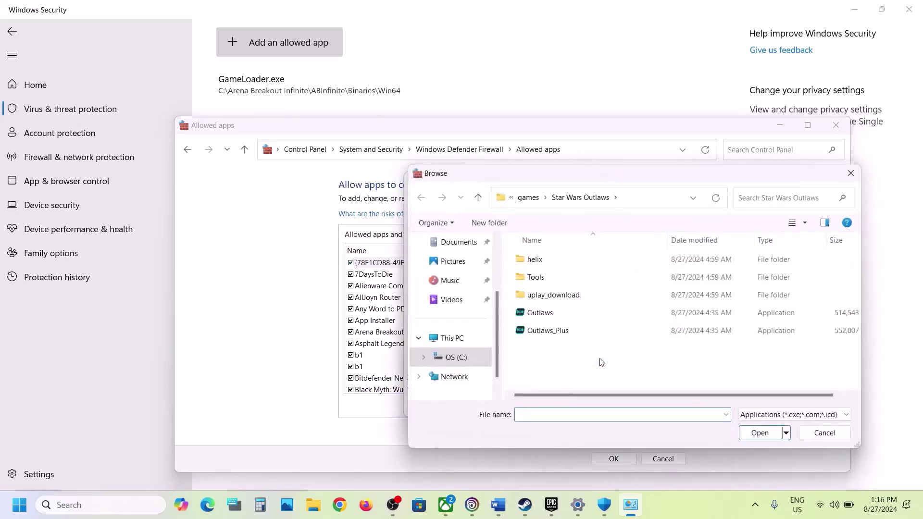
pyautogui.click(563, 317)
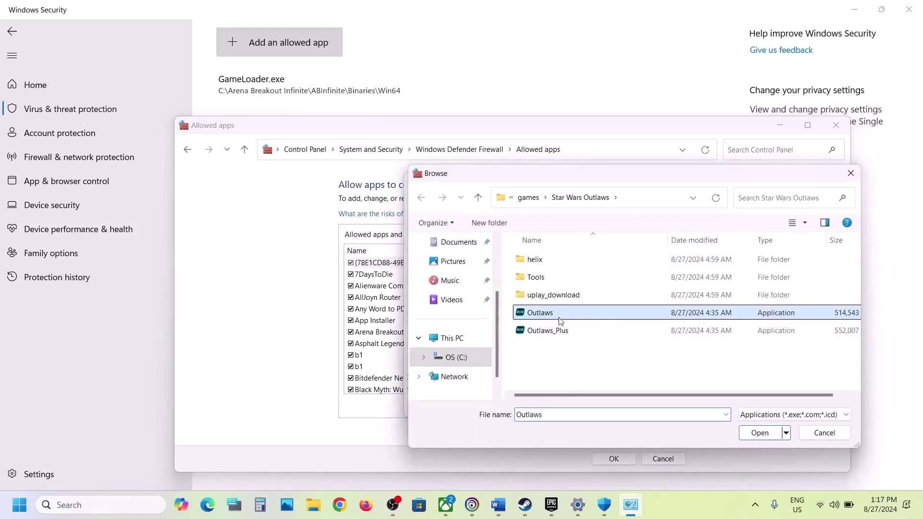
pyautogui.click(759, 435)
pyautogui.click(552, 406)
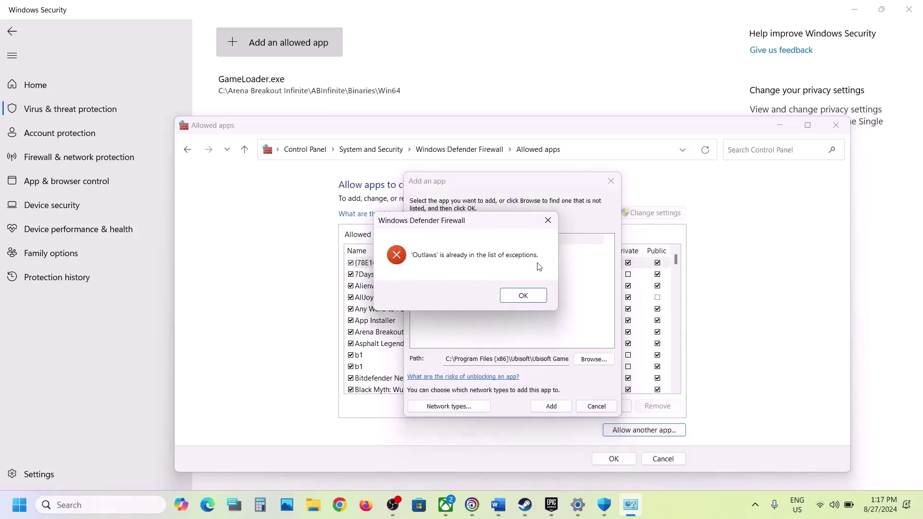
pyautogui.click(523, 295)
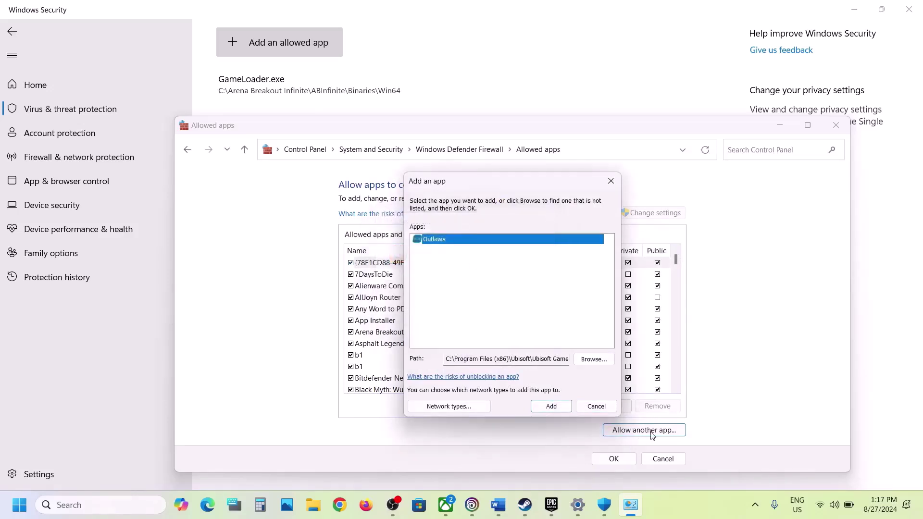
# - Try to add Outlaws_Plus from the same folder to the firewall's allowed apps, and close Control Panel
pyautogui.click(594, 359)
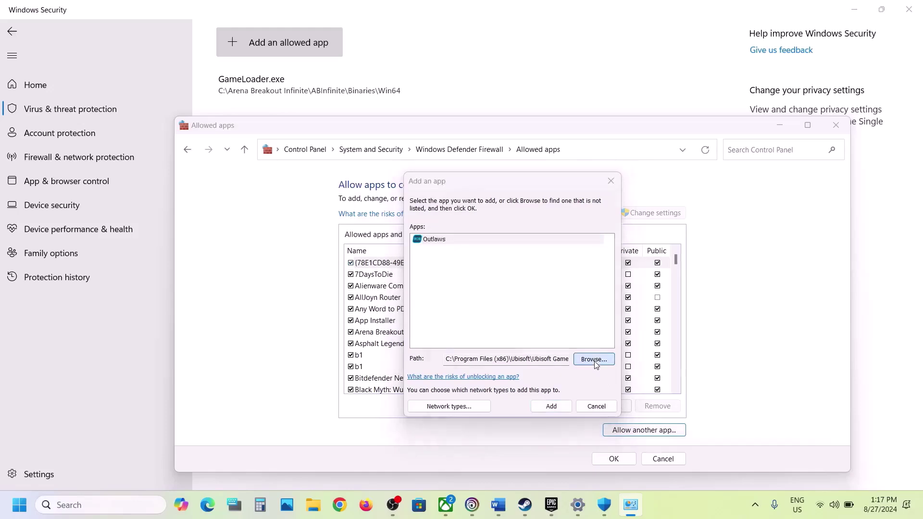
pyautogui.click(532, 332)
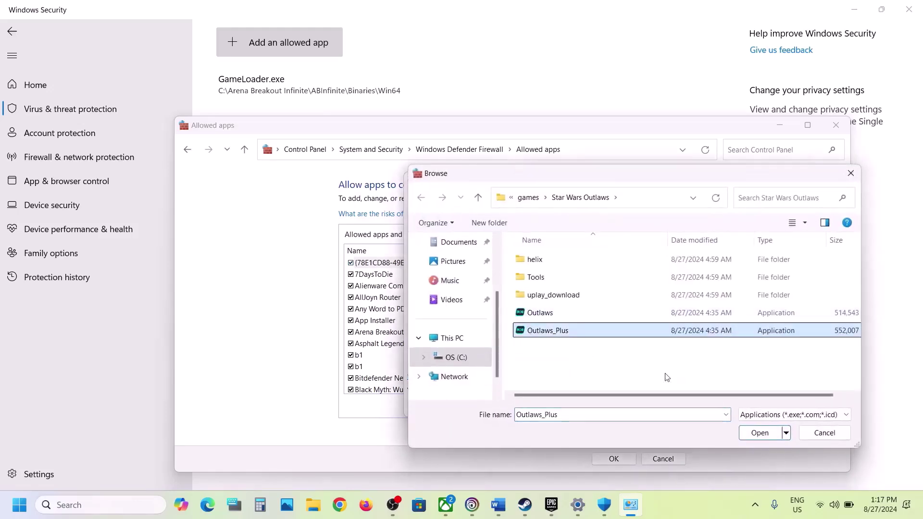
pyautogui.click(754, 438)
pyautogui.click(559, 409)
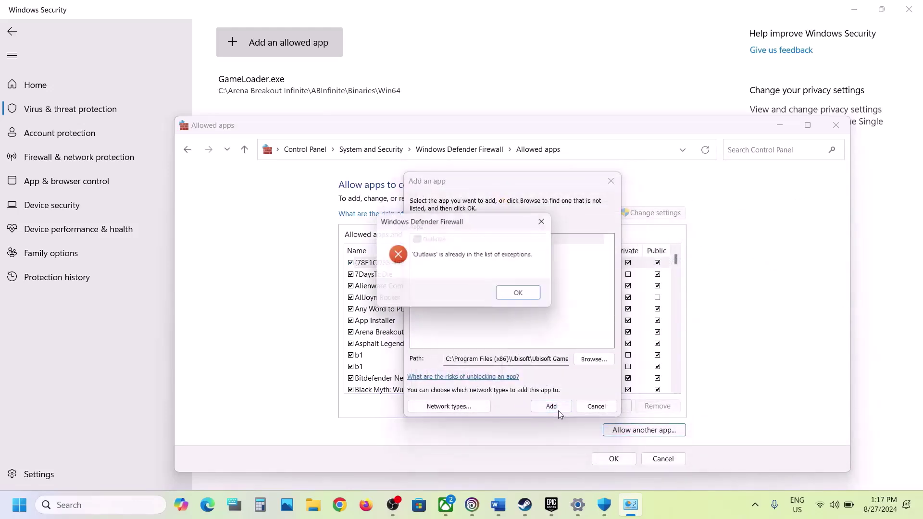
pyautogui.click(522, 294)
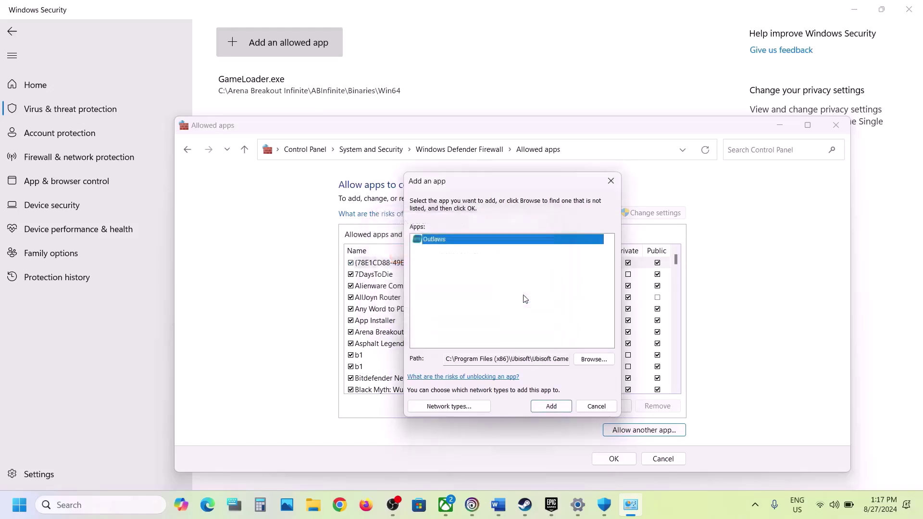
pyautogui.click(620, 183)
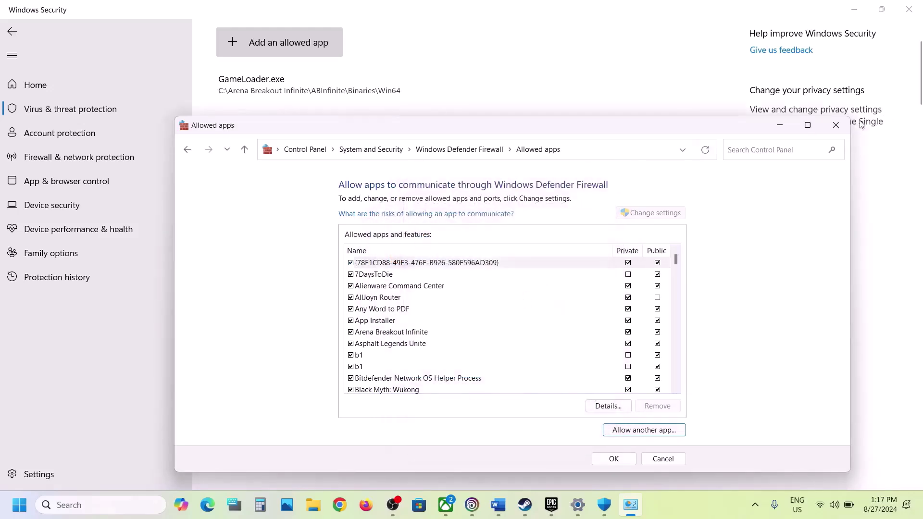
pyautogui.click(836, 126)
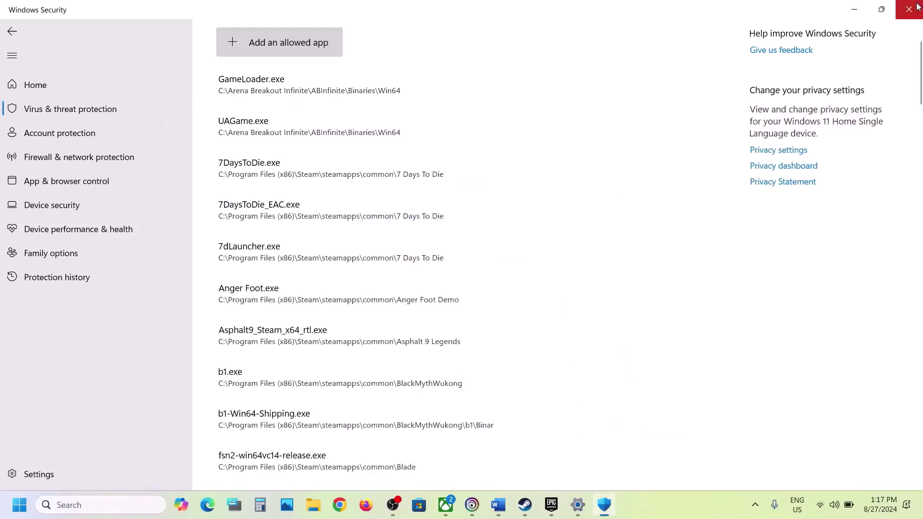
# - Close Windows Security and Settings, and read Step 4 of the Word guide about cleanly installing the graphics card driver
pyautogui.click(911, 17)
pyautogui.click(911, 17)
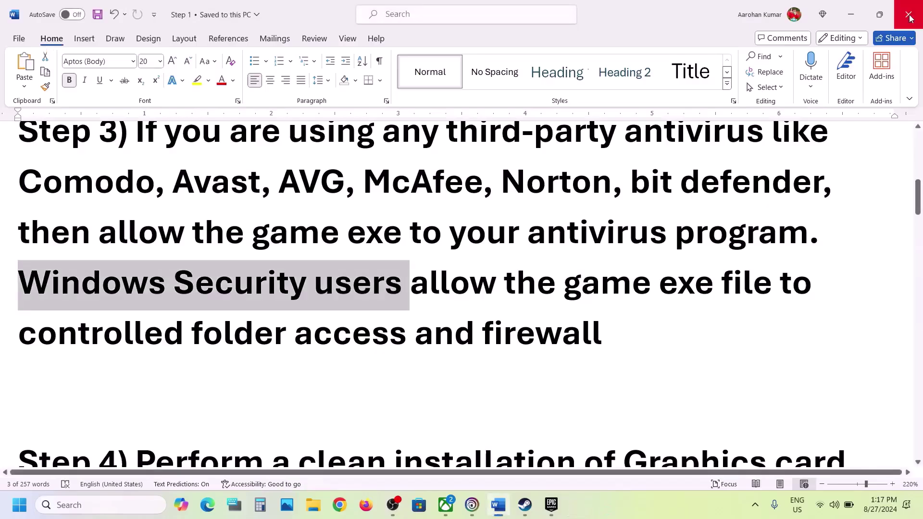
pyautogui.scroll(-5, 439, 351)
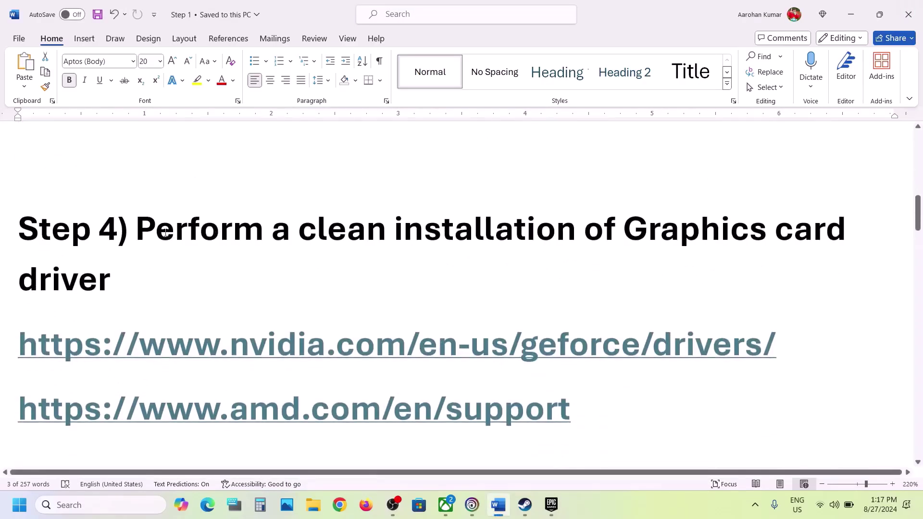
pyautogui.moveTo(143, 229); pyautogui.dragTo(412, 276)
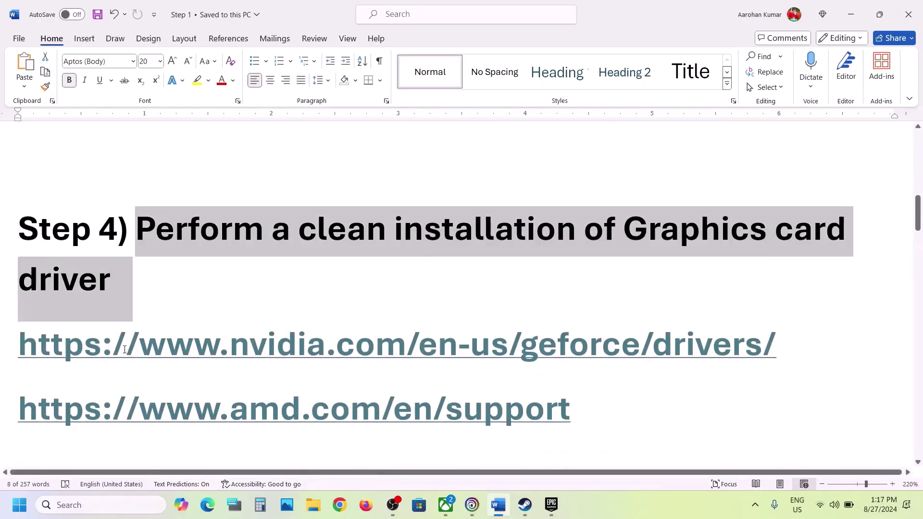
pyautogui.moveTo(124, 350); pyautogui.dragTo(452, 369)
pyautogui.scroll(-2, 342, 315)
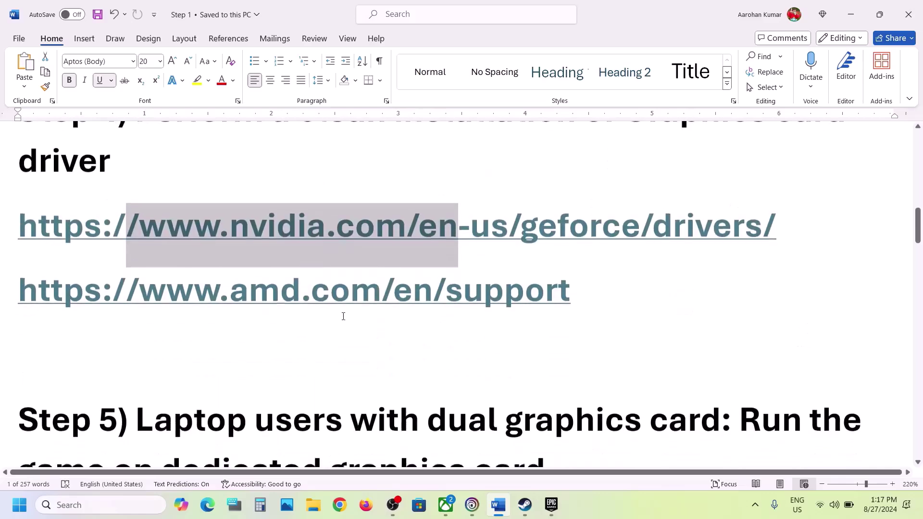
pyautogui.moveTo(194, 298); pyautogui.dragTo(502, 292)
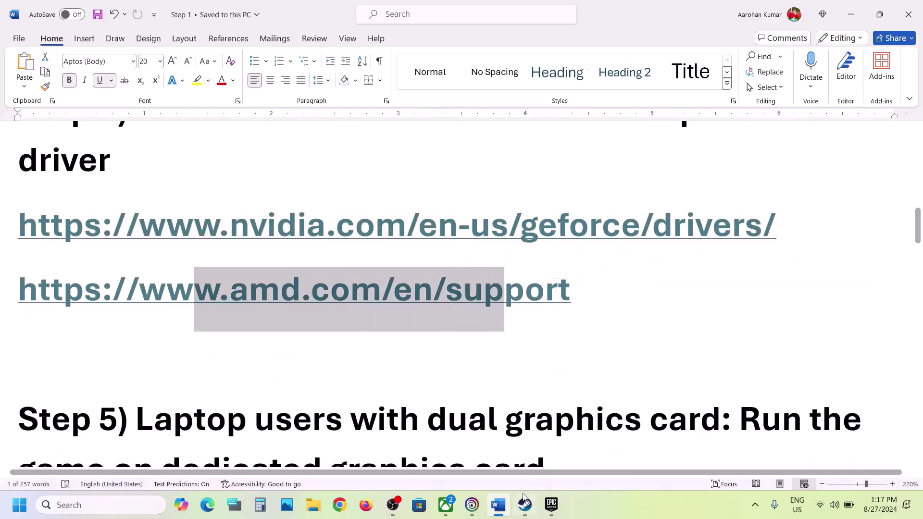
# - On NVIDIA's drivers page in Chrome, search manually for GeForce RTX 3050 Laptop GPU drivers for Windows 11 in English (US)
pyautogui.click(472, 504)
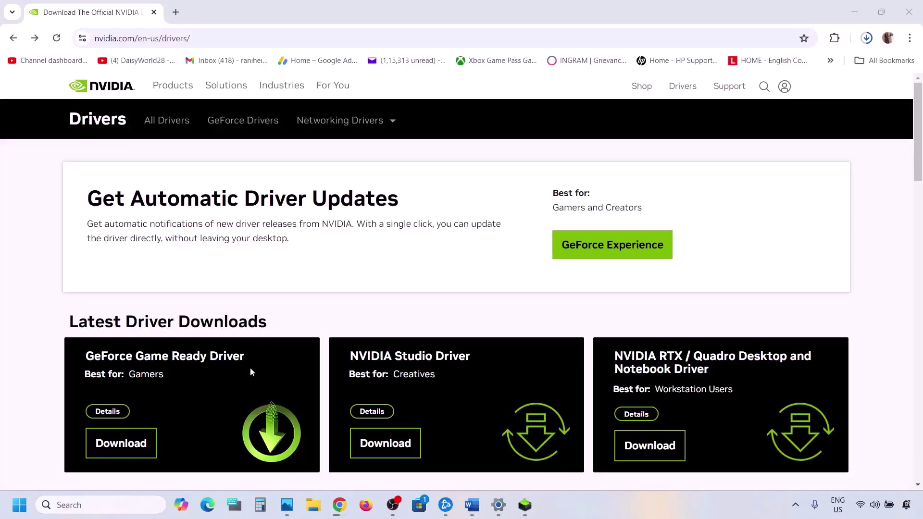
pyautogui.scroll(-8, 212, 344)
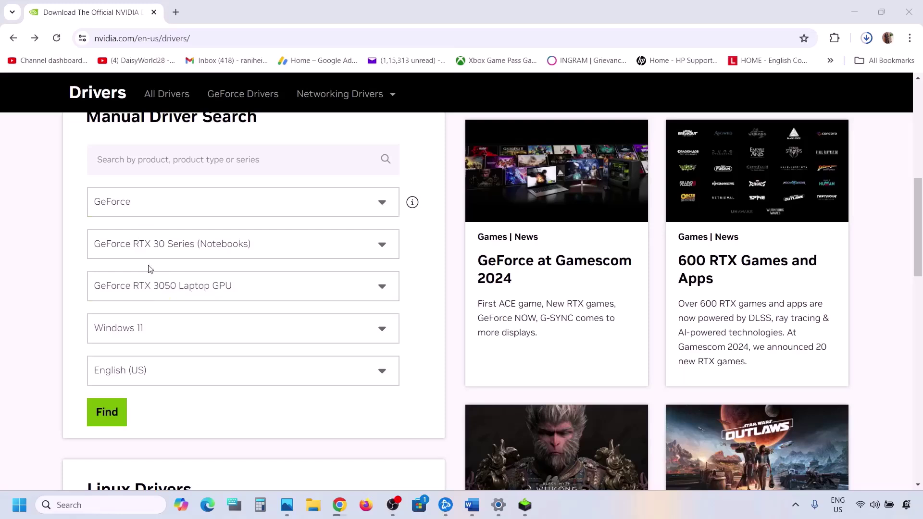
pyautogui.click(174, 259)
pyautogui.click(74, 267)
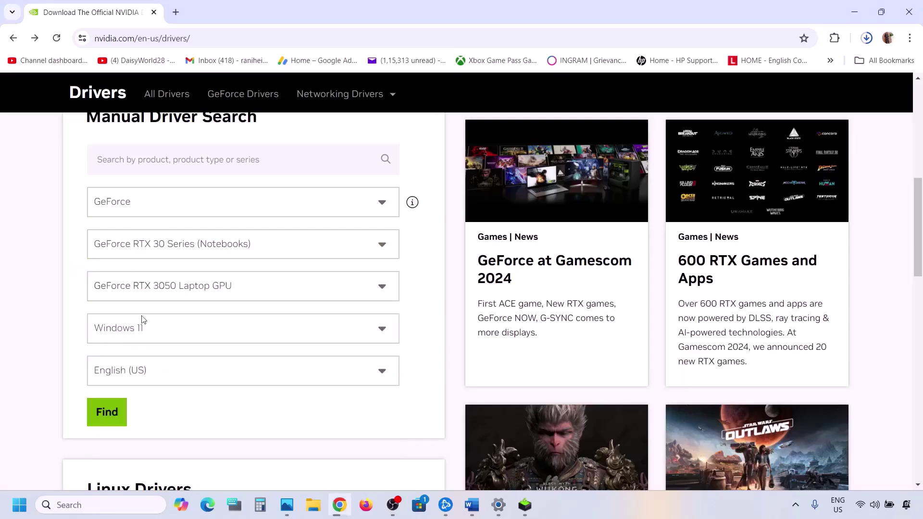
pyautogui.click(201, 326)
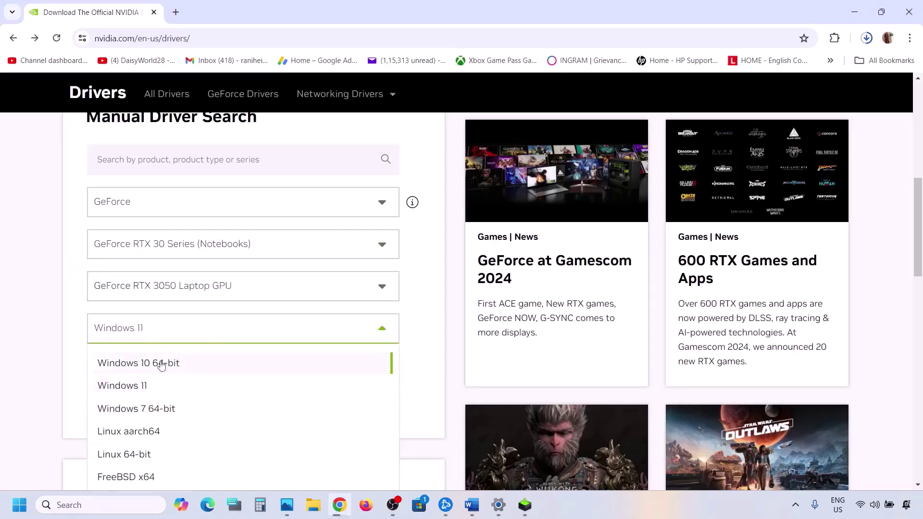
pyautogui.click(50, 313)
pyautogui.scroll(-1, 178, 344)
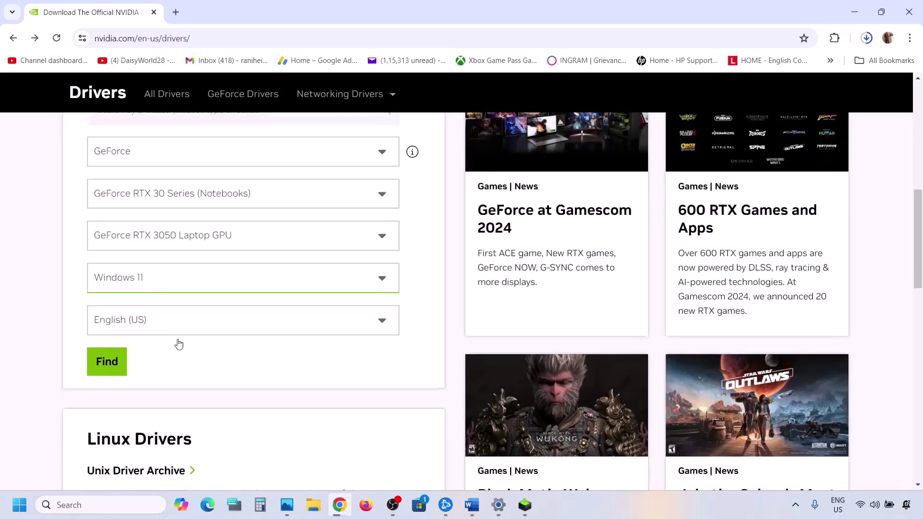
pyautogui.click(111, 361)
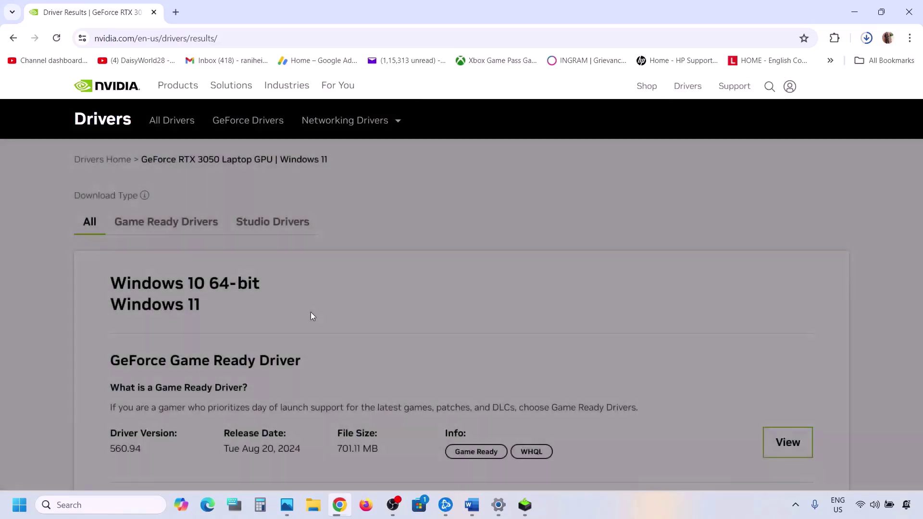
# - Check the GeForce Game Ready Driver's version, open its download page, and switch to the NVIDIA Installer
pyautogui.scroll(-1, 310, 316)
pyautogui.scroll(-2, 311, 316)
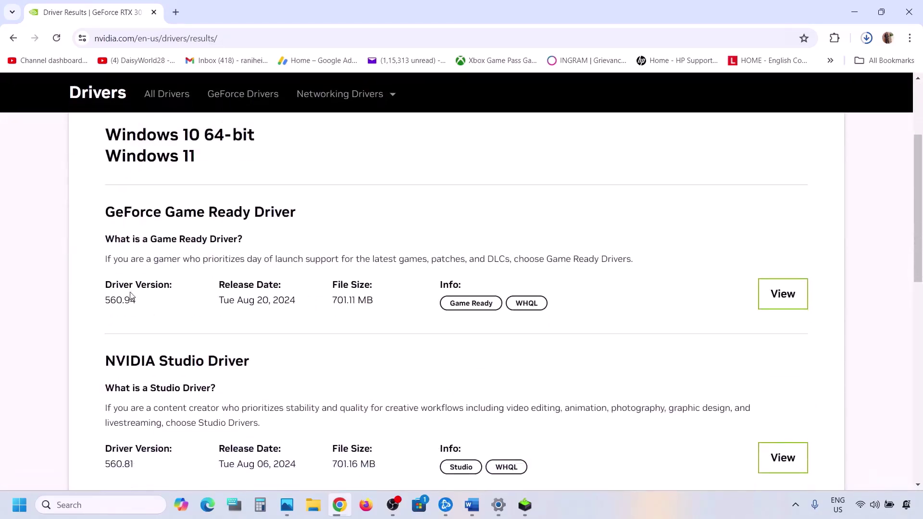
pyautogui.moveTo(111, 286); pyautogui.dragTo(168, 282)
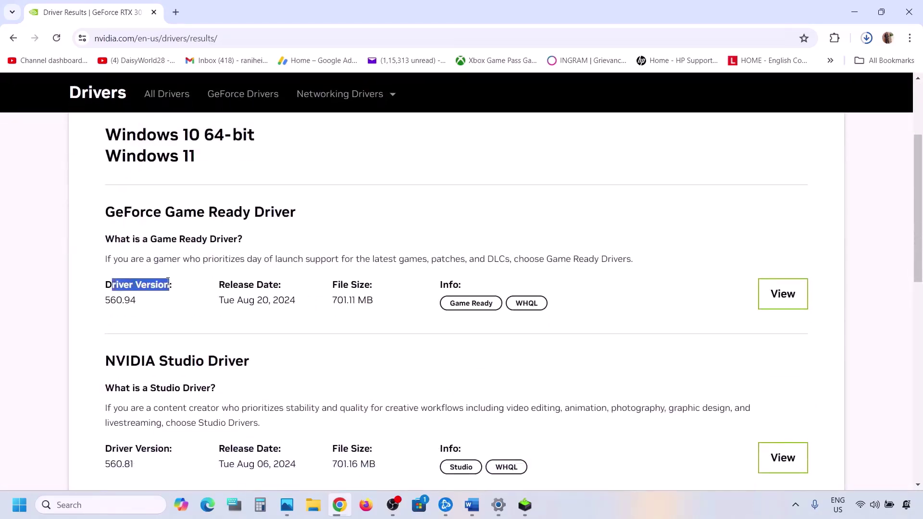
pyautogui.moveTo(109, 301); pyautogui.dragTo(137, 299)
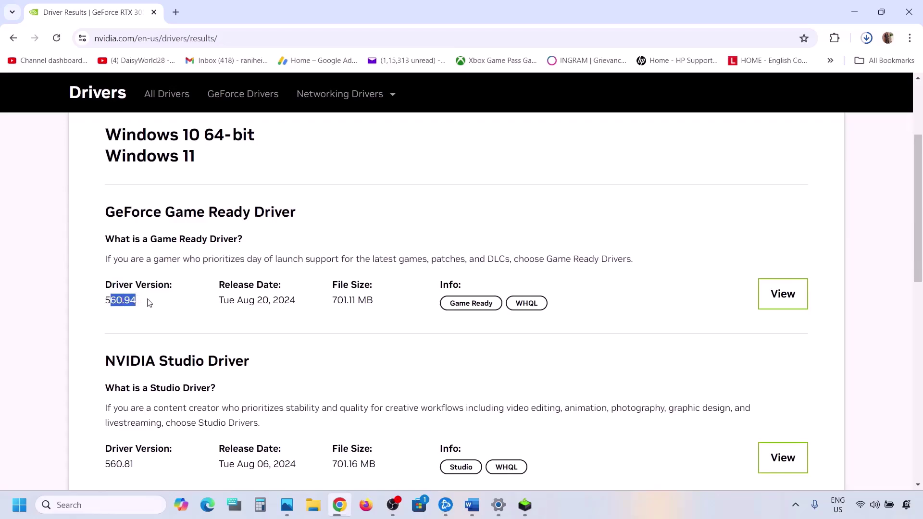
pyautogui.click(784, 292)
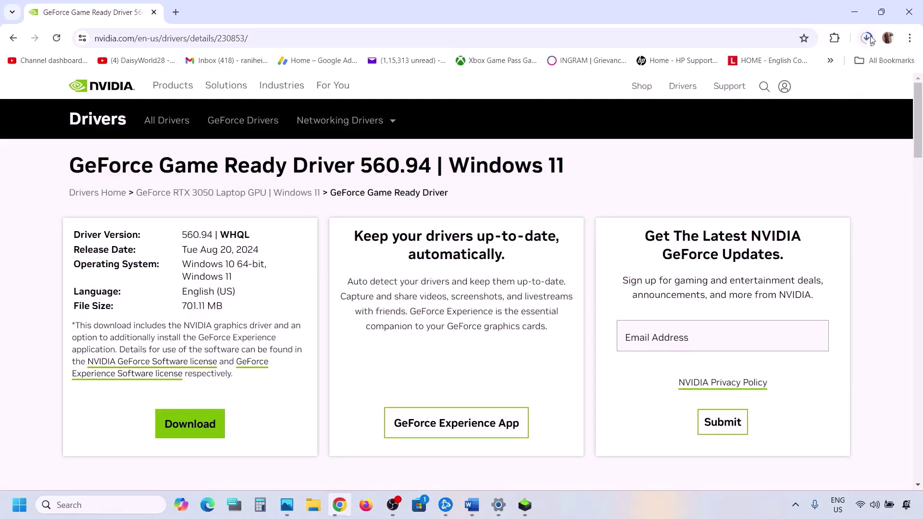
pyautogui.click(525, 509)
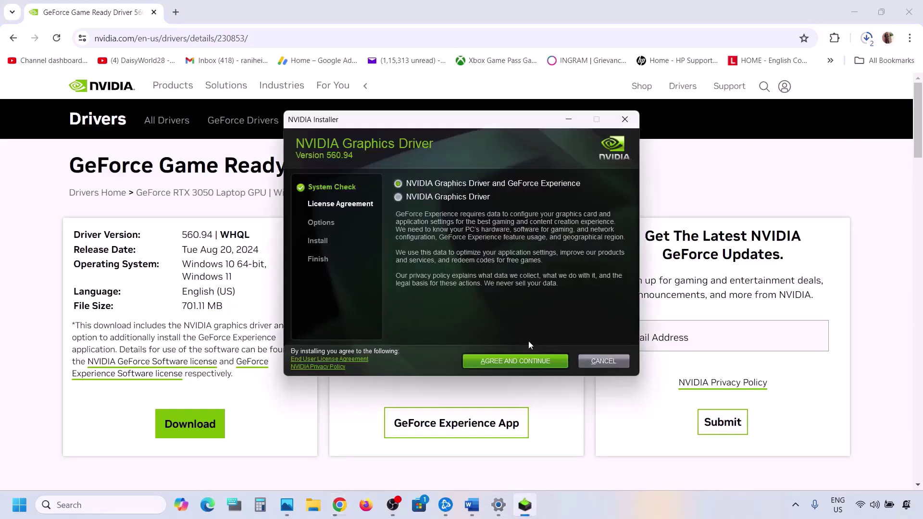
# - Accept the NVIDIA license agreement and start a custom installation of graphics driver 560.94 with a clean installation selected
pyautogui.click(516, 360)
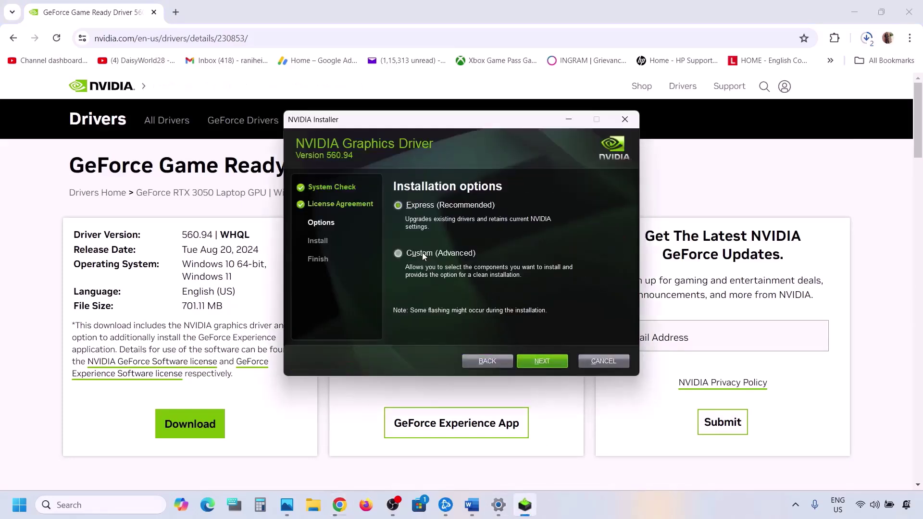
pyautogui.click(422, 253)
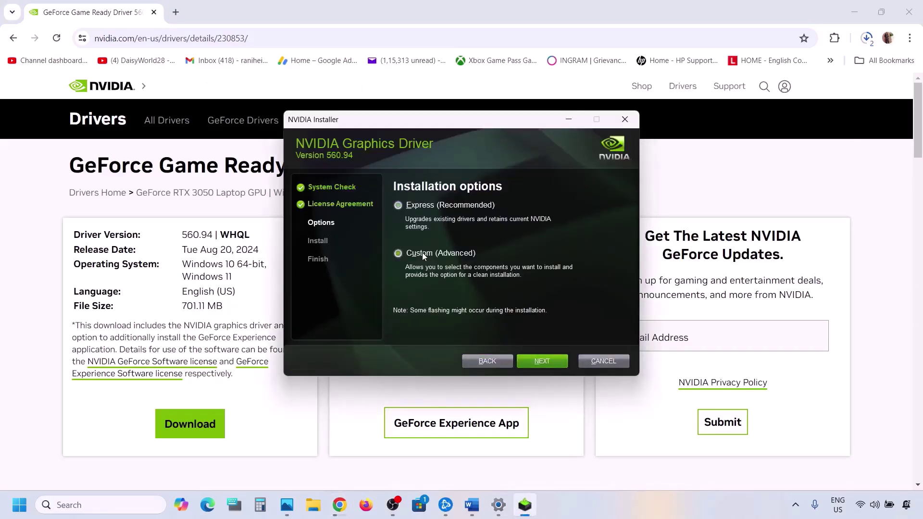
pyautogui.click(534, 363)
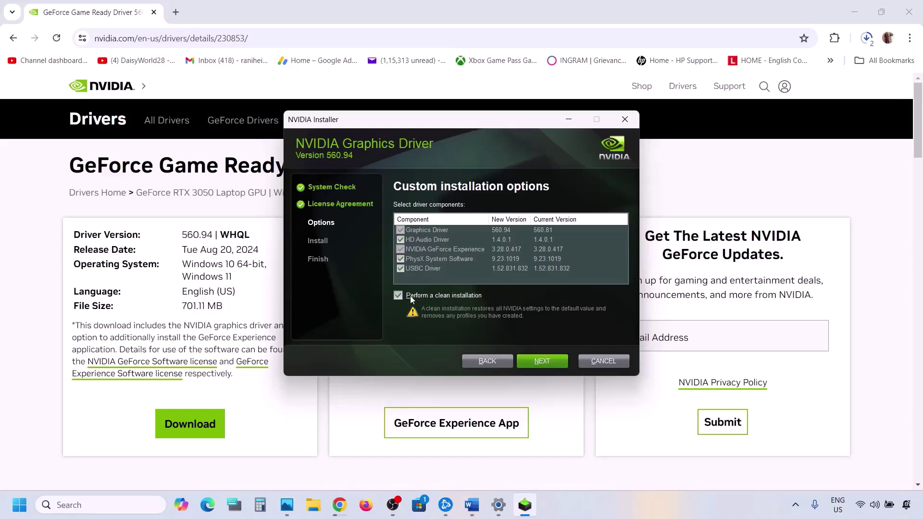
pyautogui.click(546, 362)
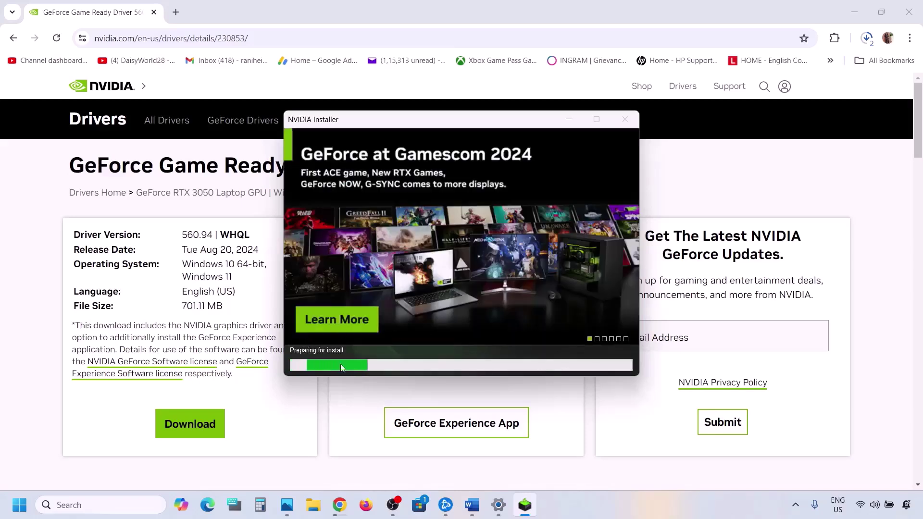
pyautogui.click(20, 504)
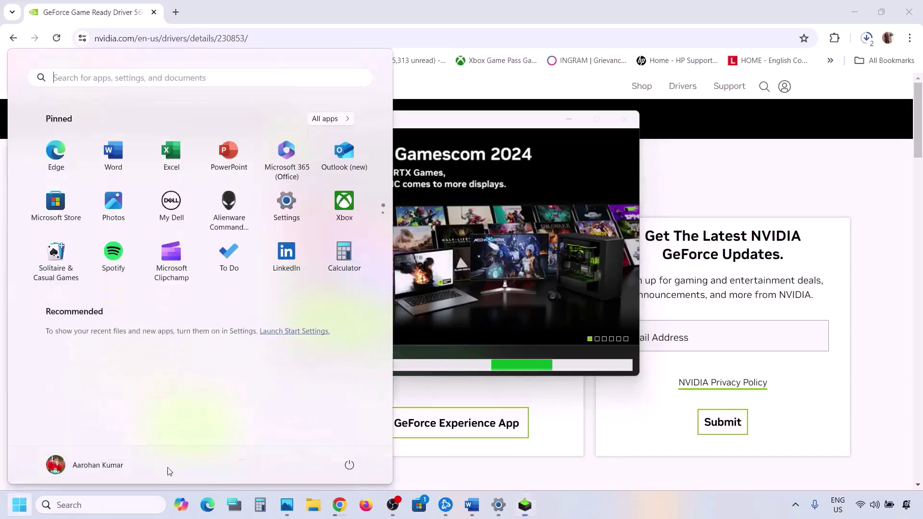
pyautogui.click(348, 465)
pyautogui.click(348, 465)
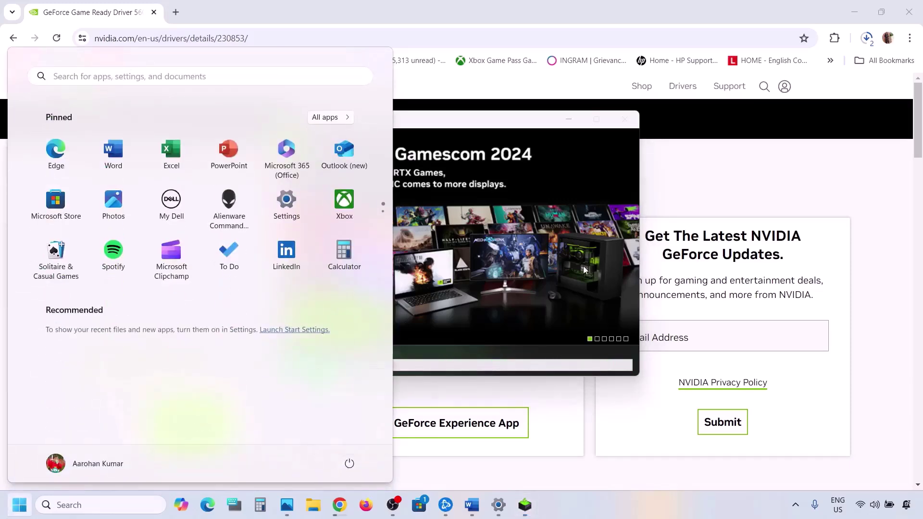
pyautogui.click(584, 270)
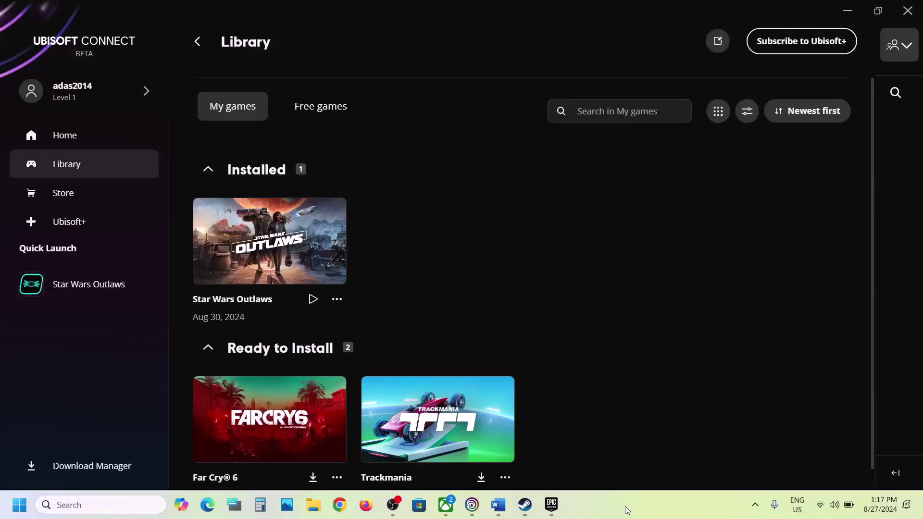
# - Switch to the Word guide and read Step 5 about running the game on the dedicated graphics card
pyautogui.click(493, 500)
pyautogui.scroll(-2, 309, 359)
pyautogui.scroll(1, 310, 360)
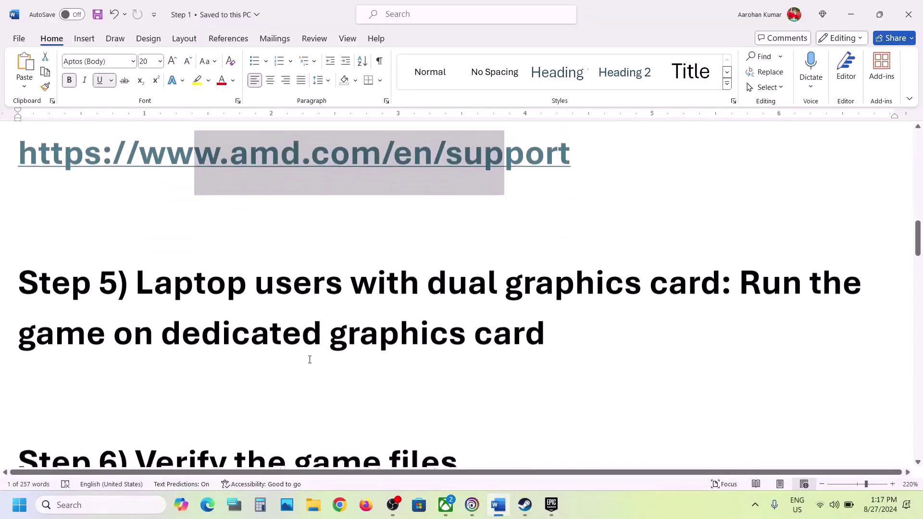
pyautogui.moveTo(457, 294); pyautogui.dragTo(722, 296)
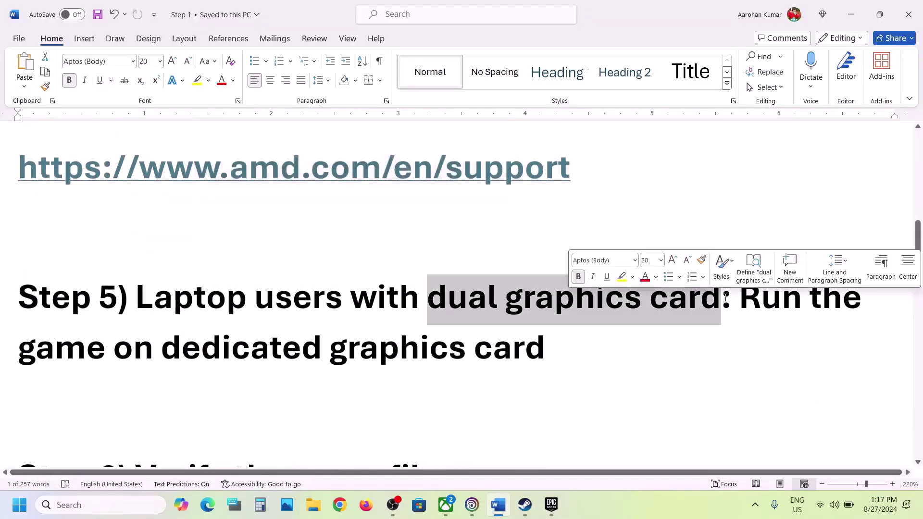
pyautogui.moveTo(108, 354); pyautogui.dragTo(543, 350)
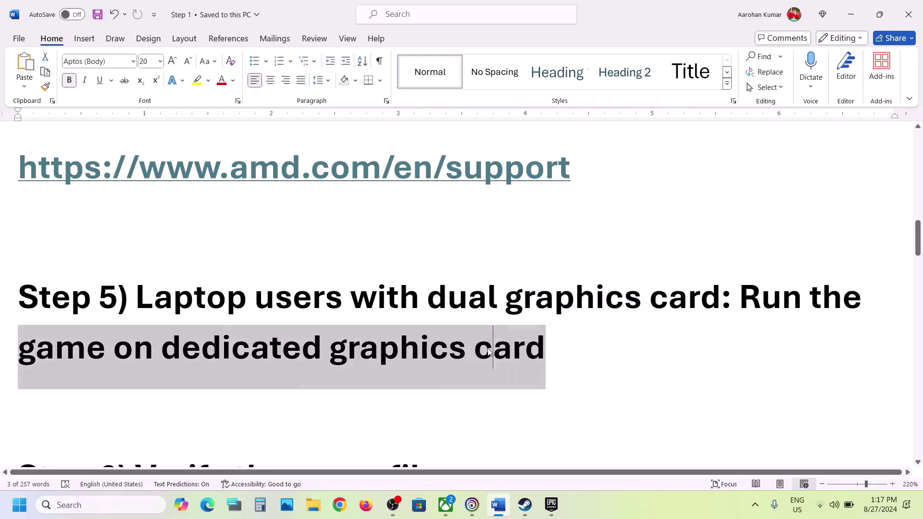
# - Copy the word "graphics" from Step 5 and search Windows for it to open Graphics settings
pyautogui.click(492, 350)
pyautogui.doubleClick(412, 350)
pyautogui.hotkey('ctrl', 'c')
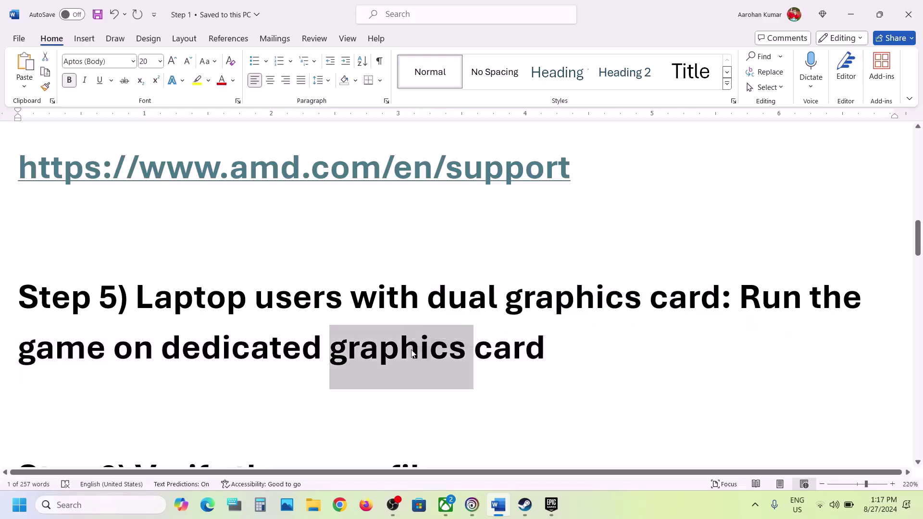
pyautogui.click(152, 504)
pyautogui.hotkey('ctrl', 'v')
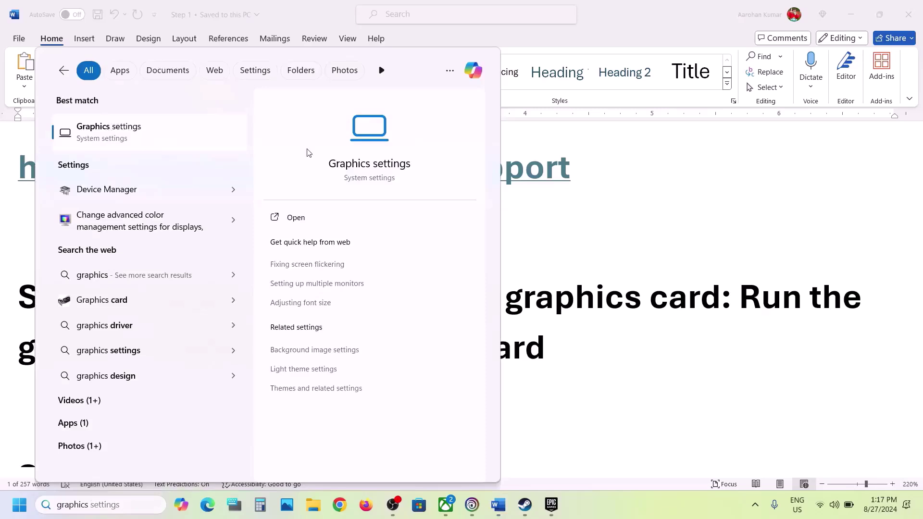
pyautogui.click(354, 166)
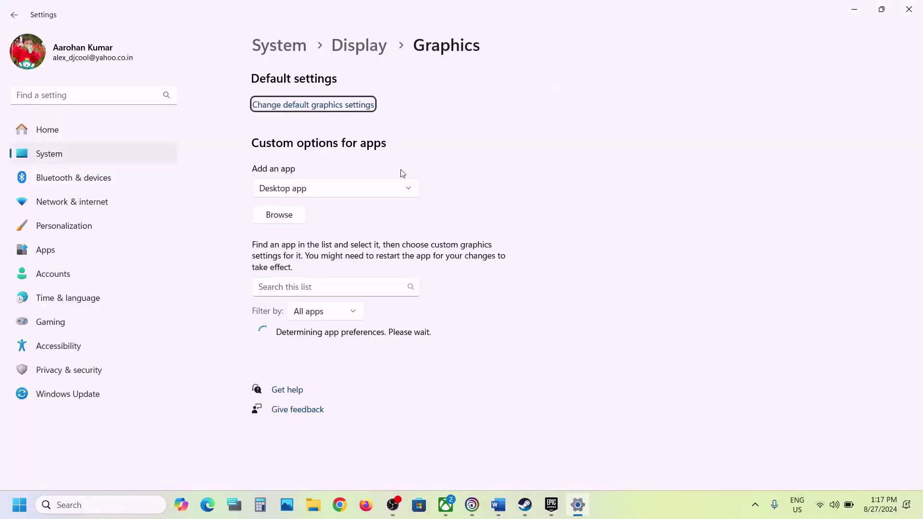
# - Add the Outlaws application from the Star Wars Outlaws game folder to the custom graphics options for apps
pyautogui.click(296, 216)
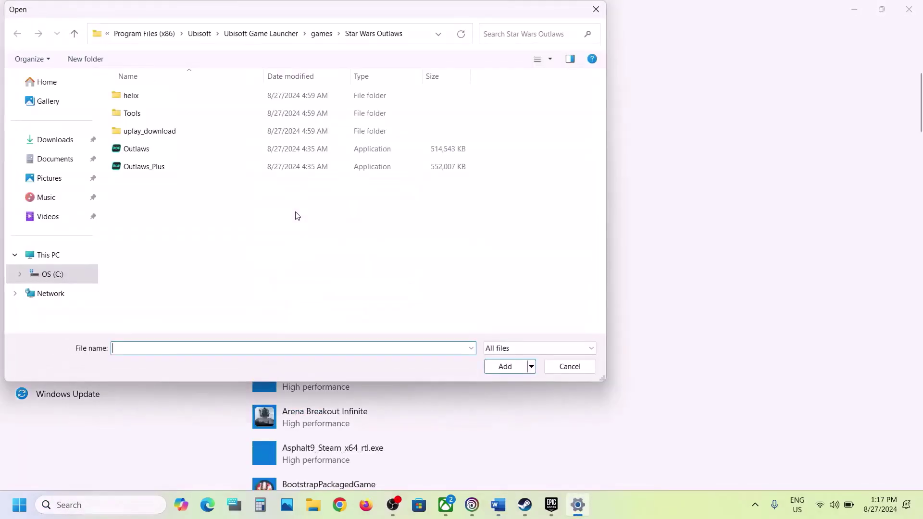
pyautogui.click(163, 149)
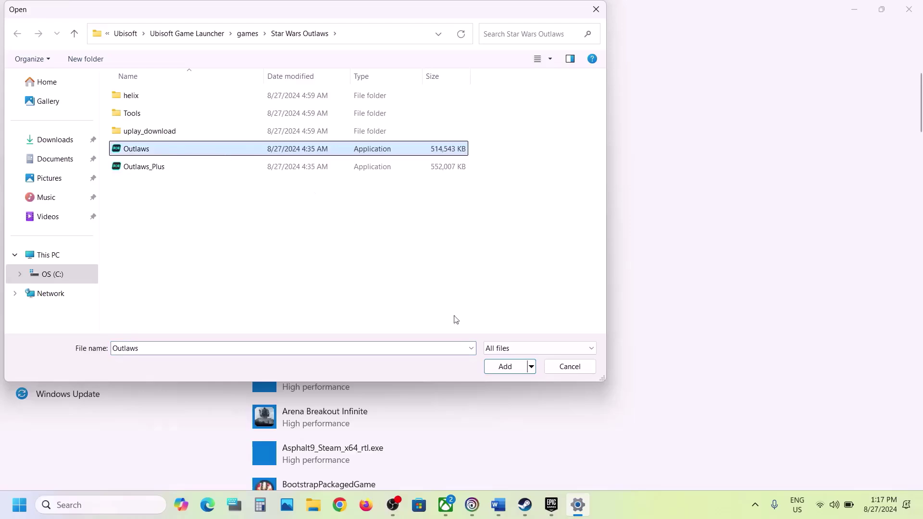
pyautogui.click(504, 366)
# - Save the graphics preference of the Outlaws entry for Outlaws_Plus.exe as High performance
pyautogui.scroll(-5, 377, 380)
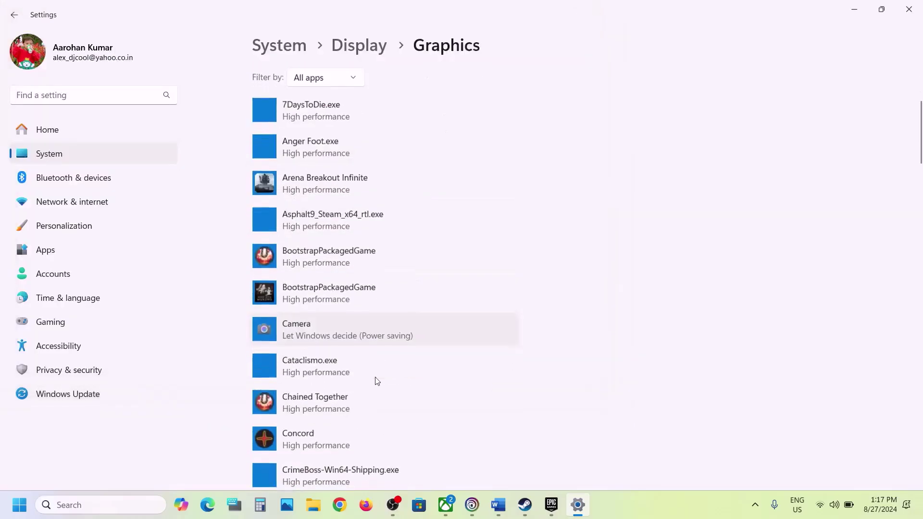
pyautogui.scroll(-20, 377, 381)
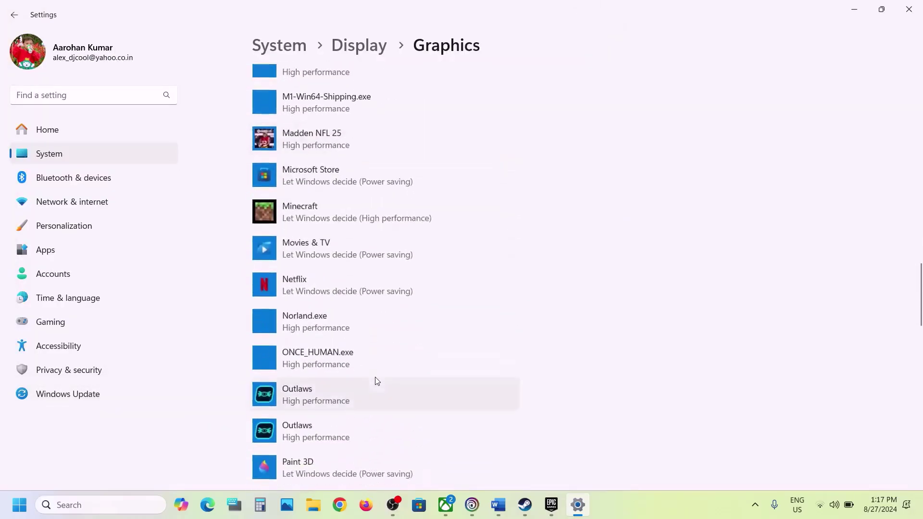
pyautogui.scroll(-4, 377, 381)
pyautogui.click(315, 221)
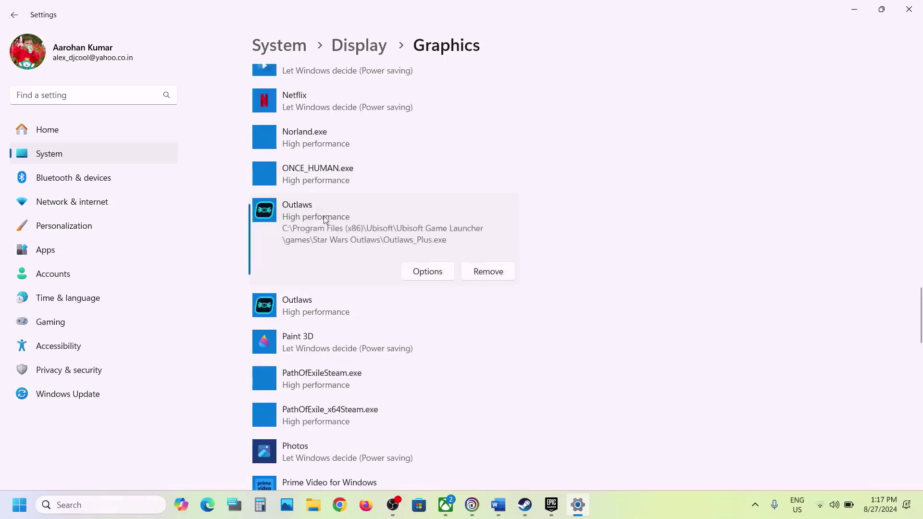
pyautogui.click(421, 274)
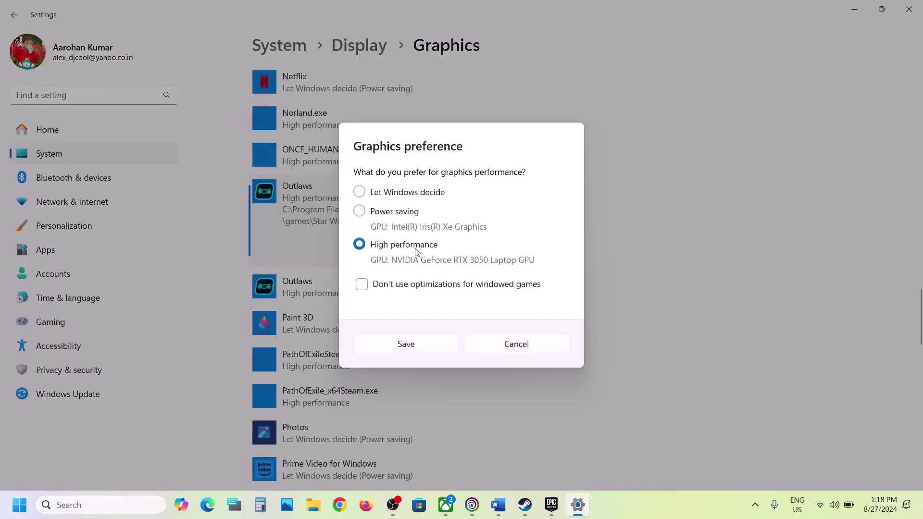
pyautogui.click(406, 343)
# - Add the Outlaws_Plus application from the Star Wars Outlaws game folder to the custom graphics options for apps
pyautogui.scroll(15, 409, 338)
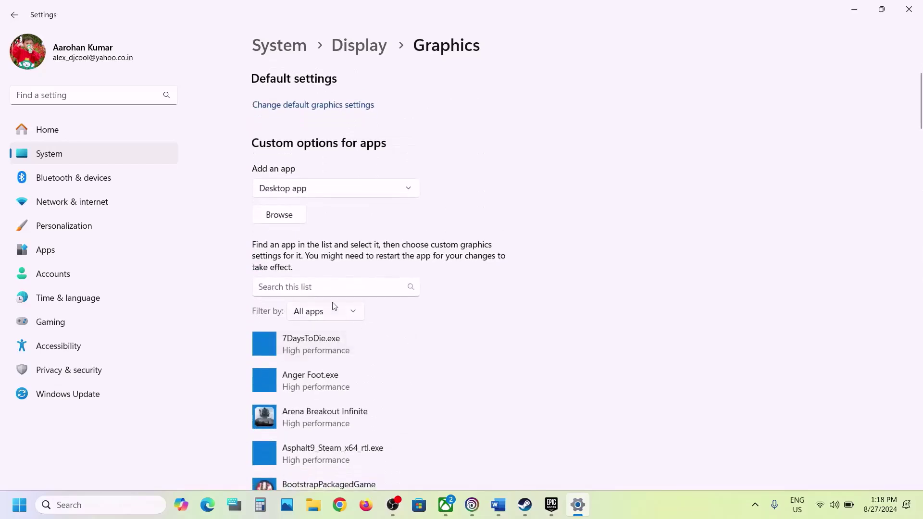
pyautogui.click(260, 212)
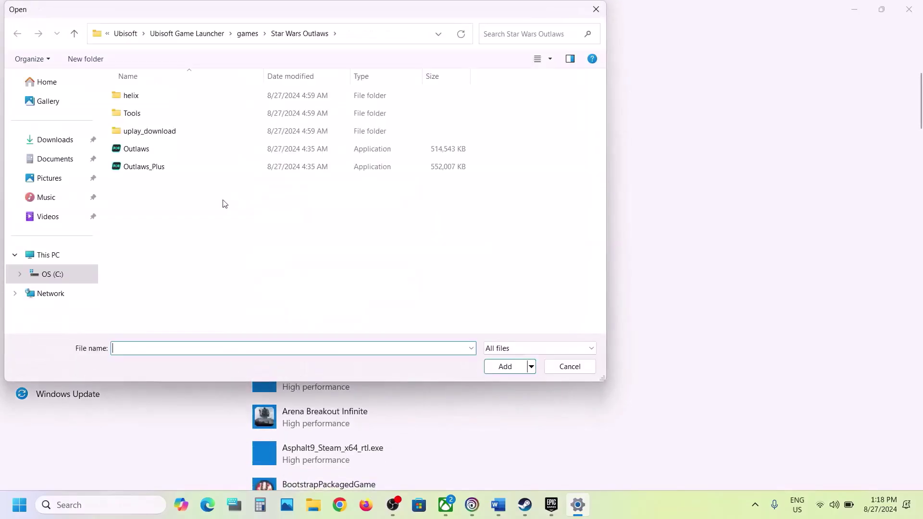
pyautogui.click(154, 167)
pyautogui.click(487, 366)
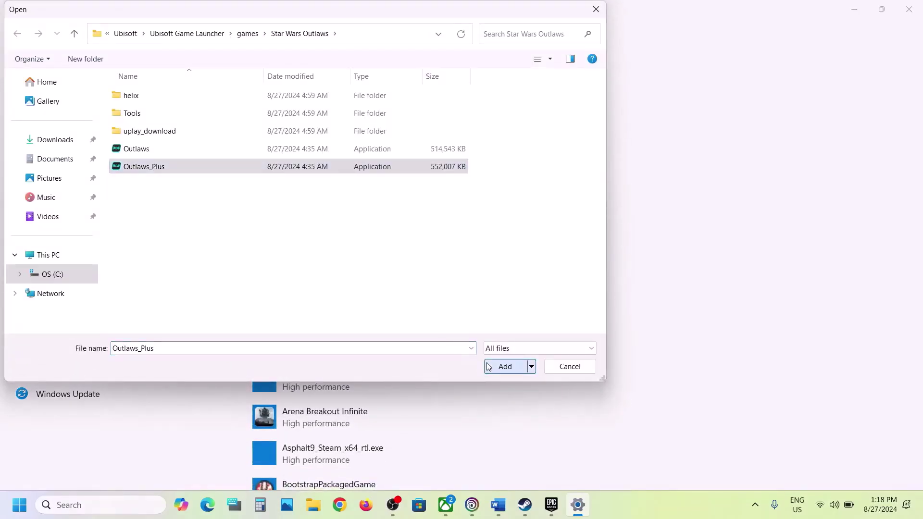
# - Save the second Outlaws entry's graphics preference as High performance and close Settings
pyautogui.scroll(-10, 487, 367)
pyautogui.scroll(-10, 489, 367)
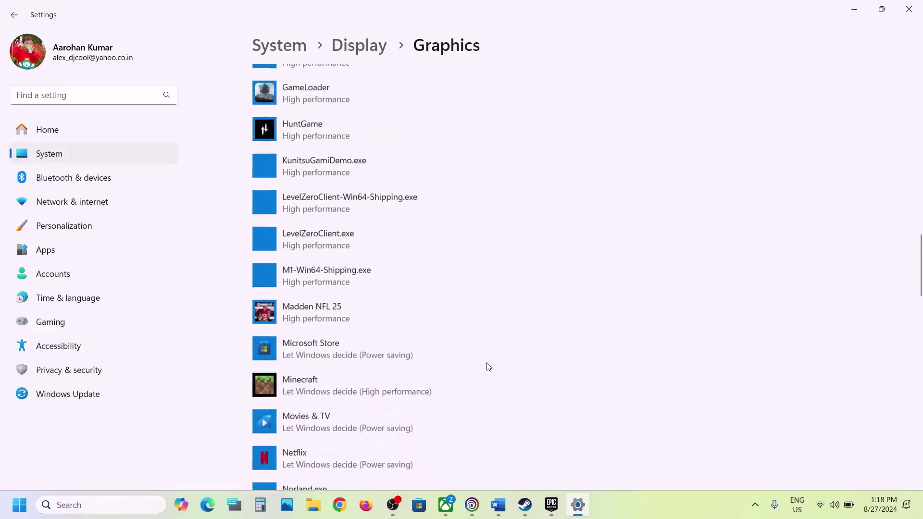
pyautogui.click(406, 368)
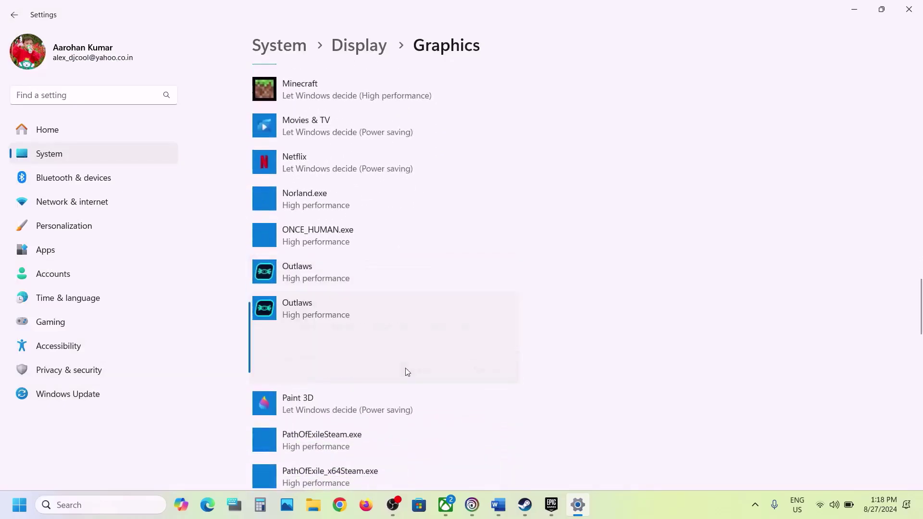
pyautogui.click(421, 369)
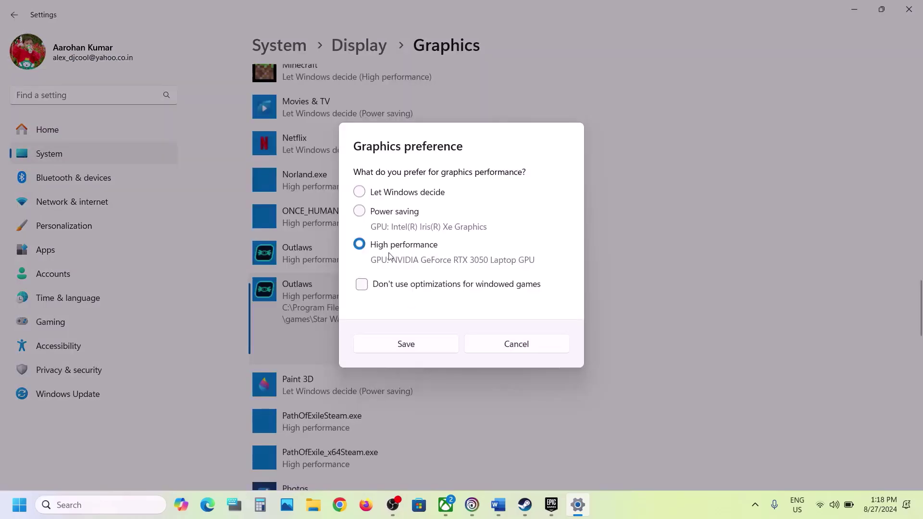
pyautogui.click(423, 346)
pyautogui.click(910, 8)
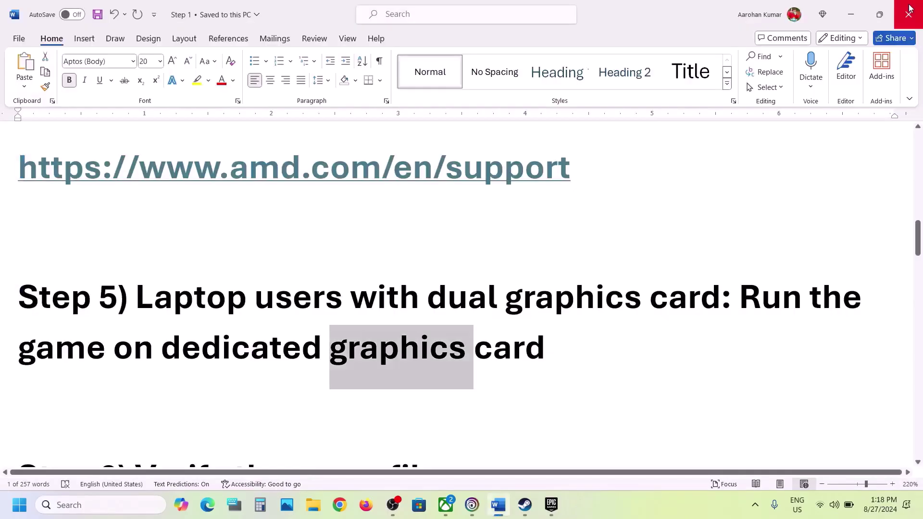
# - Read Step 6 of the Word guide about verifying the game files
pyautogui.scroll(-3, 500, 245)
pyautogui.scroll(3, 500, 246)
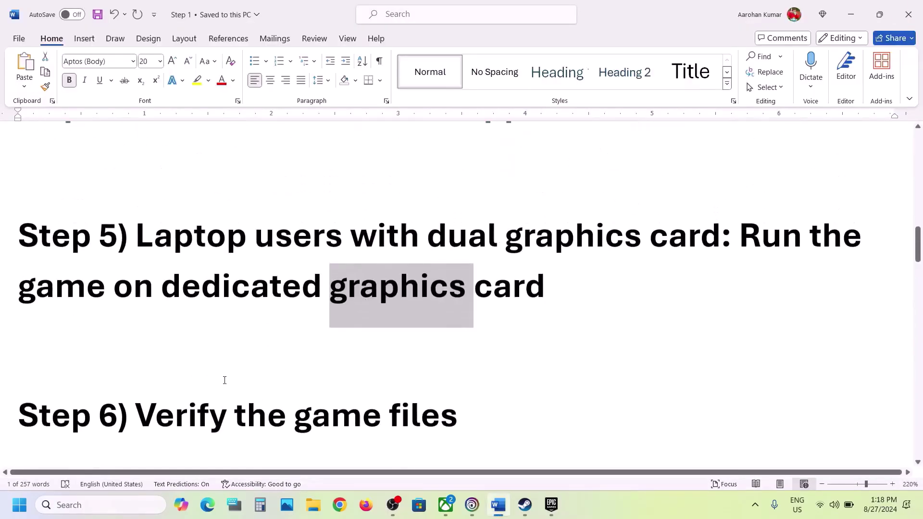
pyautogui.moveTo(165, 400); pyautogui.dragTo(21, 353)
pyautogui.scroll(-1, 394, 394)
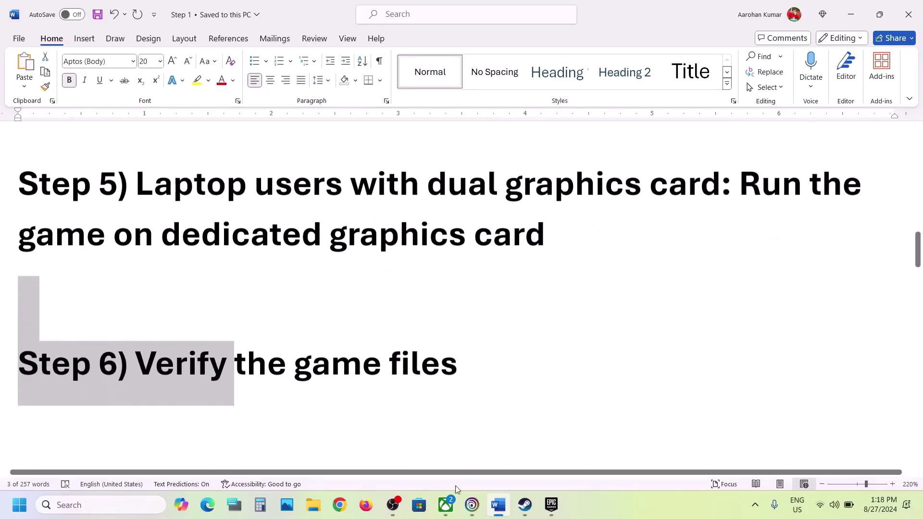
# - Switch to Ubisoft Connect, locate the Verify files option among Star Wars Outlaws' management options, and dismiss it
pyautogui.click(471, 505)
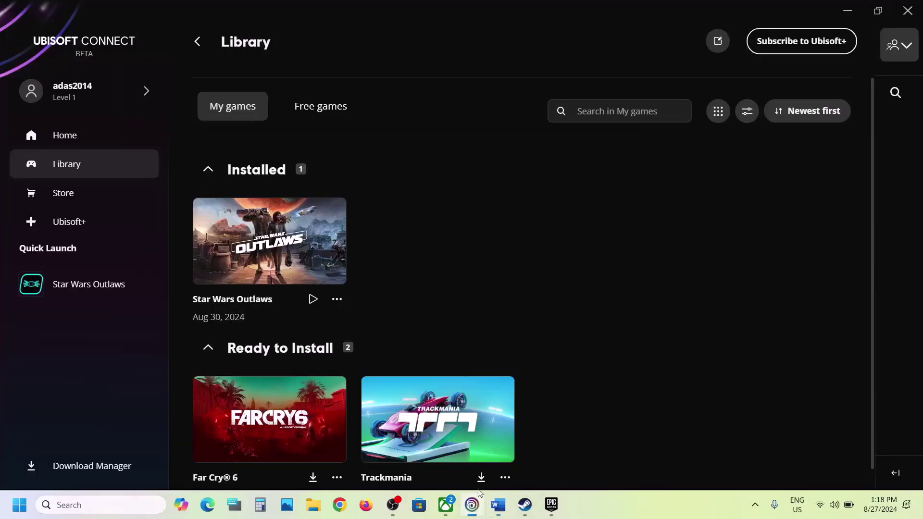
pyautogui.click(337, 300)
pyautogui.moveTo(386, 287)
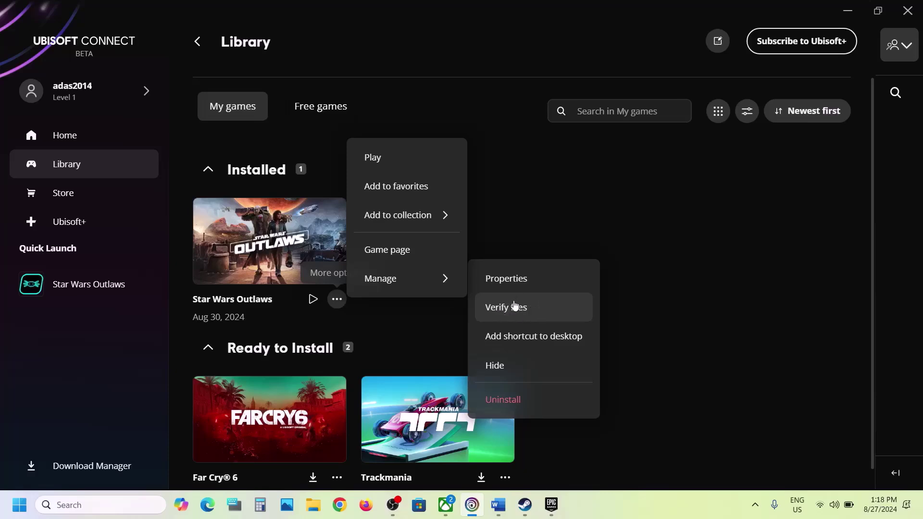
pyautogui.click(663, 329)
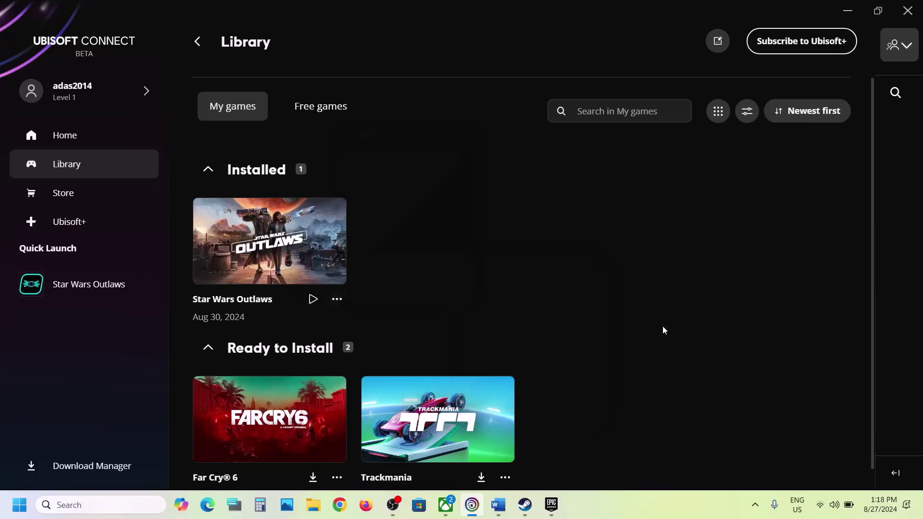
# - Return to the Word guide, read Step 7 about updating Windows, and open Windows Update in Settings
pyautogui.click(497, 506)
pyautogui.scroll(-4, 332, 355)
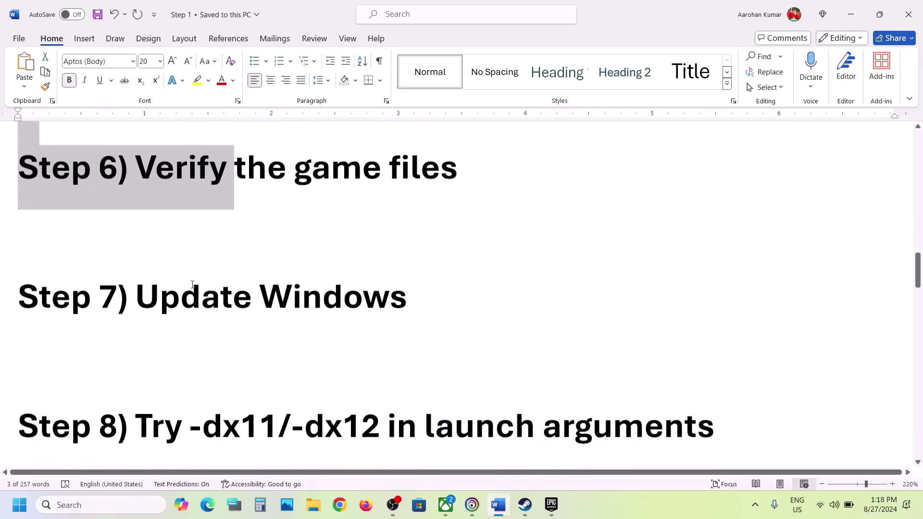
pyautogui.moveTo(136, 301); pyautogui.dragTo(497, 306)
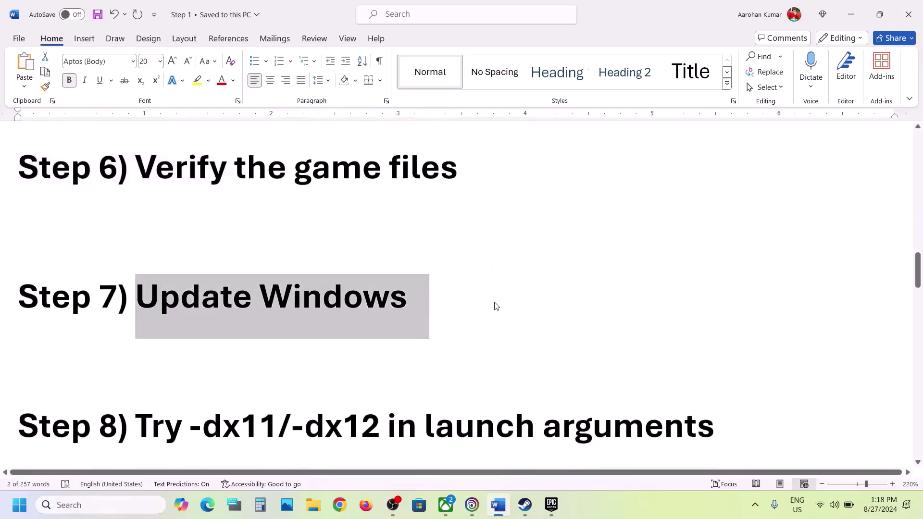
pyautogui.press('super+i')
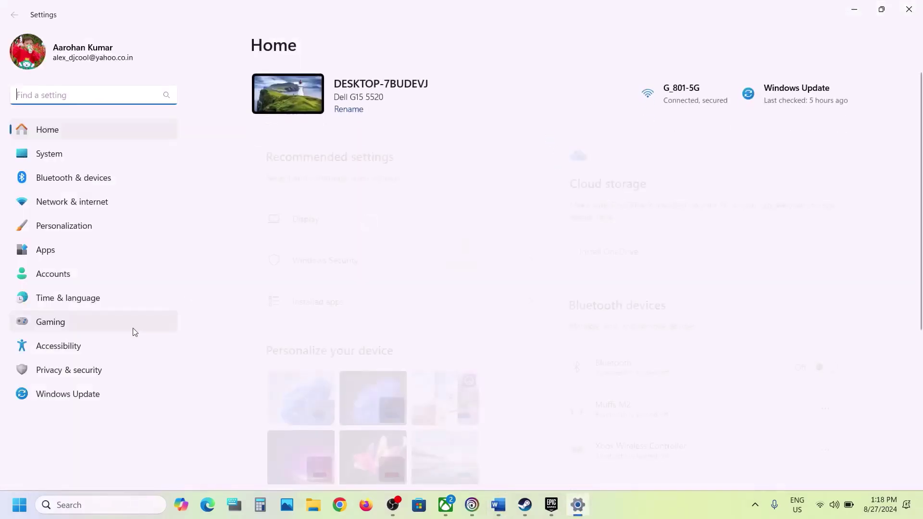
pyautogui.click(85, 404)
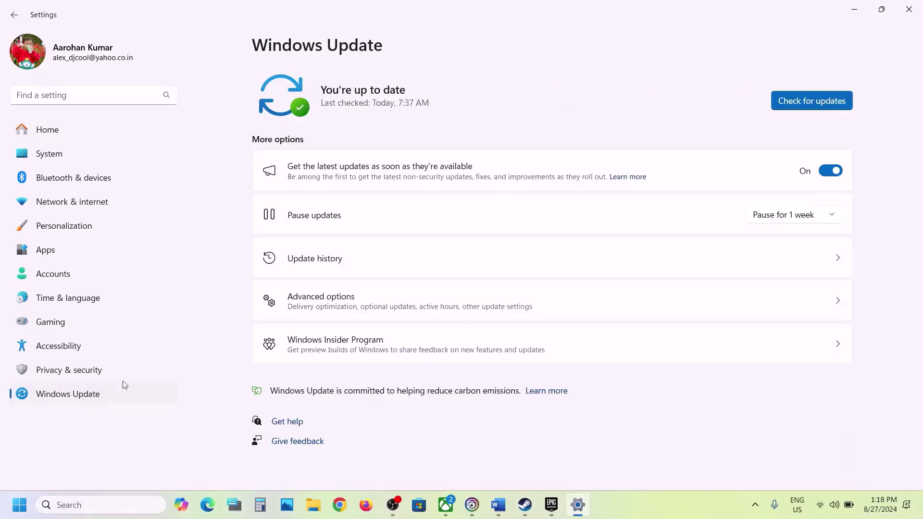
# - Check for Windows updates, and bring up the computer's power options and dismiss them without choosing one
pyautogui.click(817, 106)
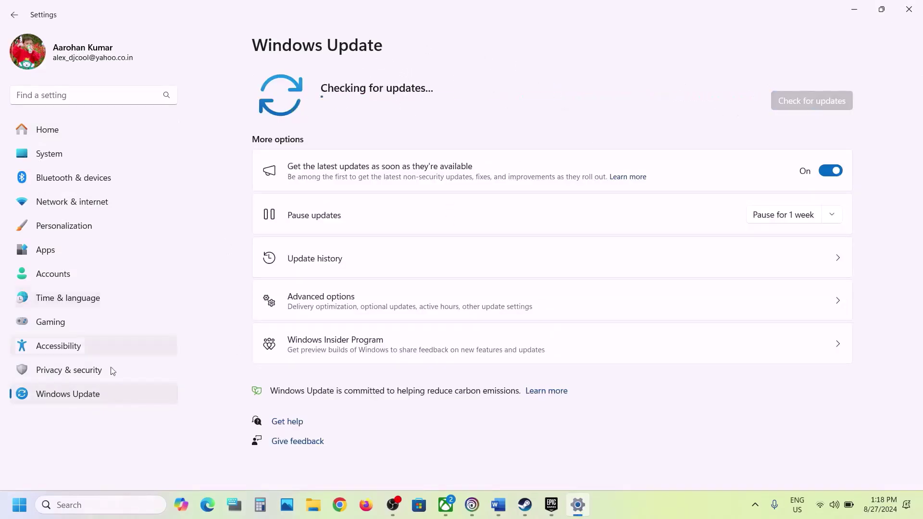
pyautogui.click(15, 513)
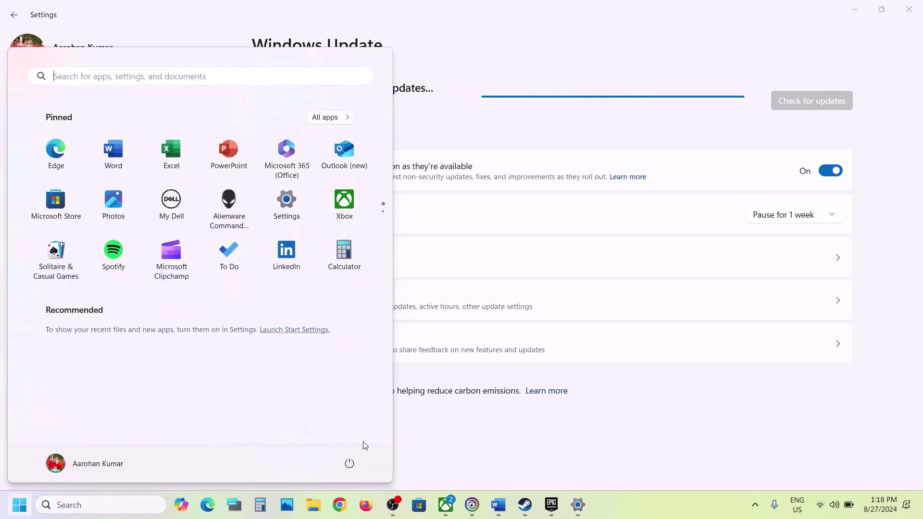
pyautogui.click(349, 464)
pyautogui.click(476, 446)
pyautogui.click(476, 446)
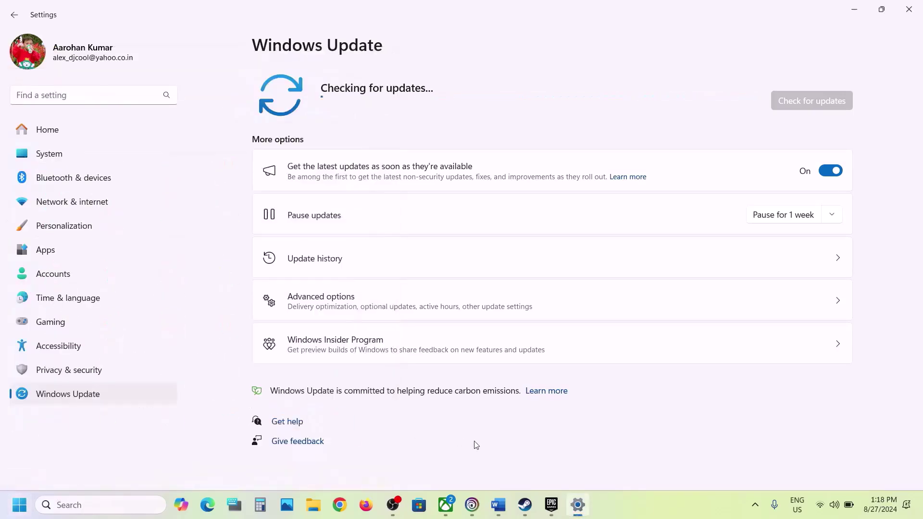
# - Run winver to view the installed Windows version and close the About Windows window
pyautogui.click(100, 504)
pyautogui.write('winver')
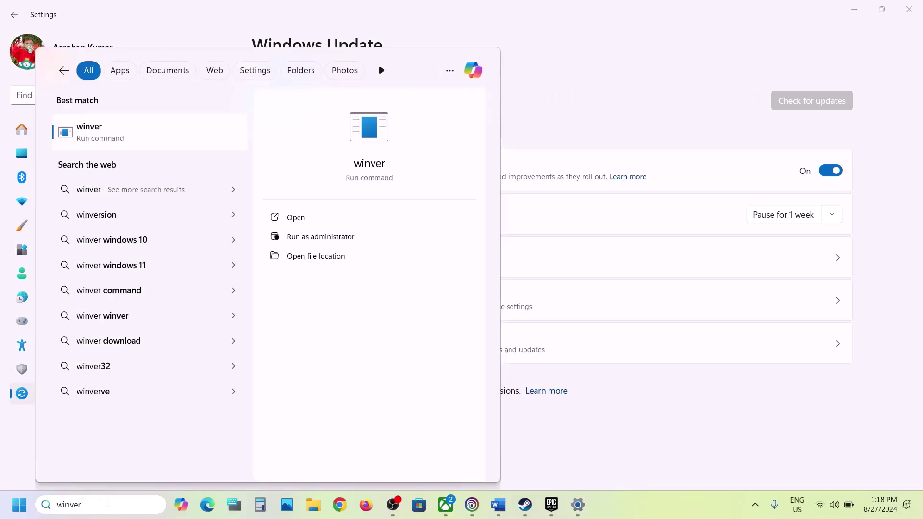
pyautogui.doubleClick(105, 507)
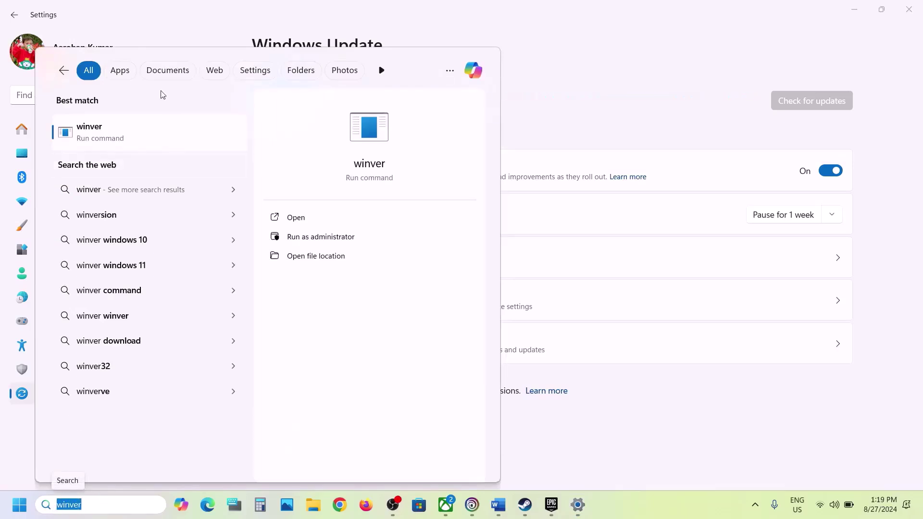
pyautogui.click(118, 138)
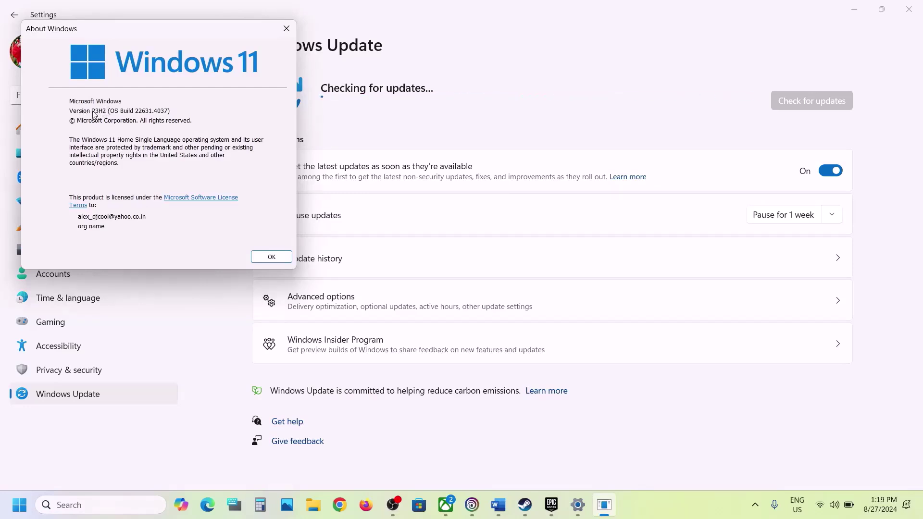
pyautogui.click(281, 29)
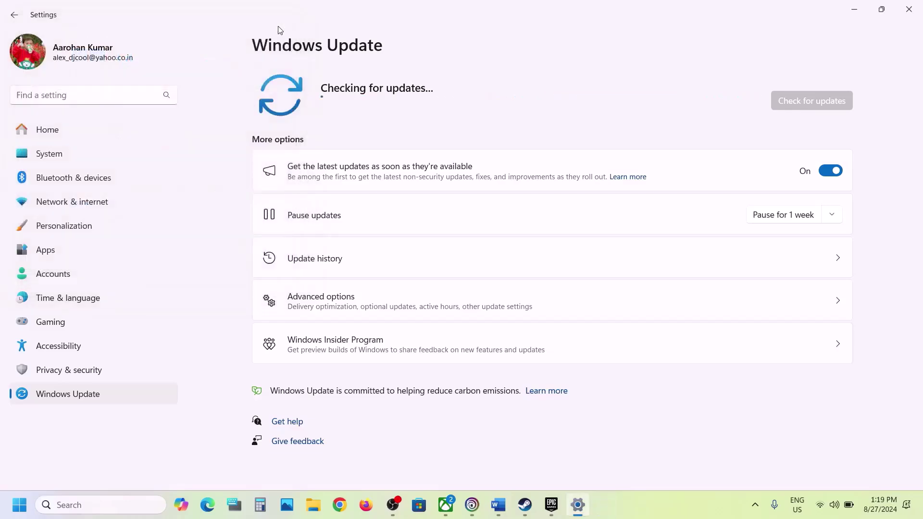
# - Return to the Word guide and read Step 8 about the -dx11/-dx12 launch arguments
pyautogui.click(498, 505)
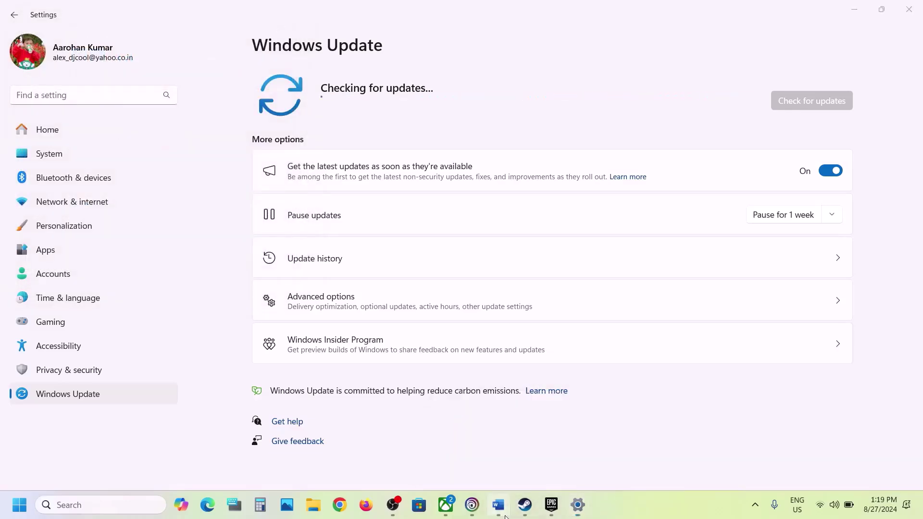
pyautogui.scroll(-3, 316, 386)
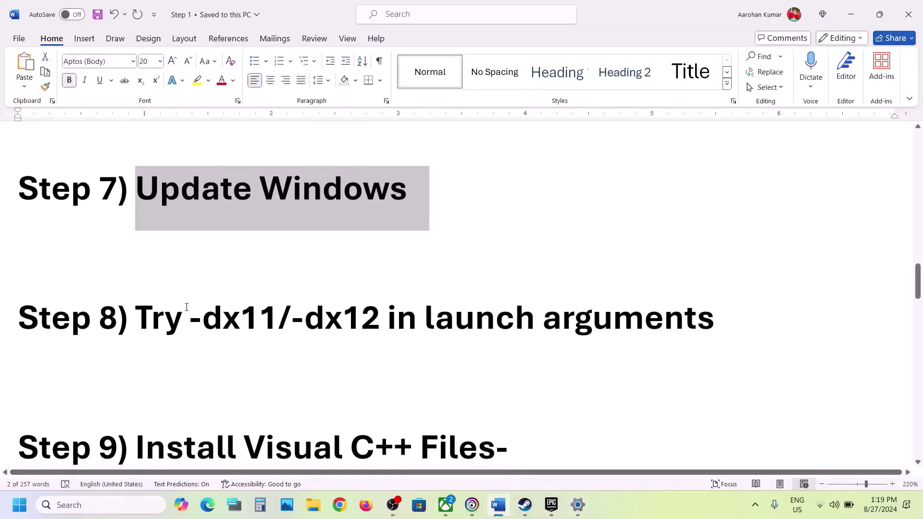
pyautogui.moveTo(187, 307); pyautogui.dragTo(384, 318)
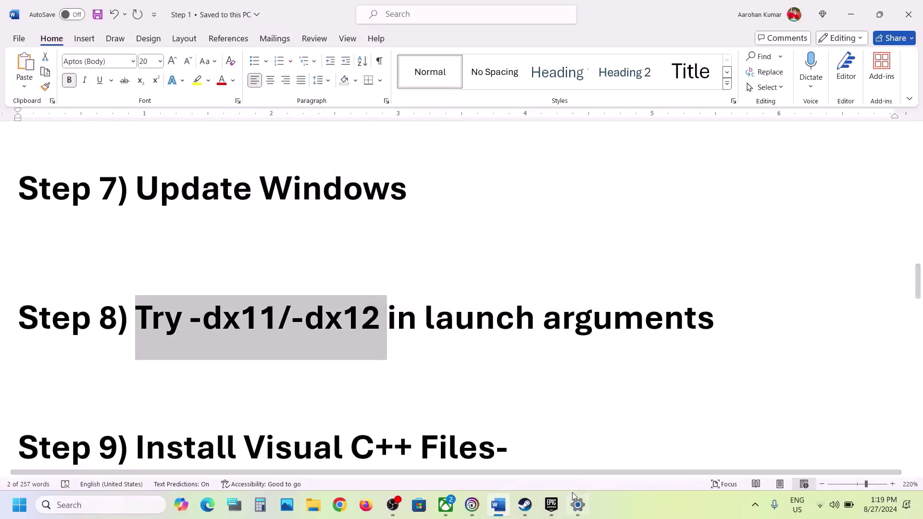
# - Switch to Ubisoft Connect, save -dx11 as the launch argument in Star Wars Outlaws' properties, and close them
pyautogui.moveTo(558, 511)
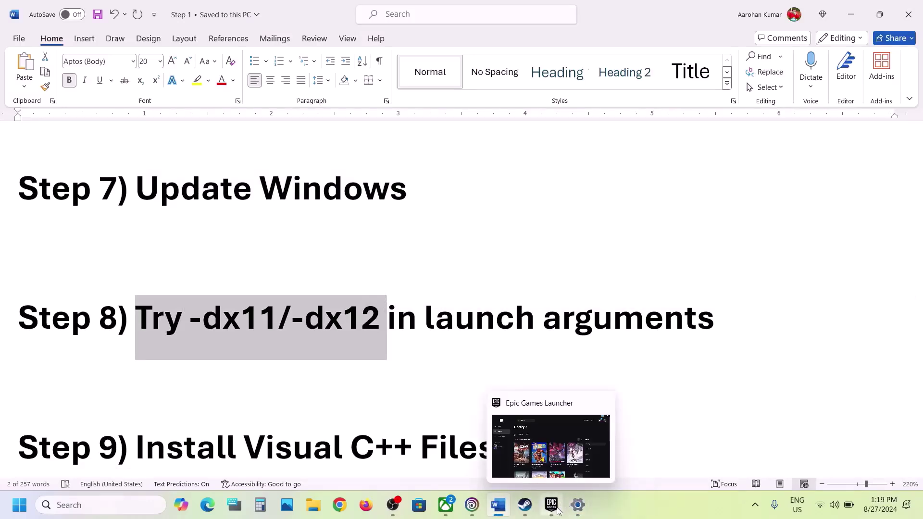
pyautogui.click(480, 509)
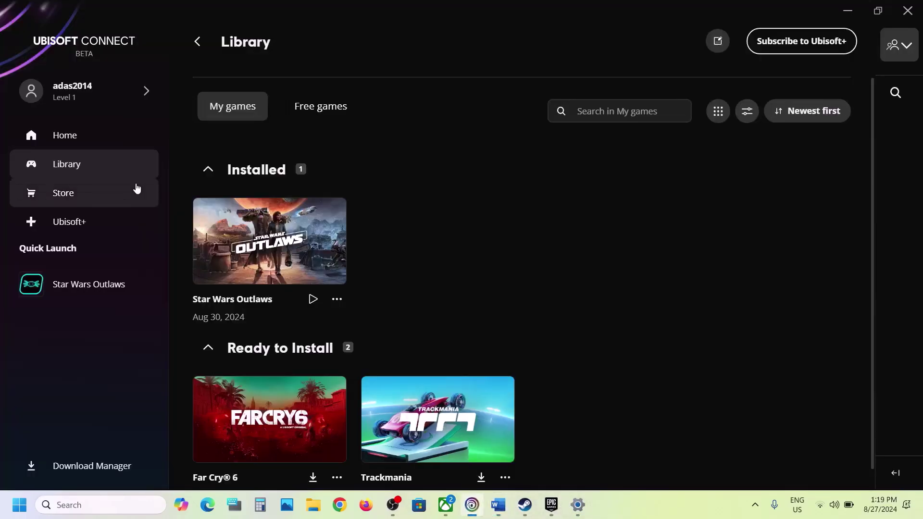
pyautogui.click(337, 300)
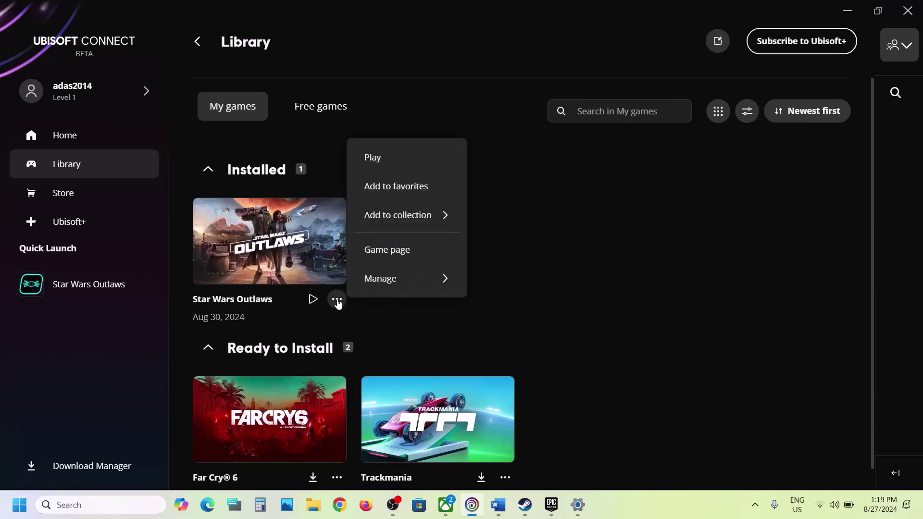
pyautogui.moveTo(408, 276)
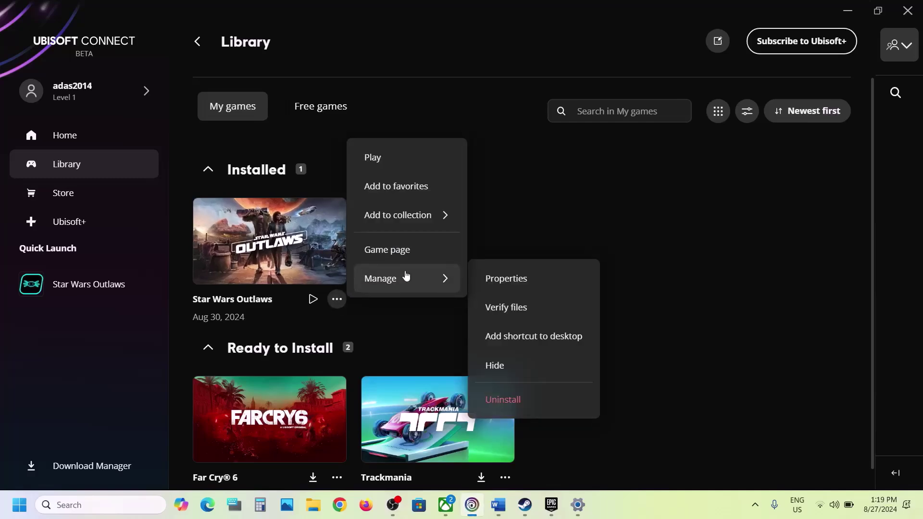
pyautogui.click(504, 284)
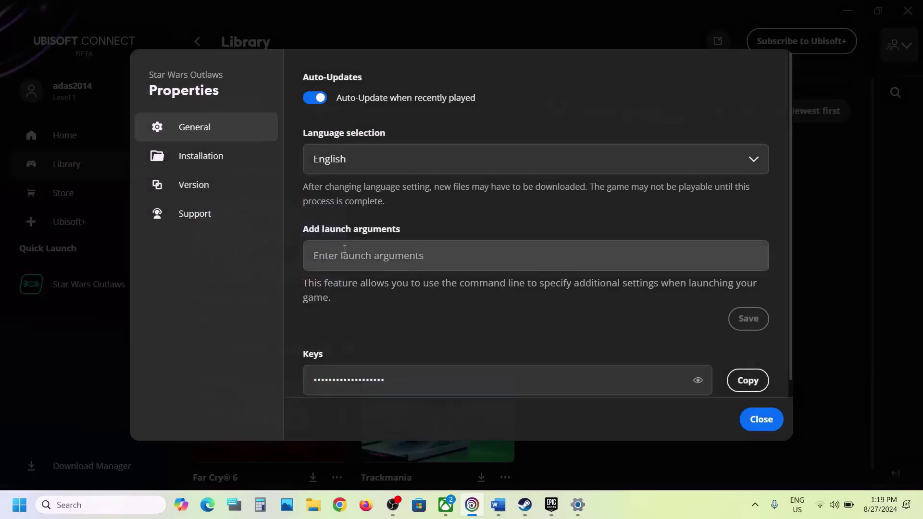
pyautogui.click(383, 255)
pyautogui.write('-dx11')
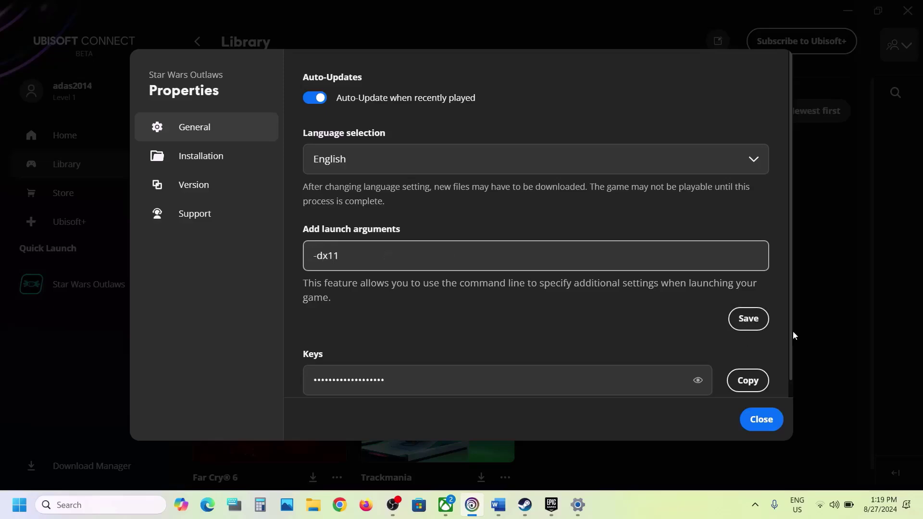
pyautogui.click(747, 320)
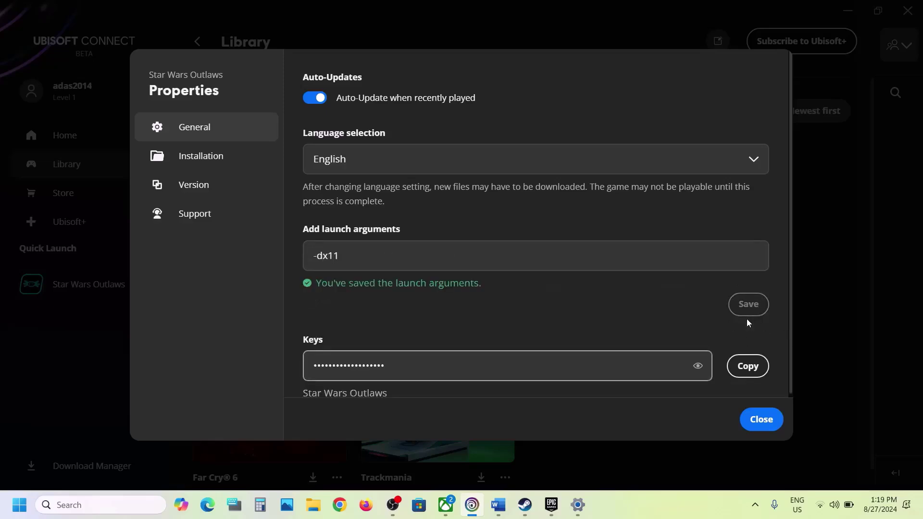
pyautogui.click(751, 419)
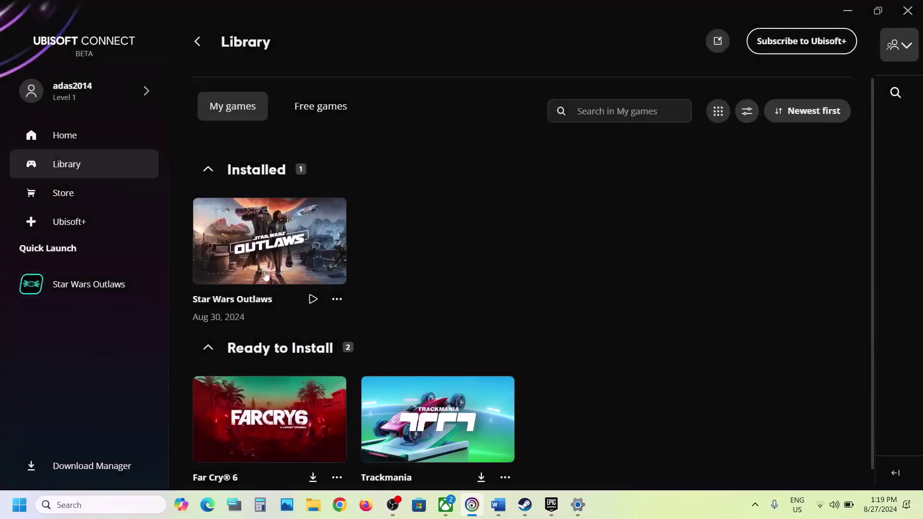
# - Reopen Star Wars Outlaws' properties, change the launch argument to -dx12, and save it
pyautogui.click(337, 299)
pyautogui.moveTo(417, 291)
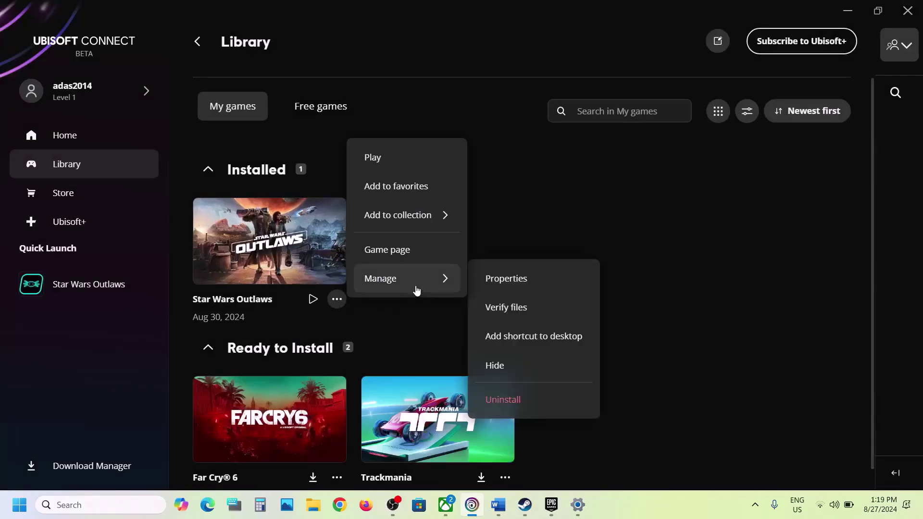
pyautogui.click(507, 283)
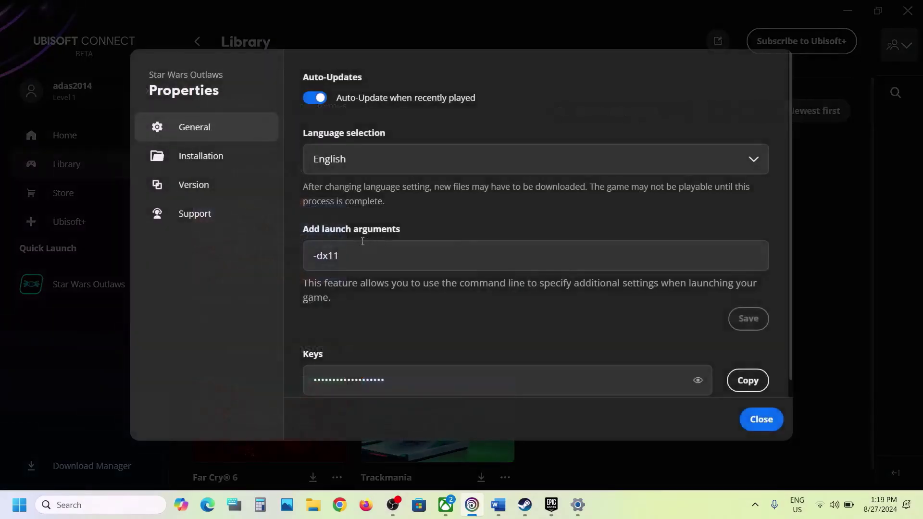
pyautogui.moveTo(356, 248); pyautogui.dragTo(305, 253)
pyautogui.hotkey('ctrl', 'c')
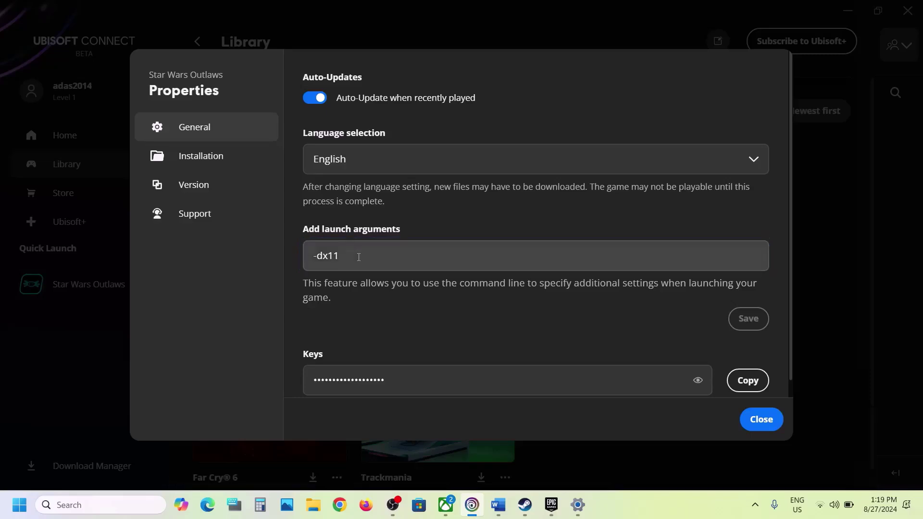
pyautogui.moveTo(340, 255); pyautogui.dragTo(296, 261)
pyautogui.hotkey('ctrl', 'c')
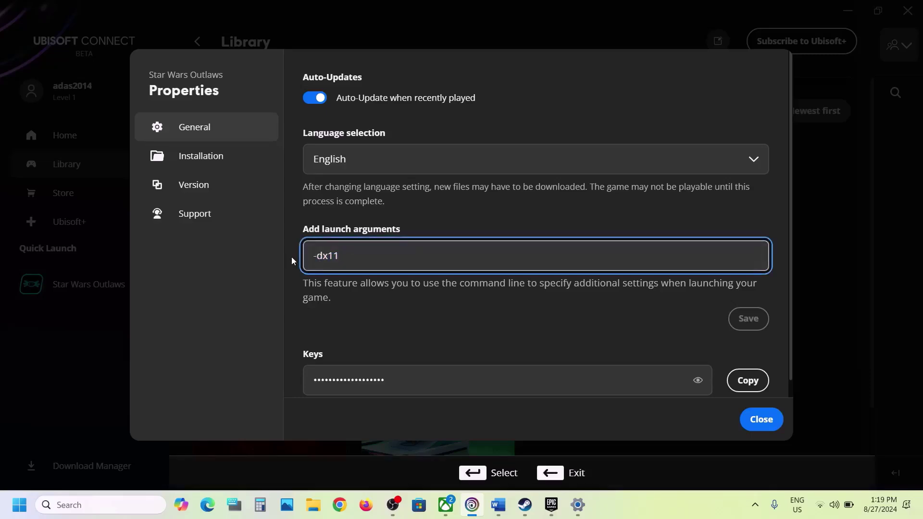
pyautogui.click(439, 261)
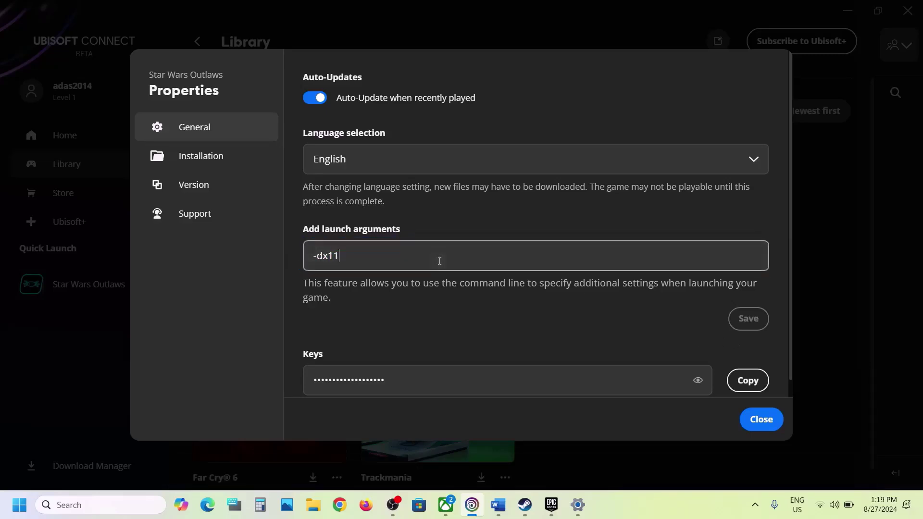
pyautogui.press('BackSpace')
pyautogui.press('BackSpace')
pyautogui.press('BackSpace')
pyautogui.write('-')
pyautogui.click(744, 320)
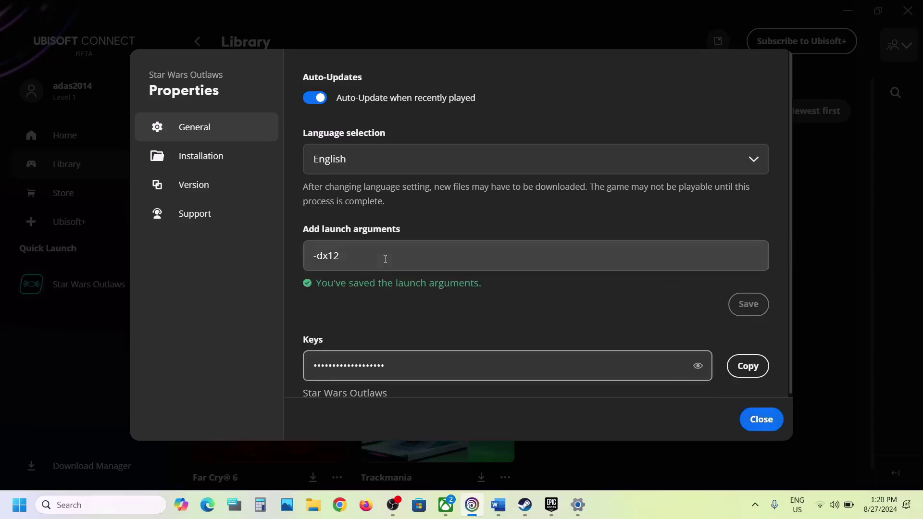
# - Clear the launch arguments of Star Wars Outlaws, save the empty value, and close the properties
pyautogui.doubleClick(320, 256)
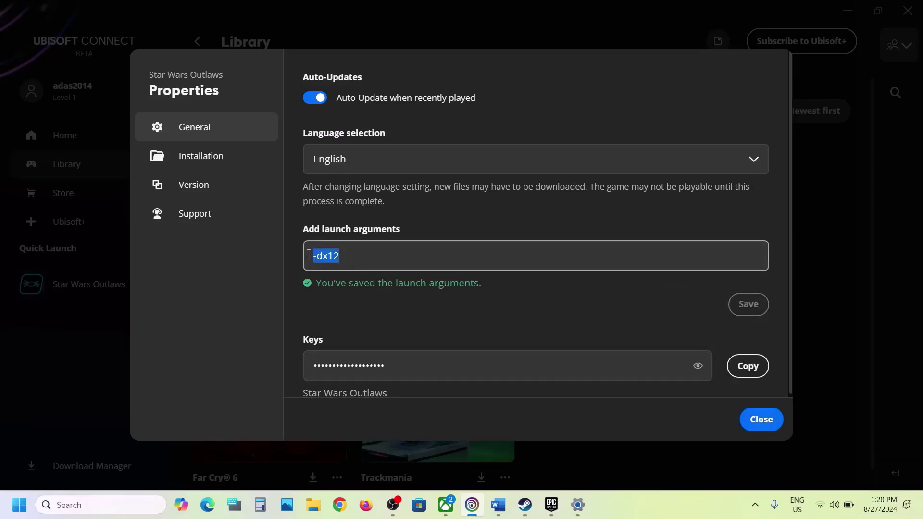
pyautogui.press('BackSpace')
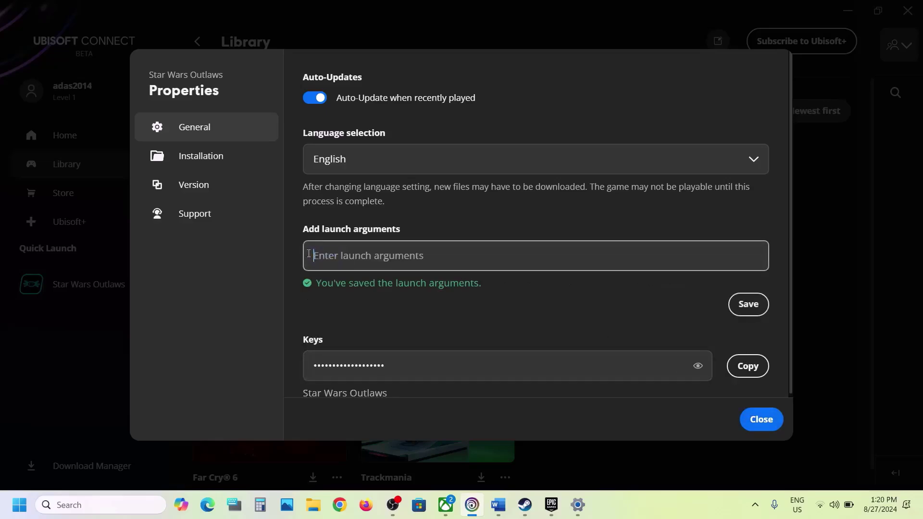
pyautogui.click(746, 308)
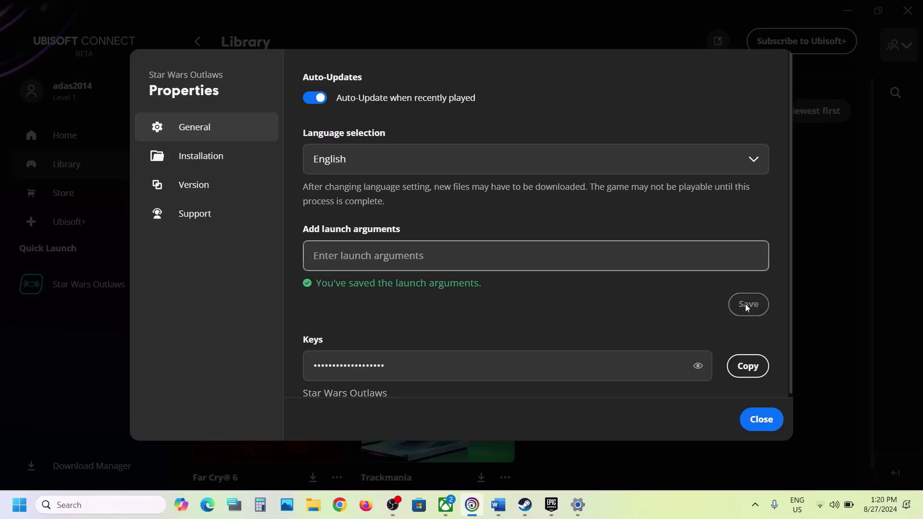
pyautogui.click(763, 420)
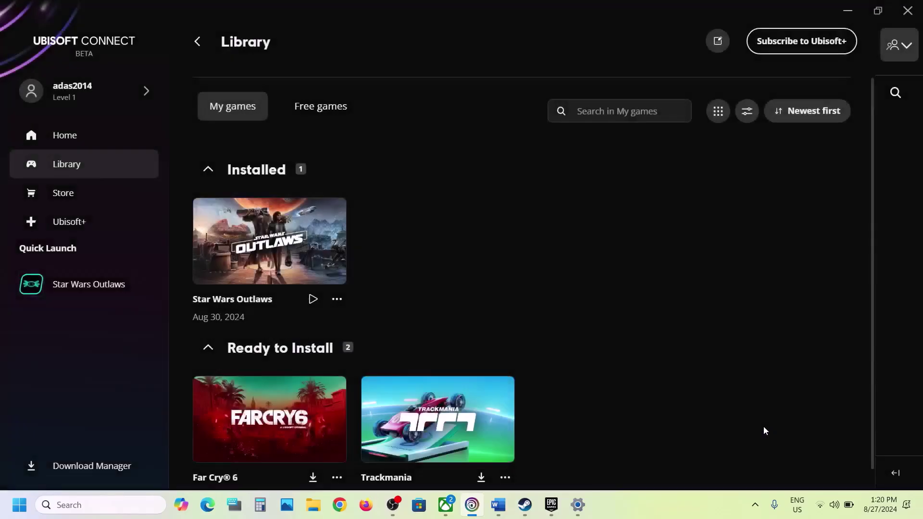
# - Copy the Visual C++ downloads link from Step 9 of the Word guide and open it in Chrome
pyautogui.click(499, 504)
pyautogui.scroll(-4, 344, 256)
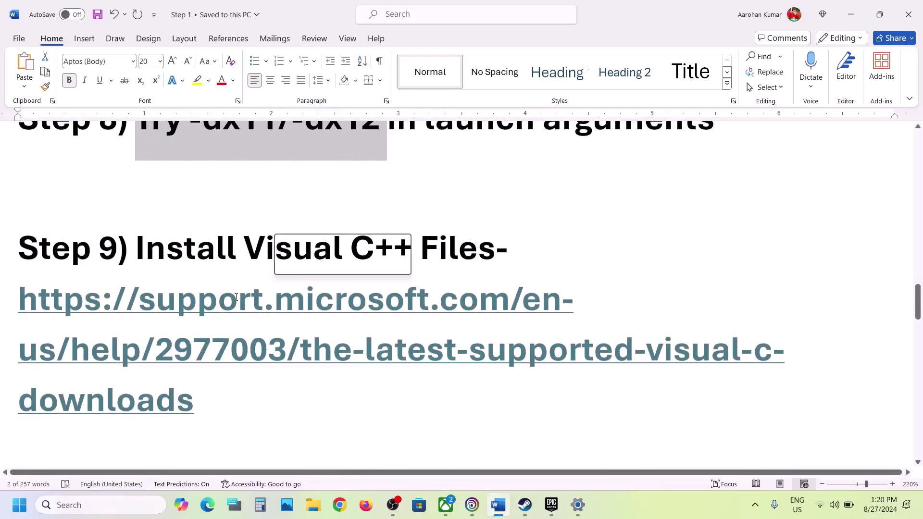
pyautogui.tripleClick(43, 320)
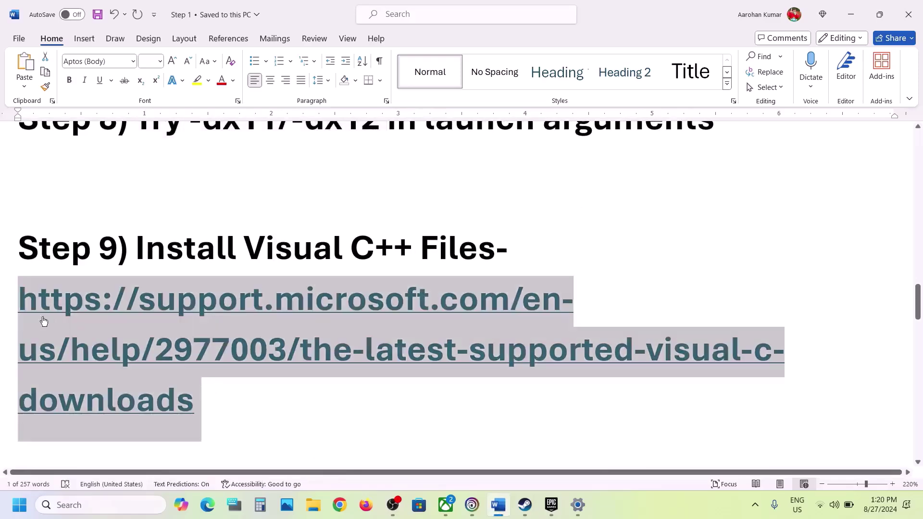
pyautogui.click(340, 505)
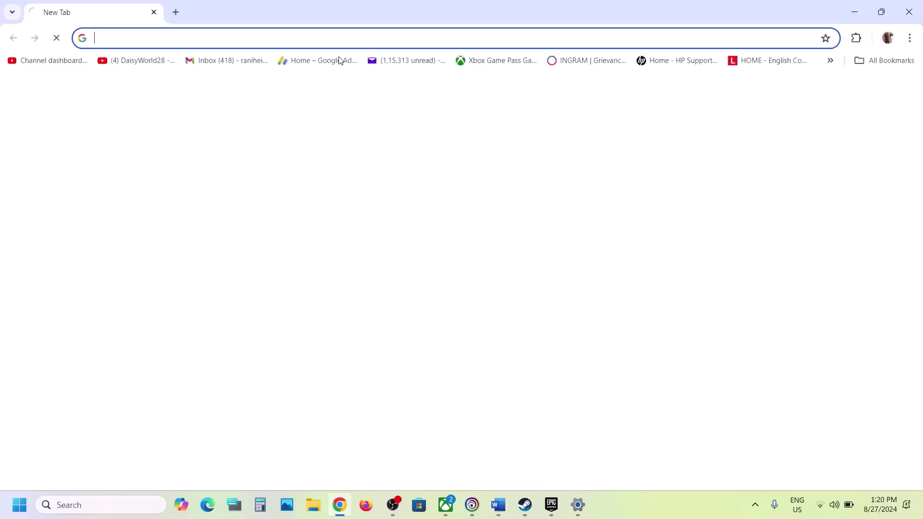
pyautogui.hotkey('ctrl', 'v')
pyautogui.press('Return')
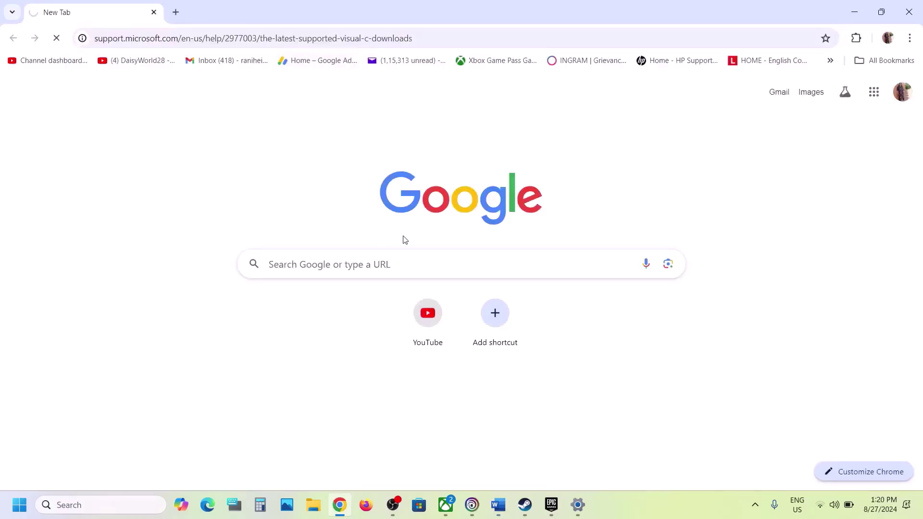
# - Download the X86 installer of the latest Visual C++ Redistributable from the Microsoft page and run its Repair option
pyautogui.scroll(-7, 403, 236)
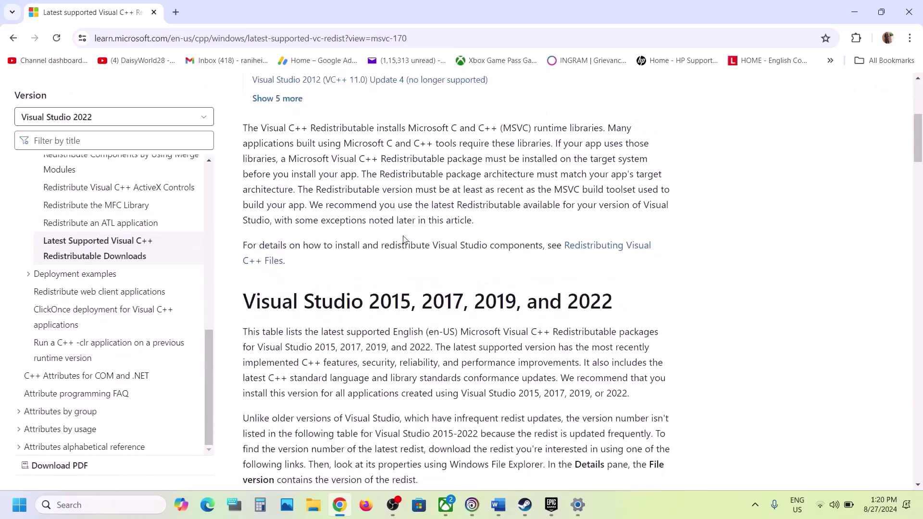
pyautogui.moveTo(383, 164); pyautogui.dragTo(625, 192)
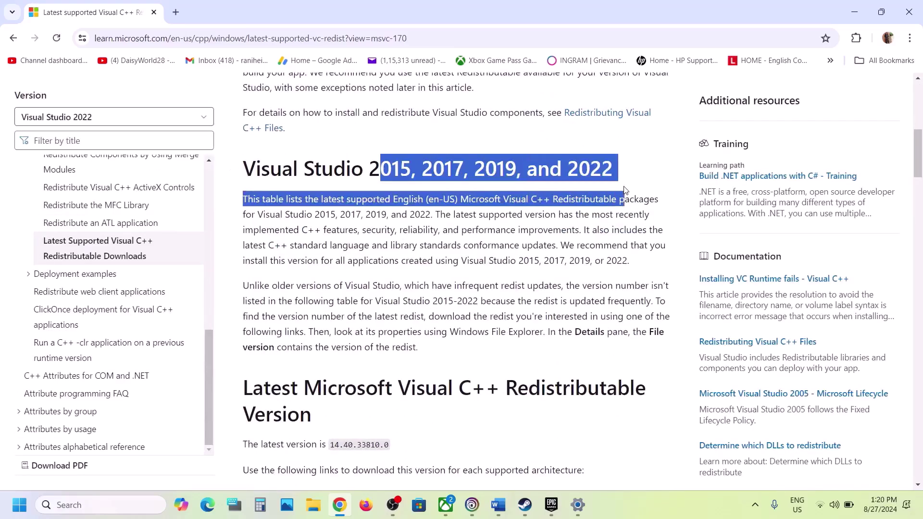
pyautogui.scroll(-5, 339, 310)
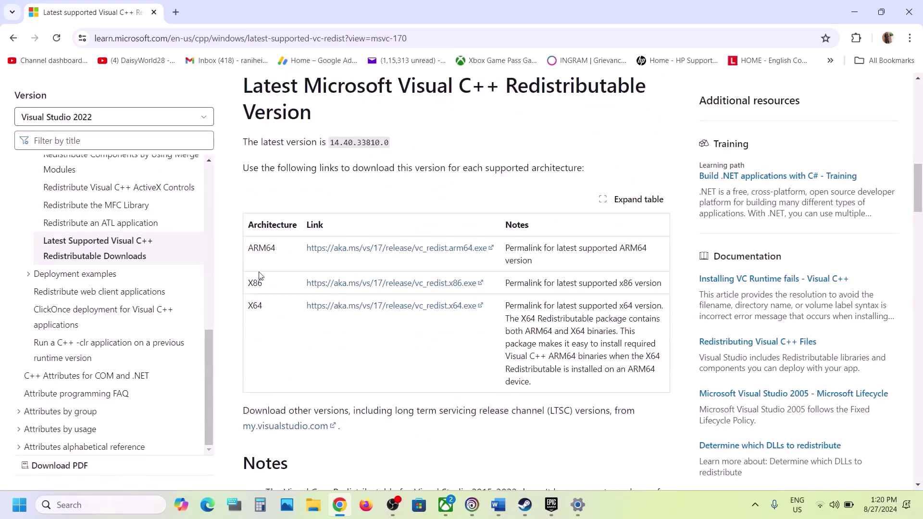
pyautogui.doubleClick(259, 283)
pyautogui.doubleClick(259, 300)
pyautogui.doubleClick(254, 287)
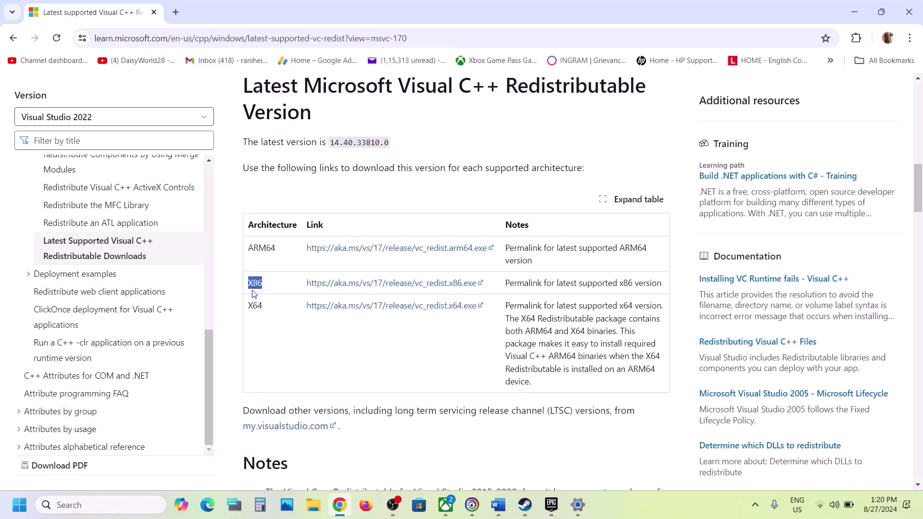
pyautogui.click(410, 287)
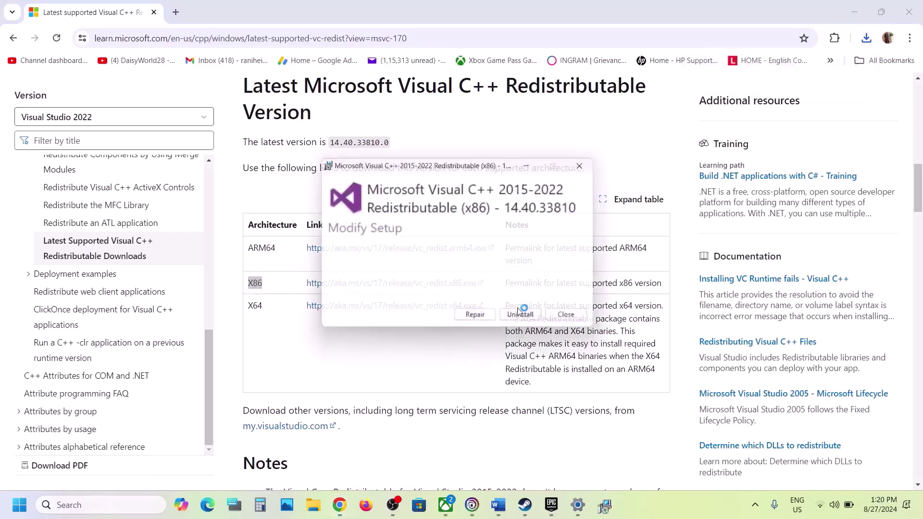
pyautogui.click(479, 320)
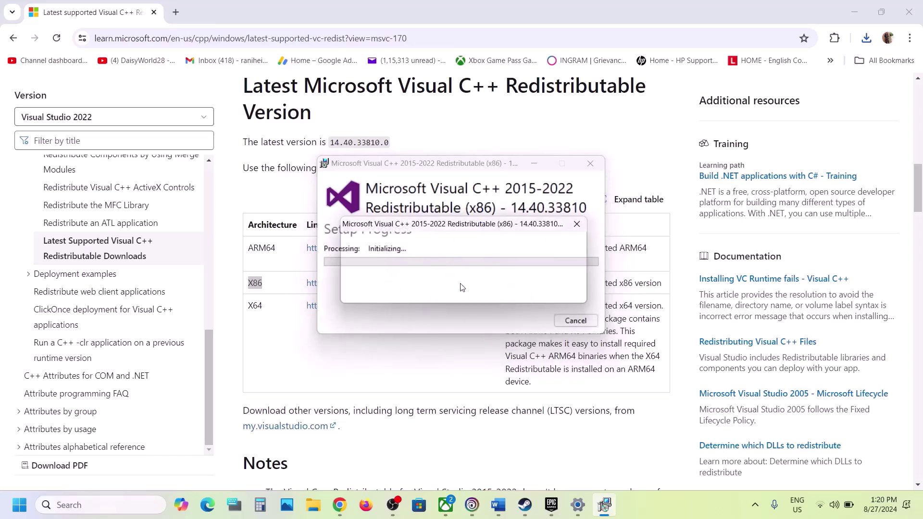
# - Download the X64 installer of the Visual C++ Redistributable and run its Repair option
pyautogui.doubleClick(260, 305)
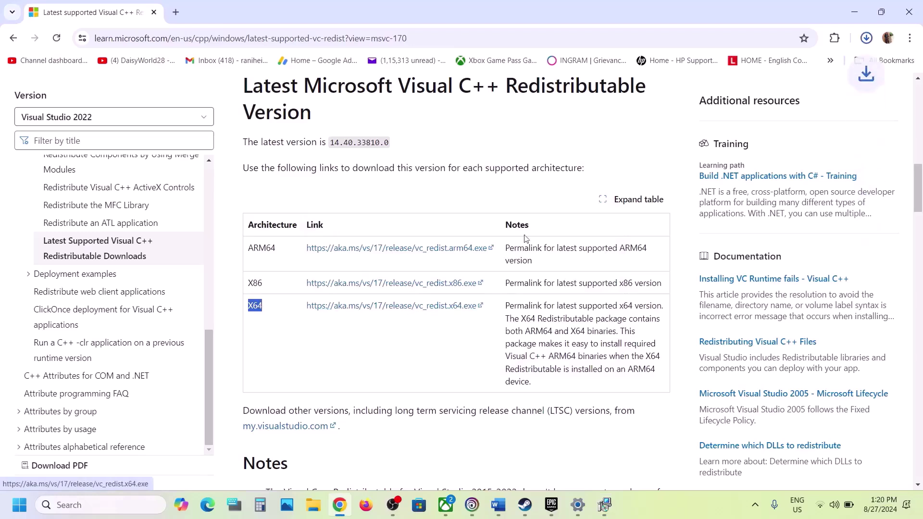
pyautogui.click(391, 306)
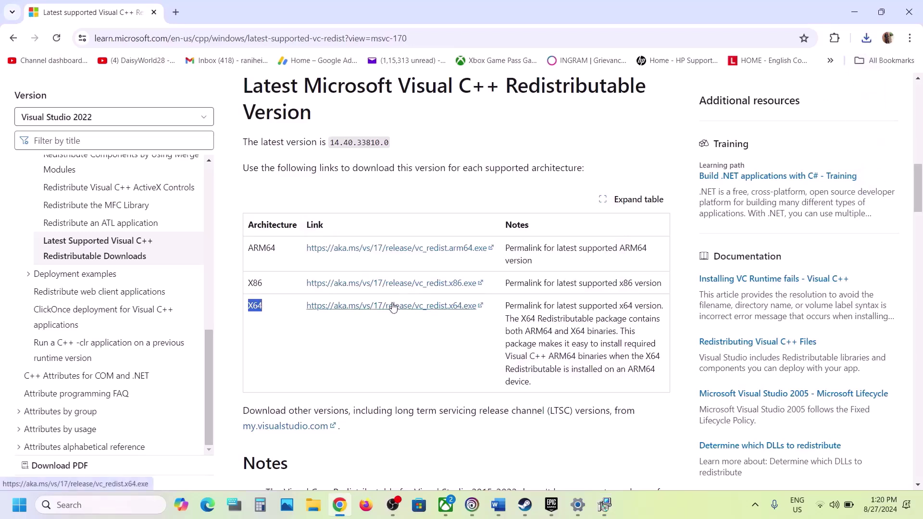
pyautogui.click(784, 77)
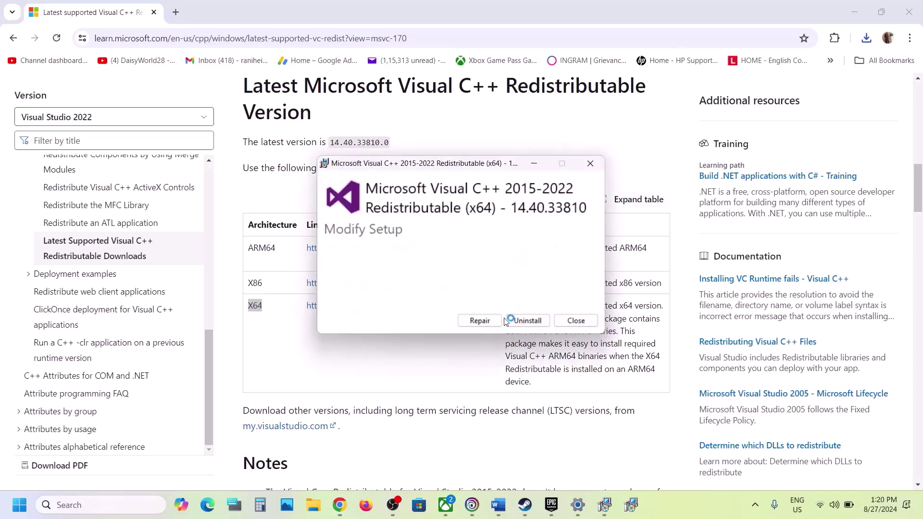
pyautogui.click(481, 320)
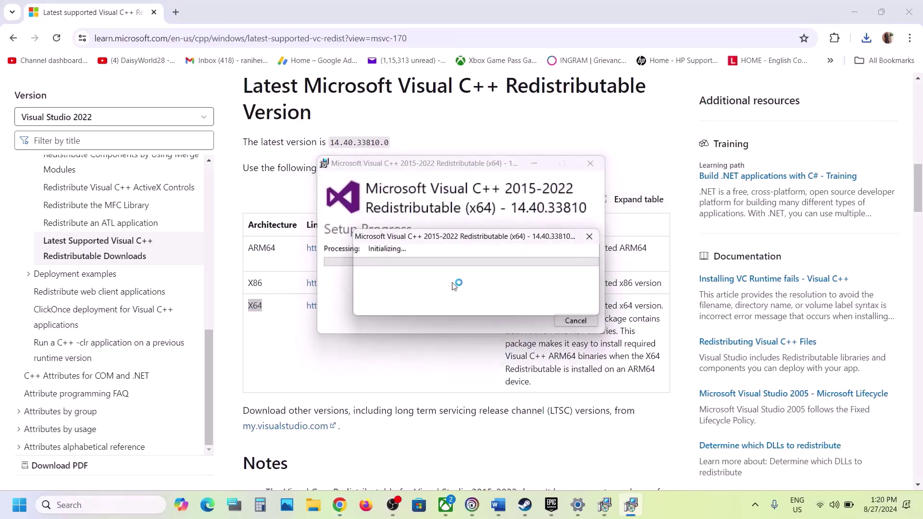
# - Dismiss the error dialogs of the x86 and x64 setups and return to the Chrome downloads page
pyautogui.click(604, 505)
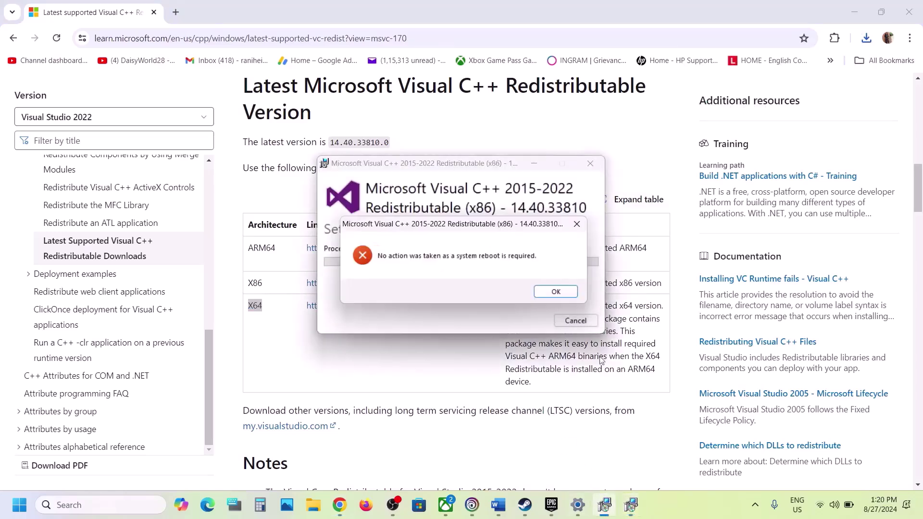
pyautogui.click(554, 292)
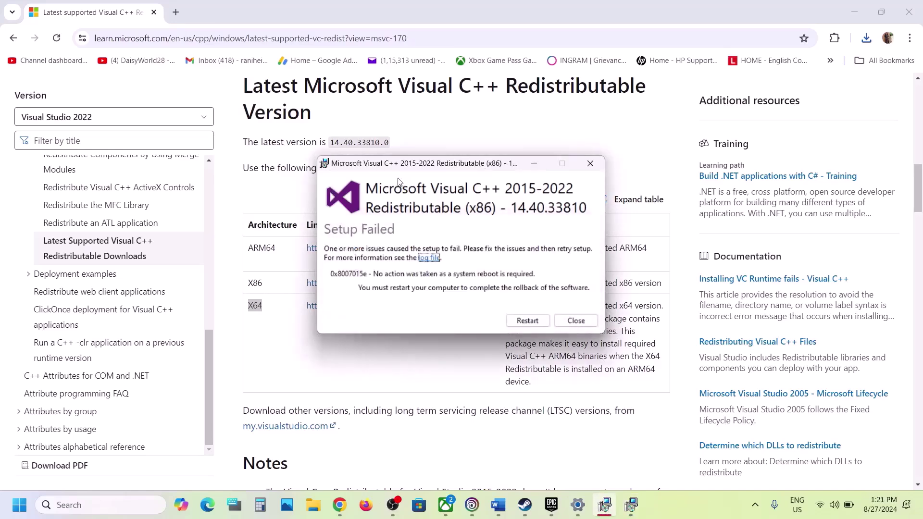
pyautogui.moveTo(417, 166); pyautogui.dragTo(177, 169)
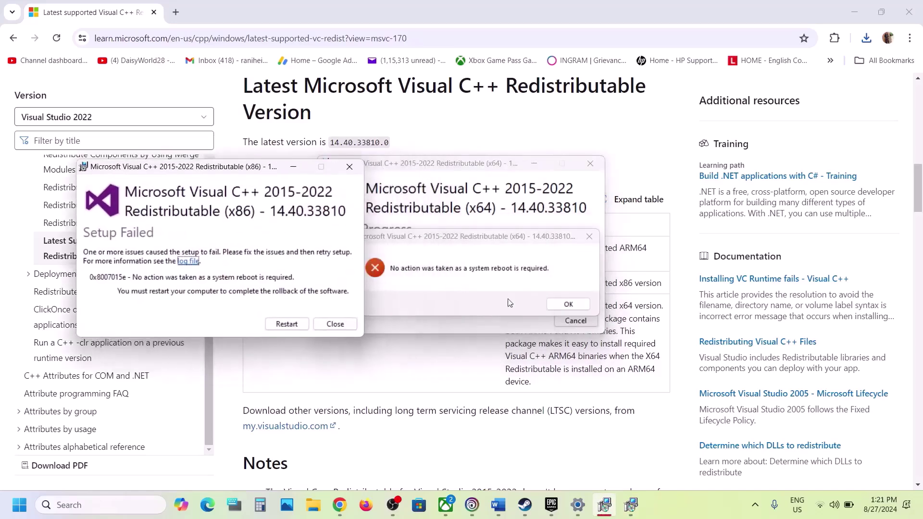
pyautogui.click(496, 265)
pyautogui.click(568, 303)
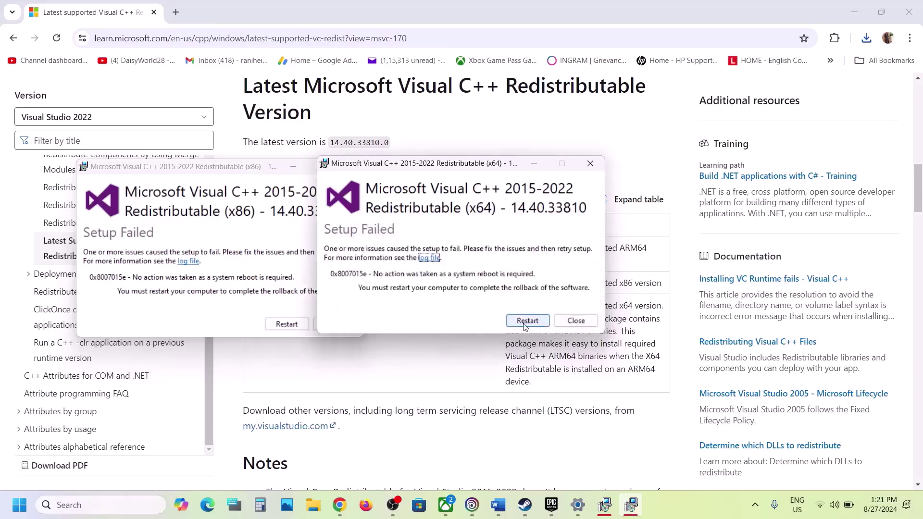
pyautogui.click(388, 375)
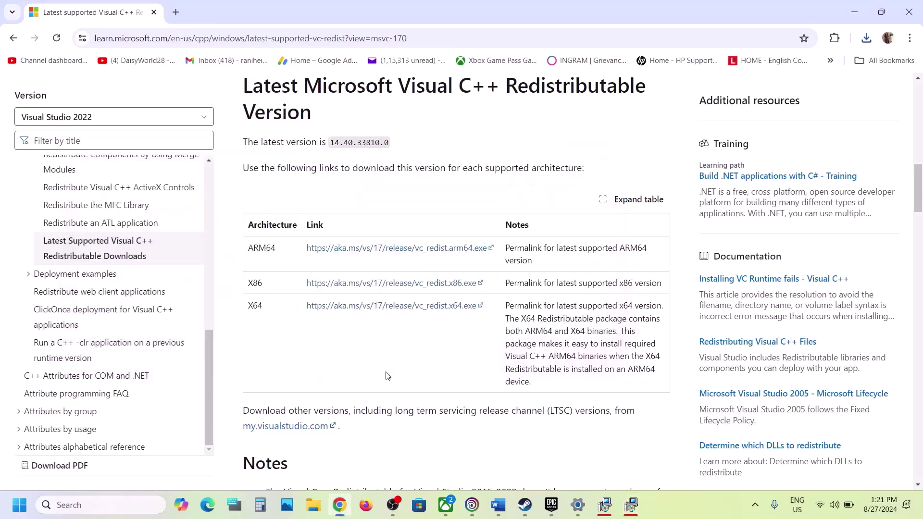
# - Look at the Windows power options for restarting the computer, and close them without restarting
pyautogui.click(20, 505)
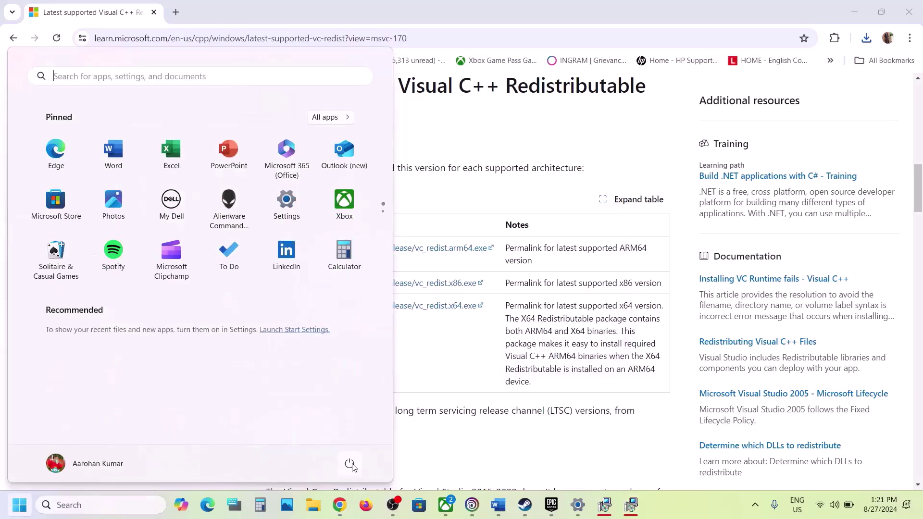
pyautogui.click(350, 465)
pyautogui.click(476, 448)
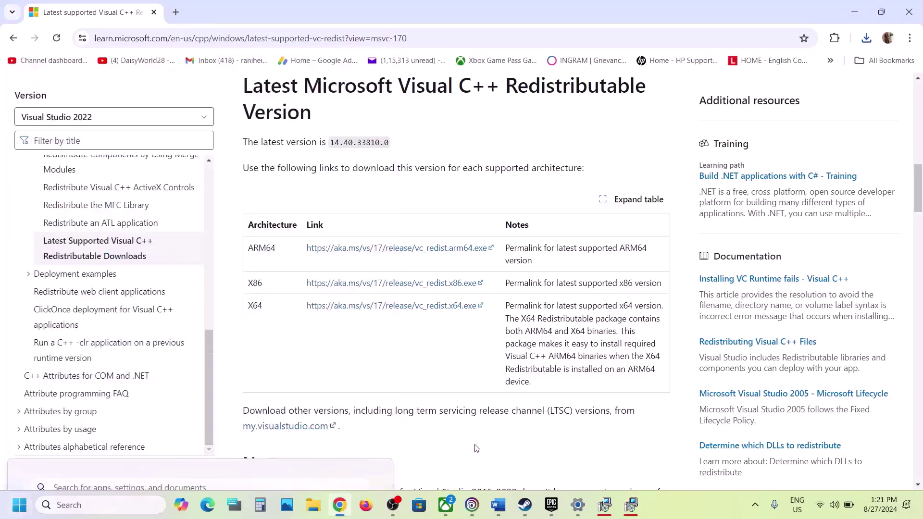
# - Switch to the Word guide and examine Step 10's advice on unplugging peripherals, extra controllers and monitors, and disabling the overlay
pyautogui.click(472, 505)
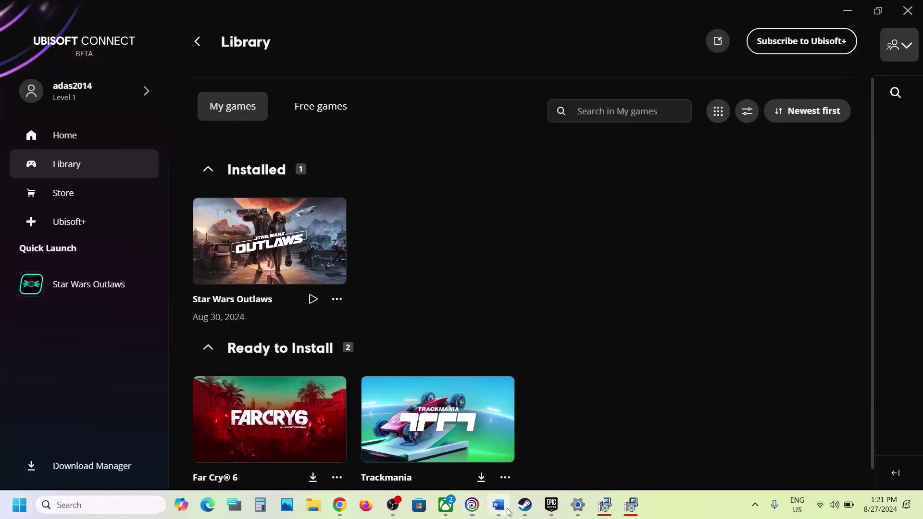
pyautogui.click(499, 506)
pyautogui.scroll(-5, 365, 280)
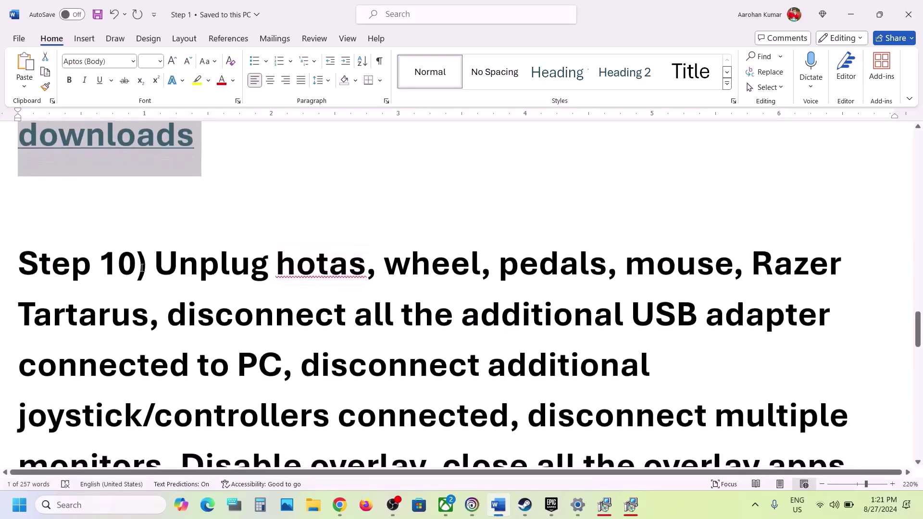
pyautogui.moveTo(161, 264); pyautogui.dragTo(152, 310)
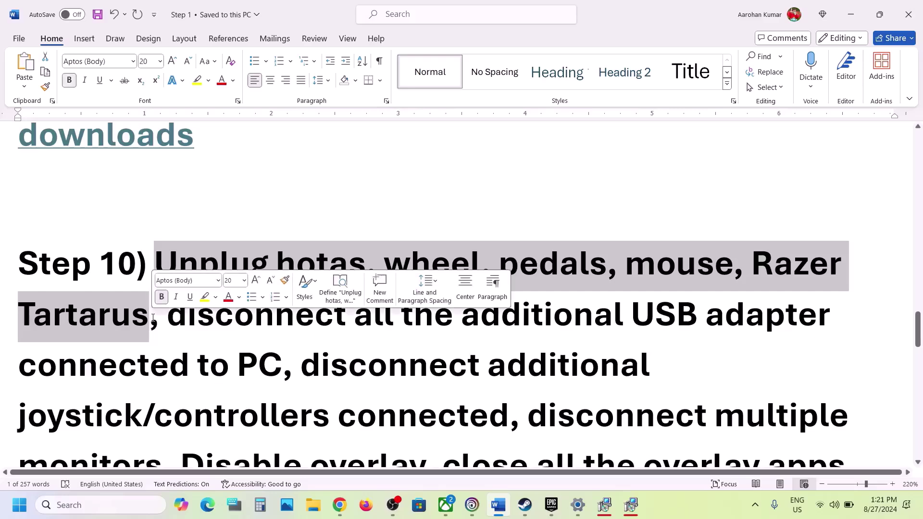
pyautogui.scroll(-3, 153, 318)
pyautogui.moveTo(179, 204); pyautogui.dragTo(235, 245)
pyautogui.moveTo(313, 247); pyautogui.dragTo(468, 288)
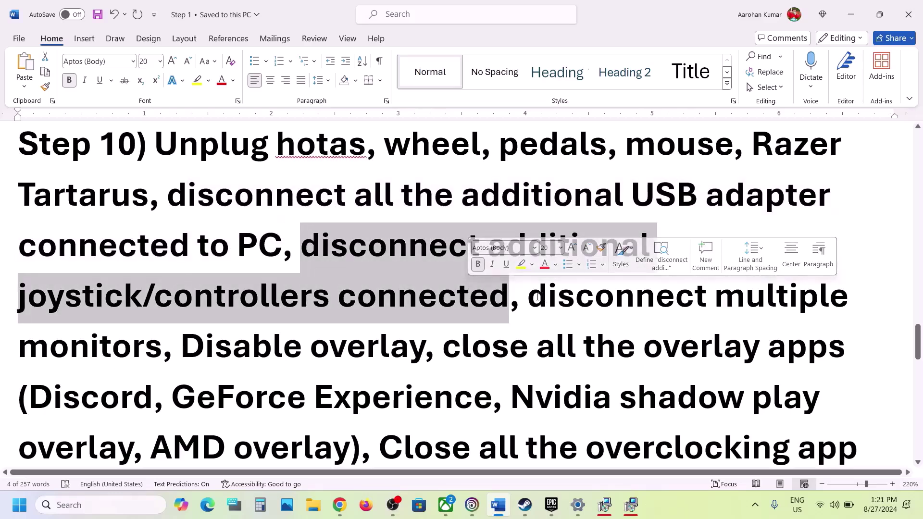
pyautogui.moveTo(535, 296); pyautogui.dragTo(152, 348)
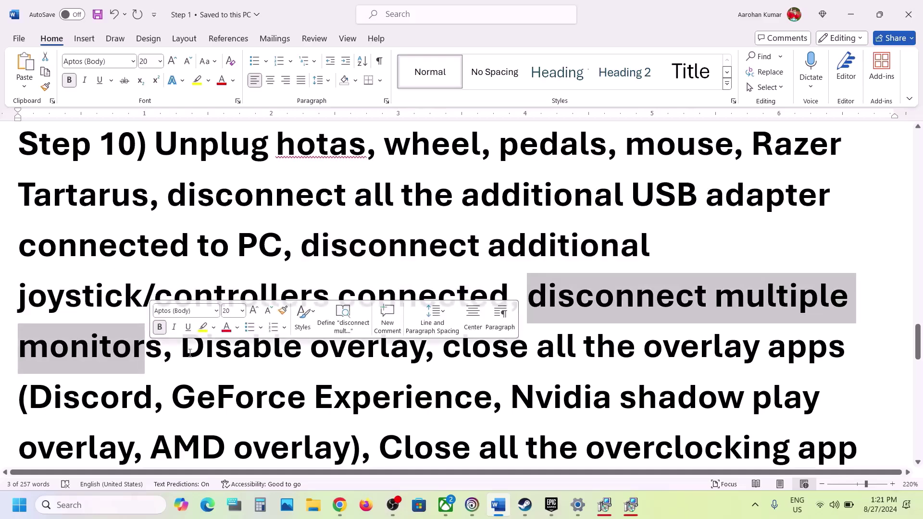
pyautogui.moveTo(183, 347); pyautogui.dragTo(407, 340)
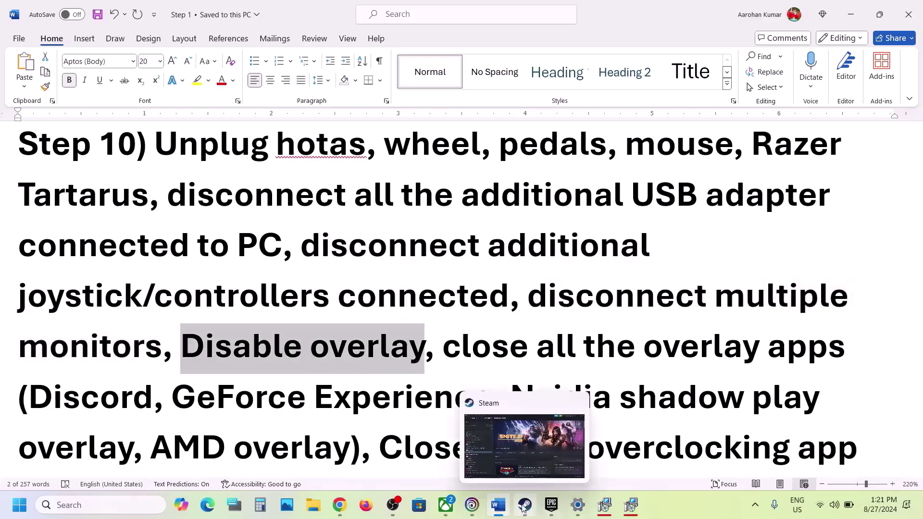
# - Switch to Ubisoft Connect, disable the in-game overlay for supported games in the interface settings, and close the settings
pyautogui.click(472, 505)
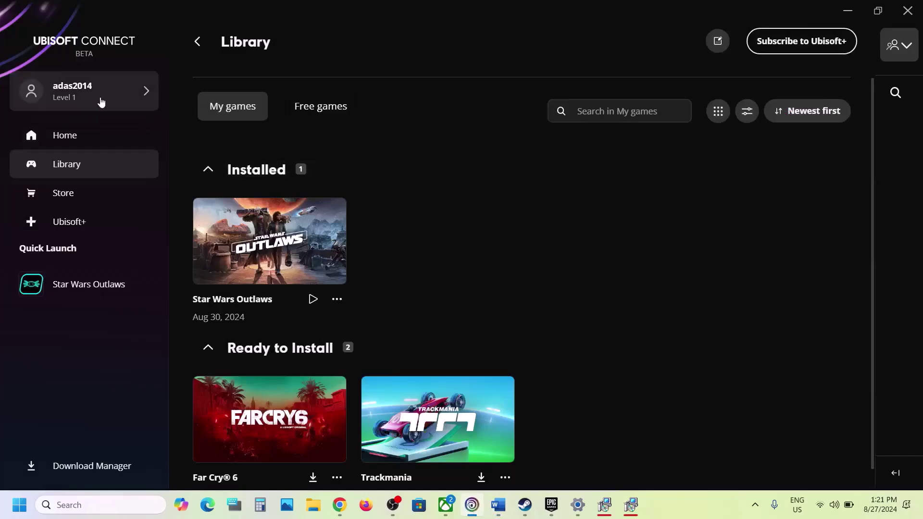
pyautogui.click(89, 98)
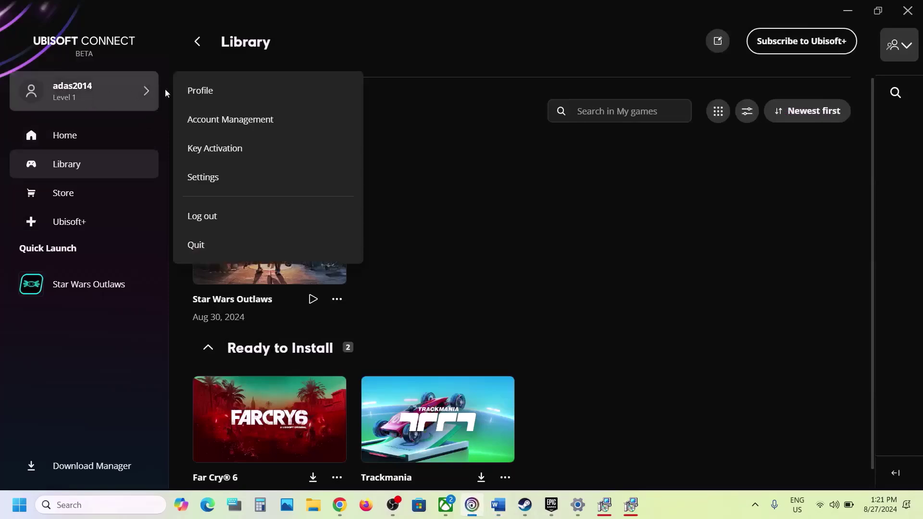
pyautogui.click(230, 177)
pyautogui.click(219, 150)
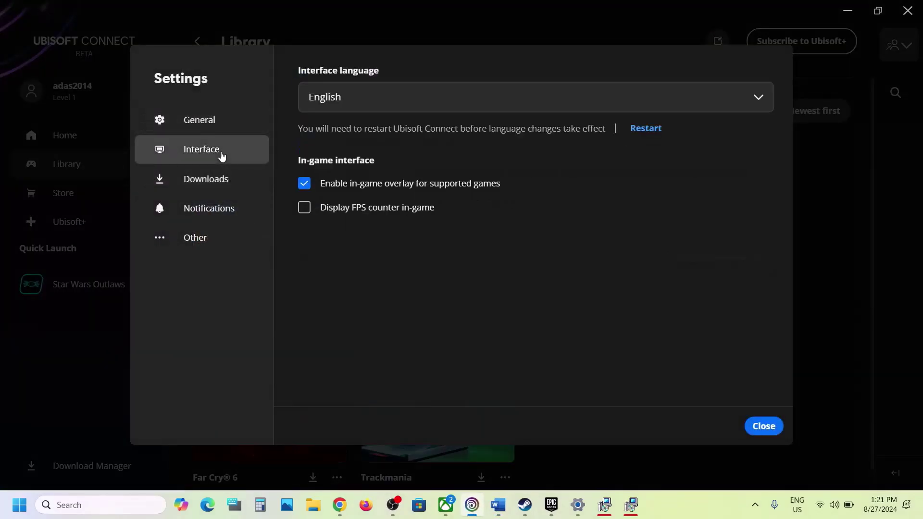
pyautogui.click(305, 186)
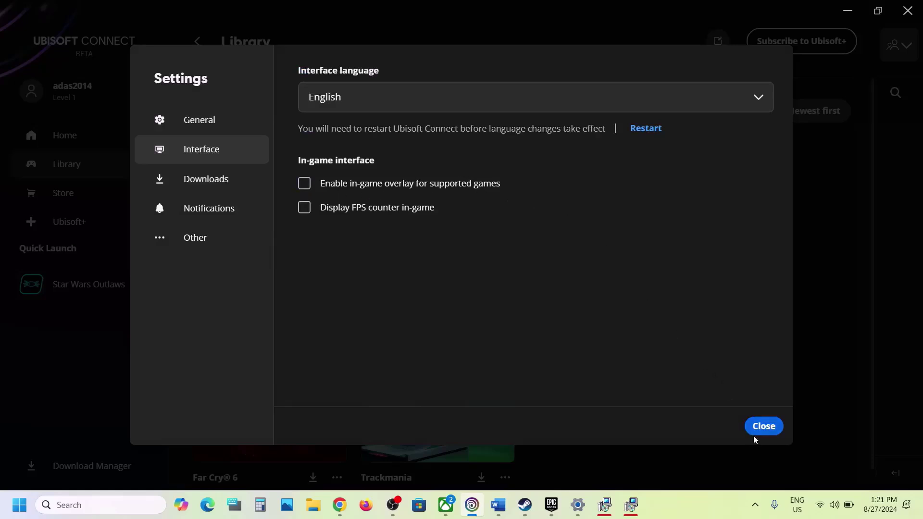
pyautogui.click(765, 427)
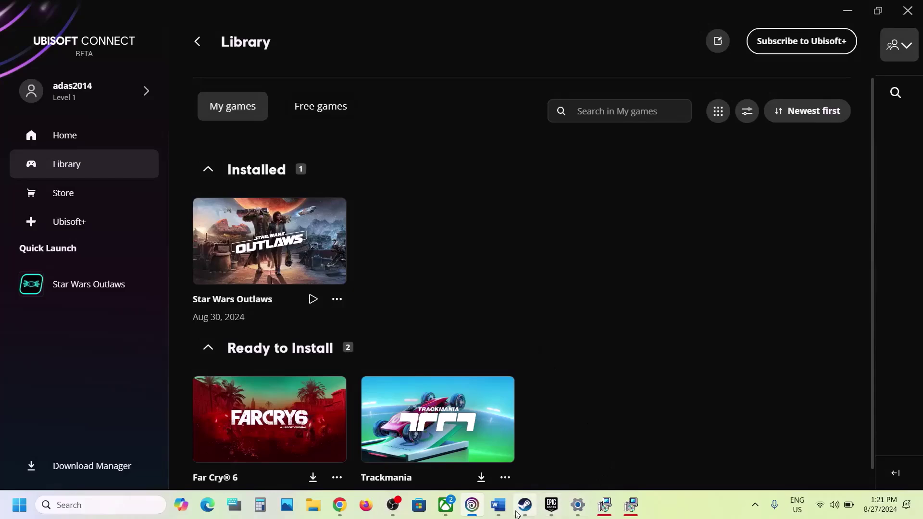
# - Return to the Word guide and examine Step 10's advice on closing overlay apps and overclocking apps such as MSI Afterburner
pyautogui.click(500, 509)
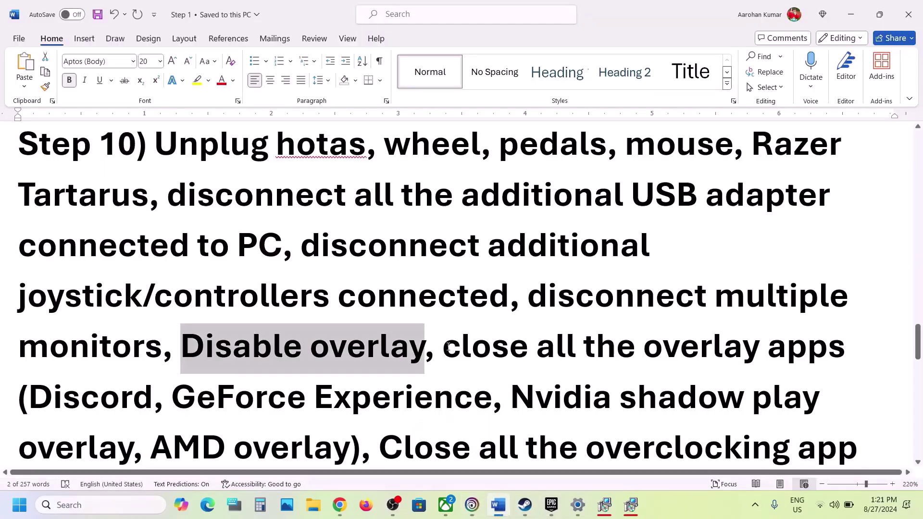
pyautogui.moveTo(448, 346); pyautogui.dragTo(113, 387)
pyautogui.click(115, 392)
pyautogui.scroll(-1, 114, 388)
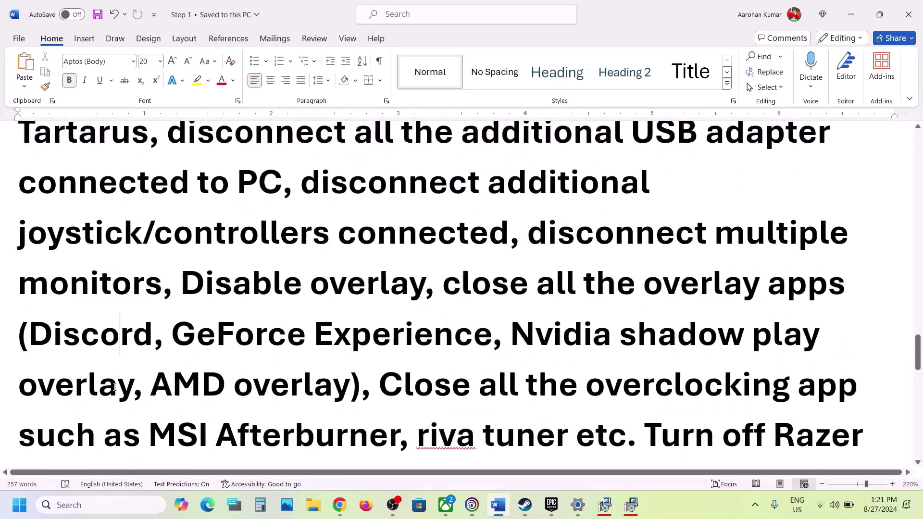
pyautogui.scroll(-1, 114, 387)
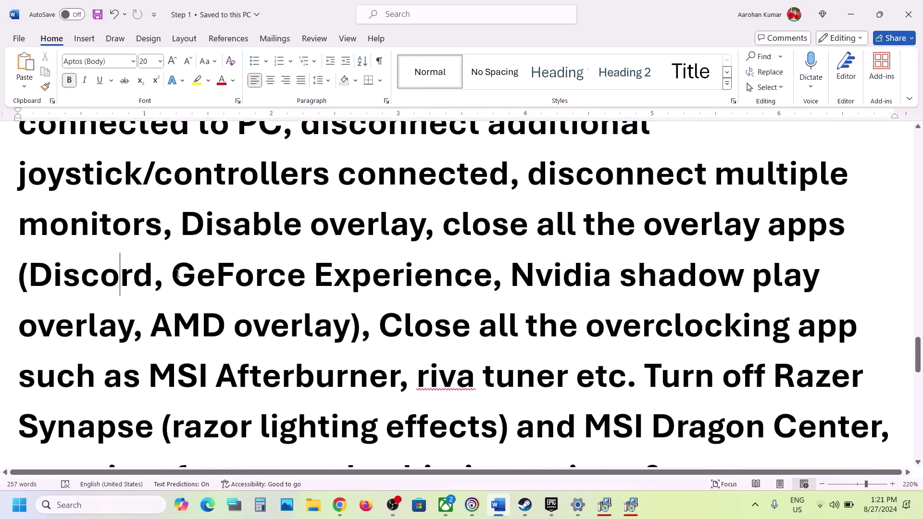
pyautogui.moveTo(177, 273); pyautogui.dragTo(454, 277)
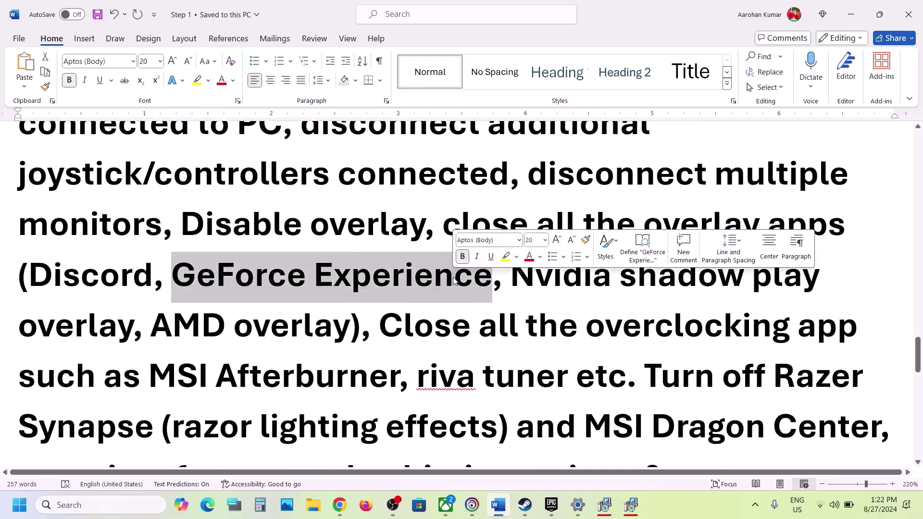
pyautogui.click(454, 278)
pyautogui.moveTo(454, 223); pyautogui.dragTo(366, 329)
pyautogui.scroll(-2, 433, 269)
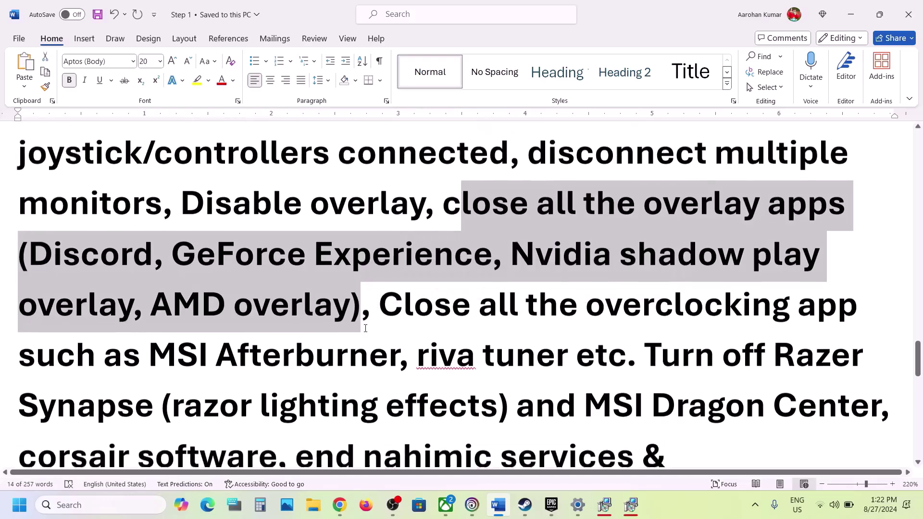
pyautogui.click(378, 215)
pyautogui.moveTo(529, 217); pyautogui.dragTo(285, 275)
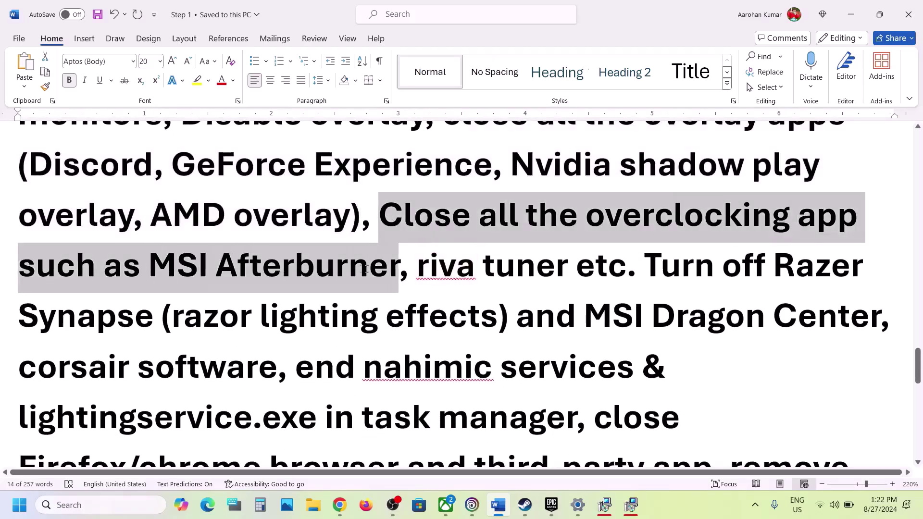
pyautogui.moveTo(366, 269); pyautogui.dragTo(535, 269)
pyautogui.click(537, 269)
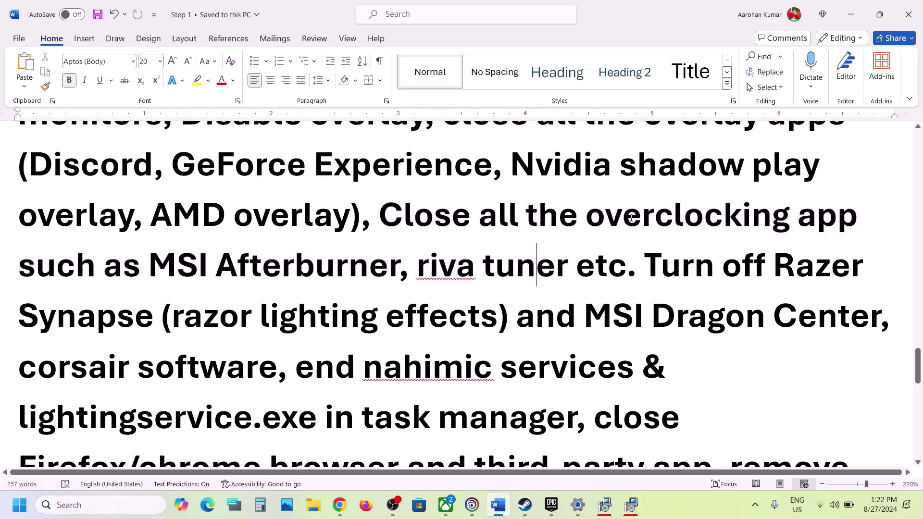
# - Examine the rest of Step 10's advice on overclocking and lighting software, Nahimic services, browsers, third-party apps and removing the undervolt
pyautogui.moveTo(586, 217); pyautogui.dragTo(772, 219)
pyautogui.moveTo(697, 219); pyautogui.dragTo(572, 412)
pyautogui.scroll(-3, 571, 411)
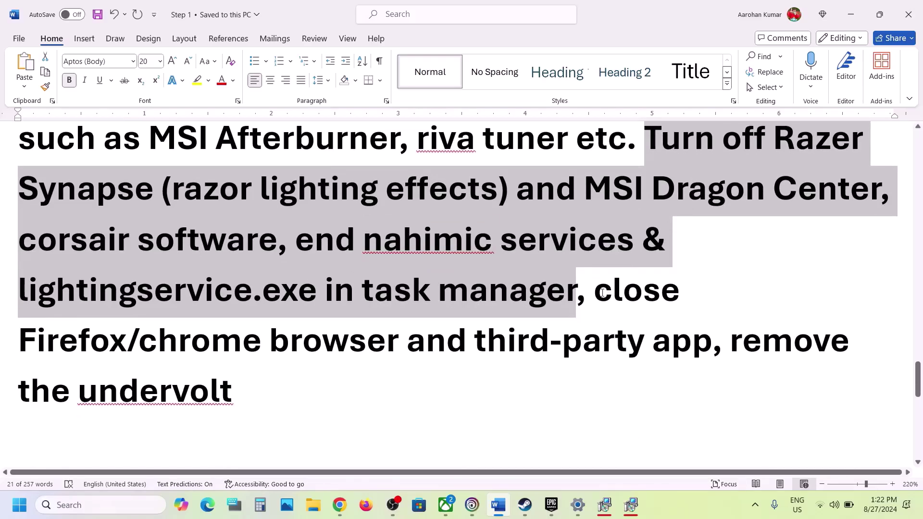
pyautogui.moveTo(603, 294); pyautogui.dragTo(550, 342)
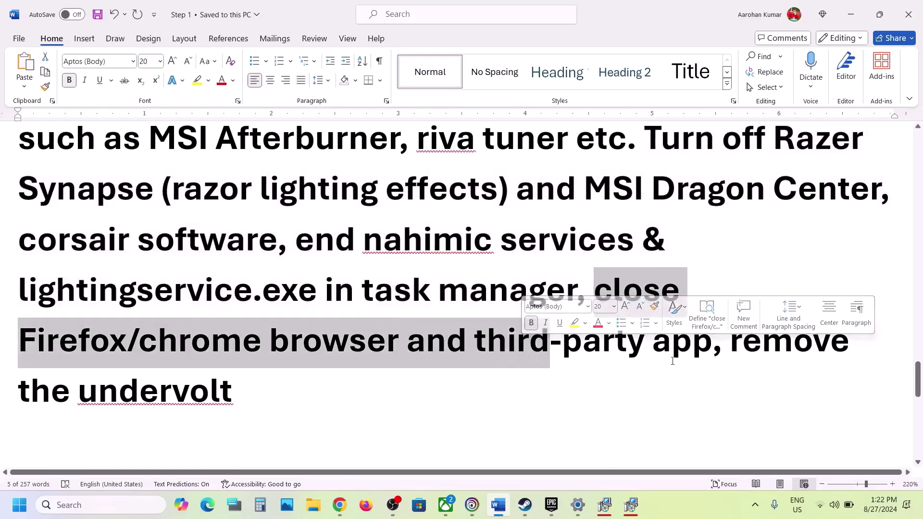
pyautogui.moveTo(742, 343); pyautogui.dragTo(804, 375)
pyautogui.click(682, 501)
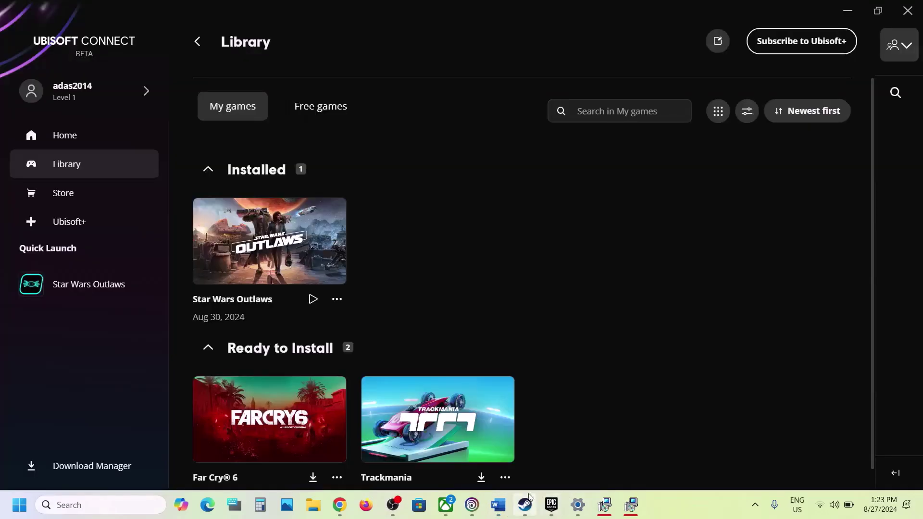
# - Return to the Word guide and examine Step 11 on increasing the virtual memory
pyautogui.click(498, 505)
pyautogui.scroll(-5, 295, 307)
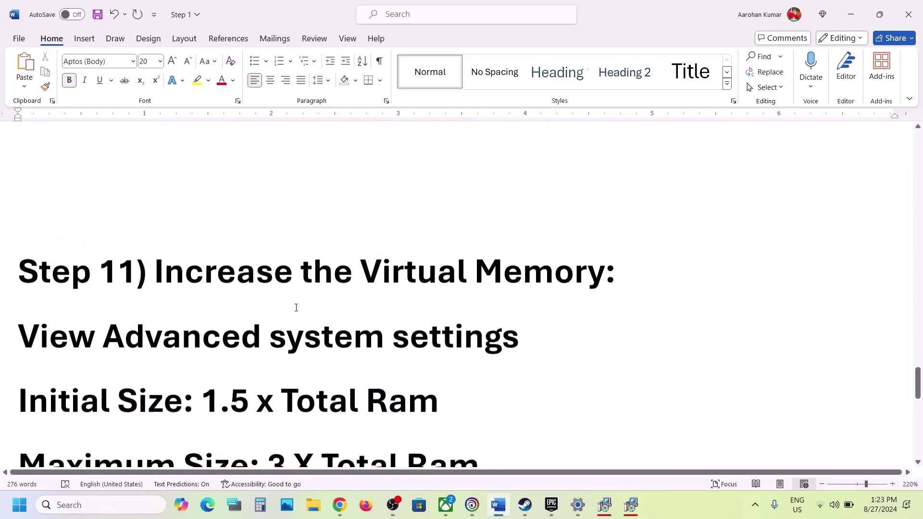
pyautogui.moveTo(327, 268); pyautogui.dragTo(605, 270)
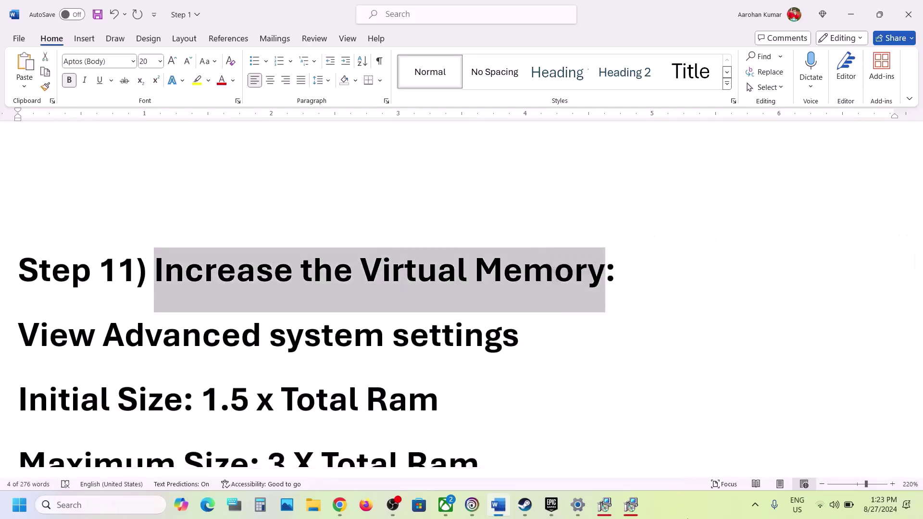
pyautogui.click(687, 517)
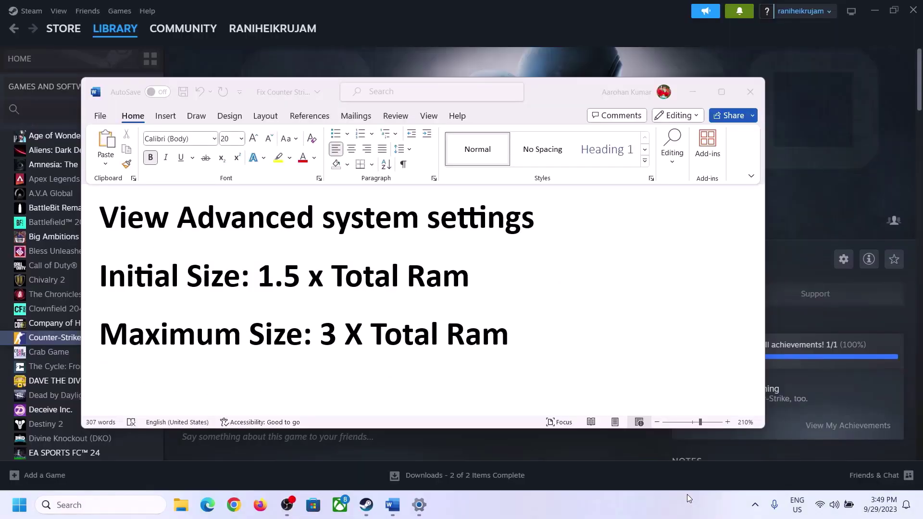
# - Copy "View Advanced system settings" from the guide, search Windows for it, and open the matching Control Panel result
pyautogui.click(112, 221)
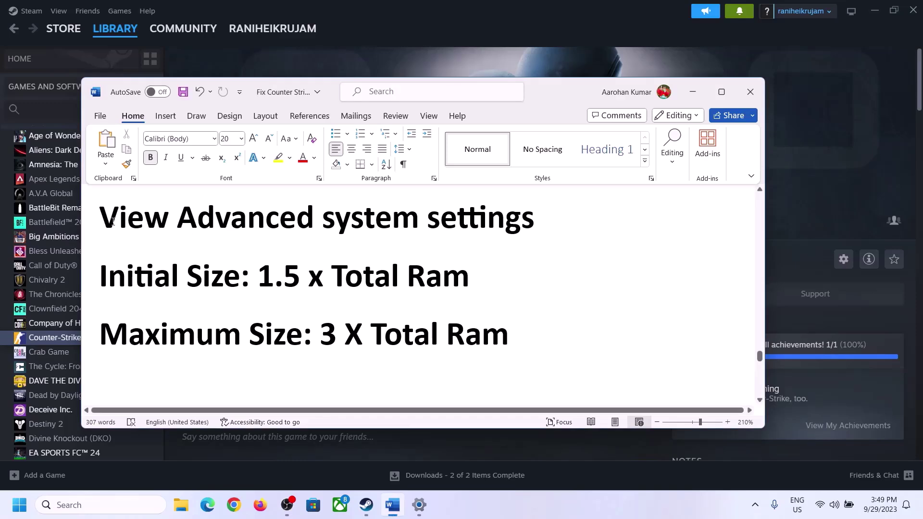
pyautogui.moveTo(118, 224); pyautogui.dragTo(513, 227)
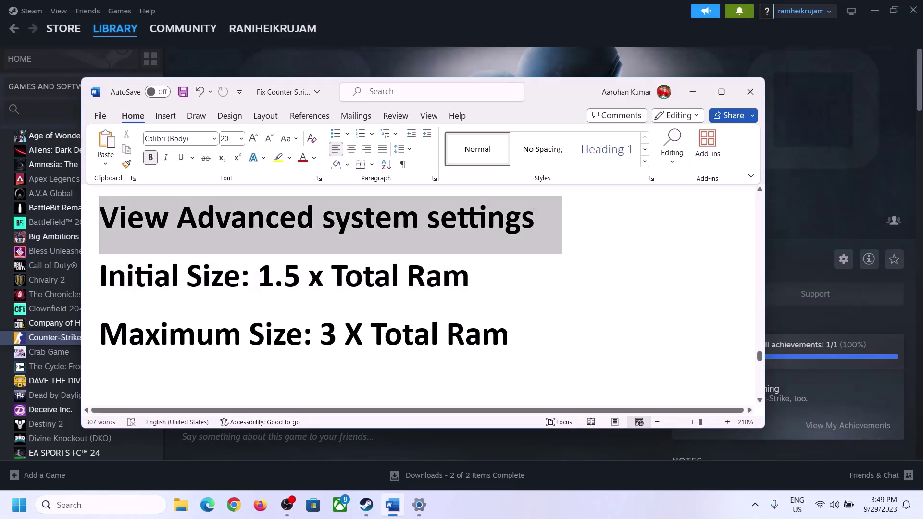
pyautogui.hotkey('ctrl', 'c')
pyautogui.click(110, 505)
pyautogui.hotkey('ctrl', 'v')
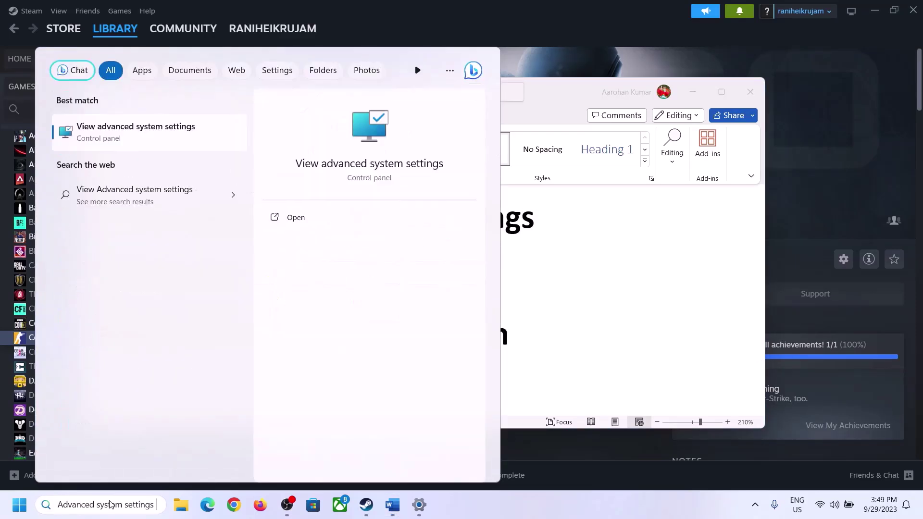
pyautogui.click(129, 140)
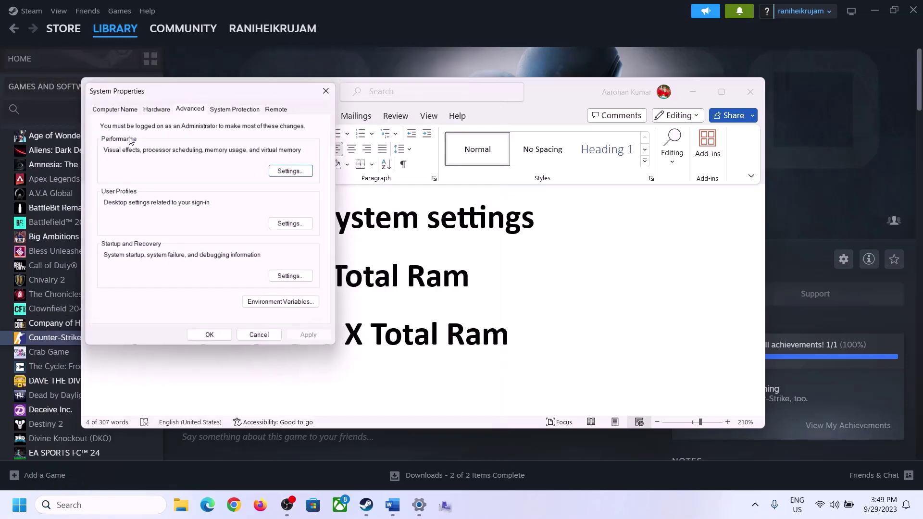
# - Move the System Properties window aside and open the virtual memory settings from the advanced performance options
pyautogui.moveTo(194, 93); pyautogui.dragTo(413, 166)
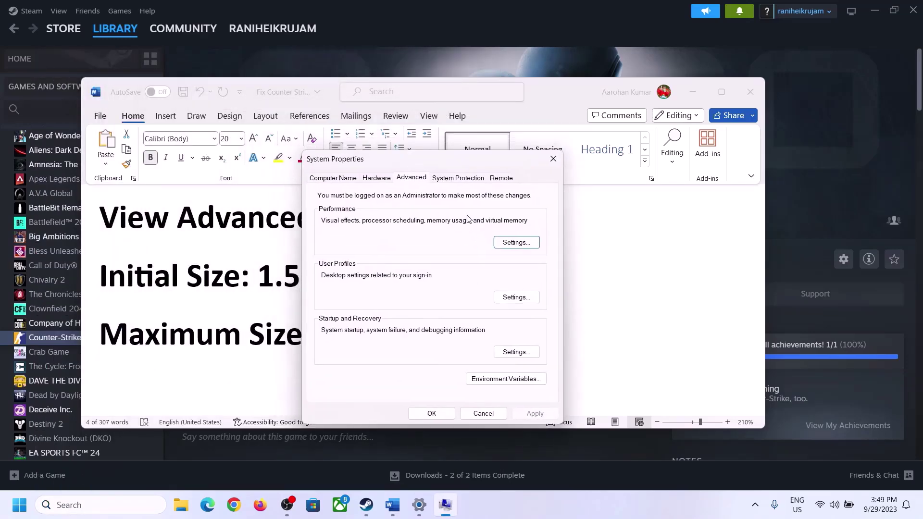
pyautogui.click(517, 243)
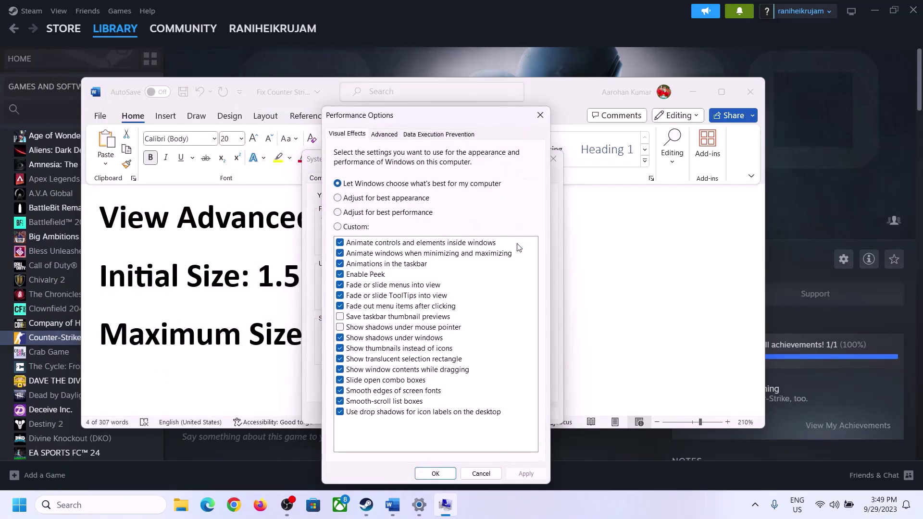
pyautogui.click(389, 136)
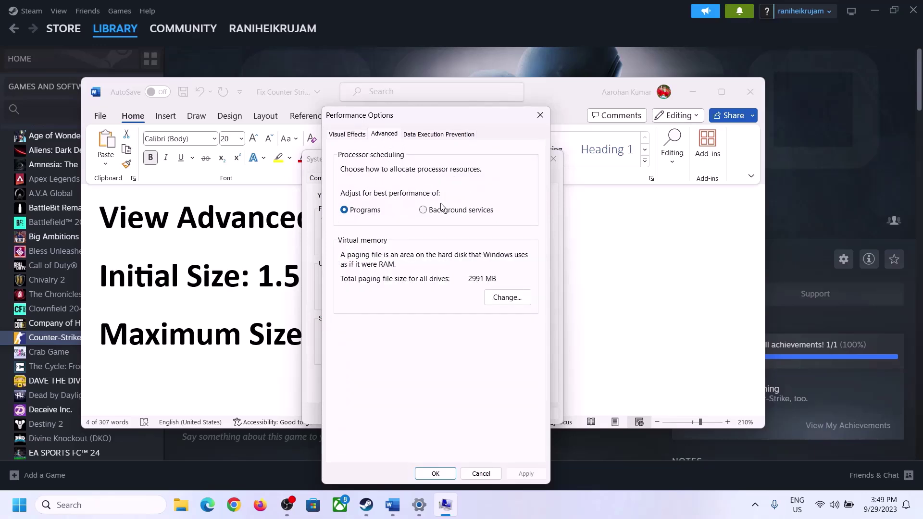
pyautogui.click(511, 298)
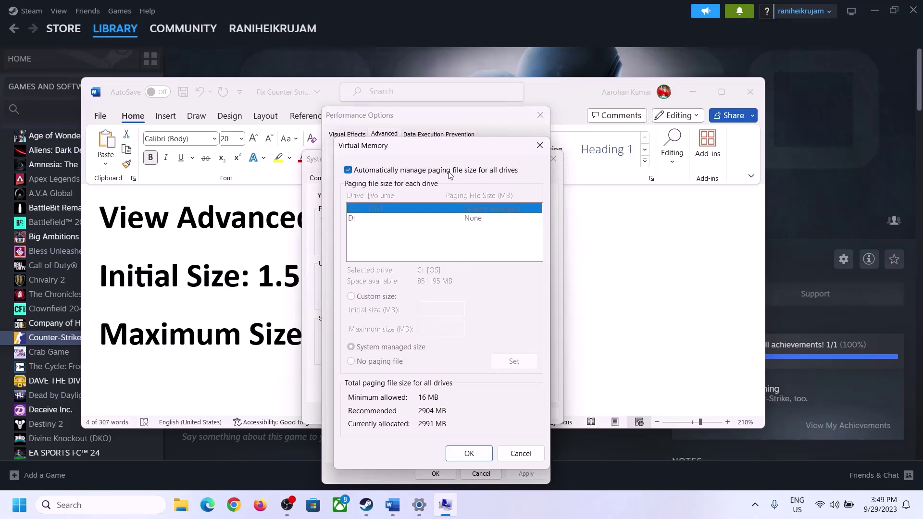
# - Turn off automatic paging file management for all drives and choose a custom paging file size for drive C
pyautogui.click(348, 171)
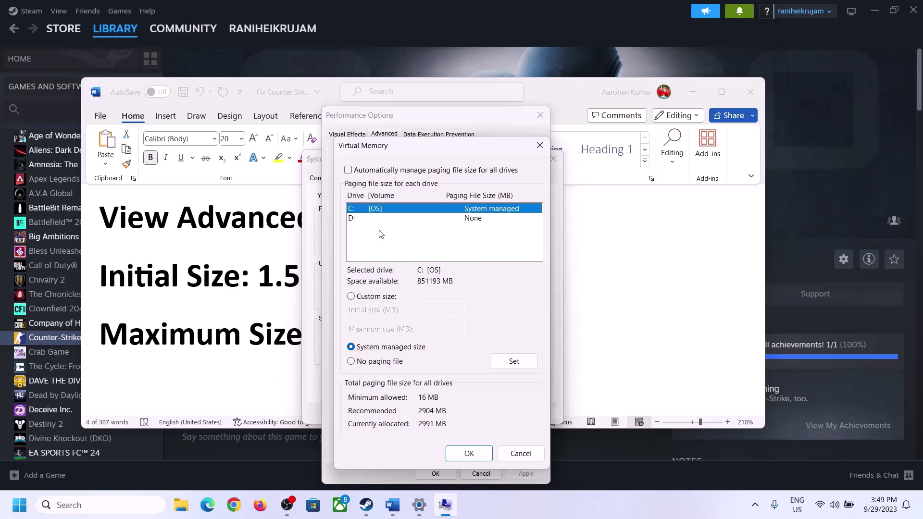
pyautogui.click(352, 299)
pyautogui.click(443, 310)
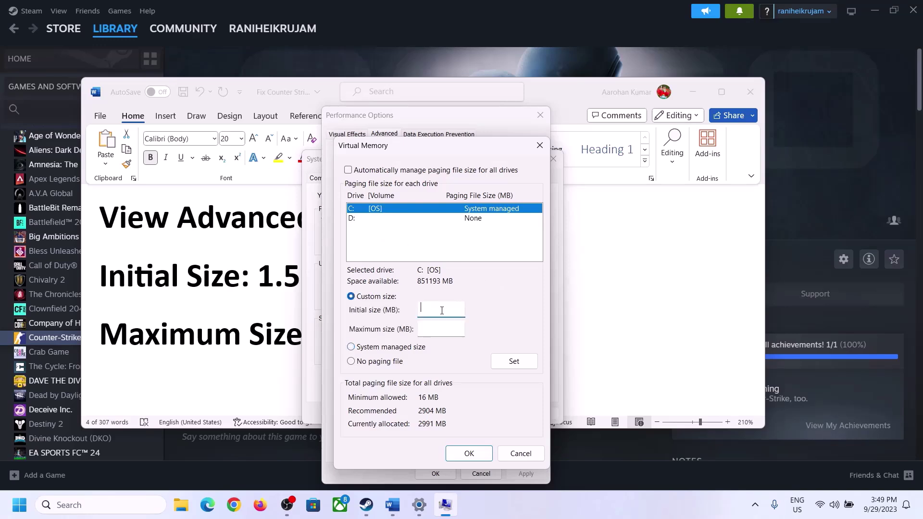